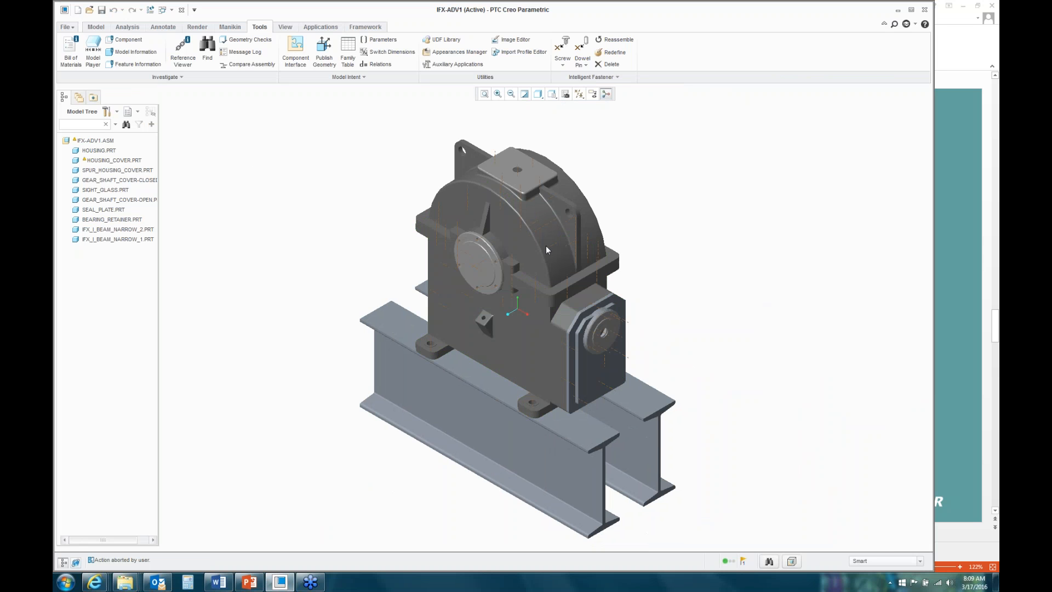
Step: Zoom in on the cover flange and select the HOUSING_COVER.PRT part
{"action": "scroll", "coordinate": [543, 294], "scroll_direction": "down", "scroll_amount": 5}
{"action": "scroll", "coordinate": [544, 298], "scroll_direction": "down", "scroll_amount": 2}
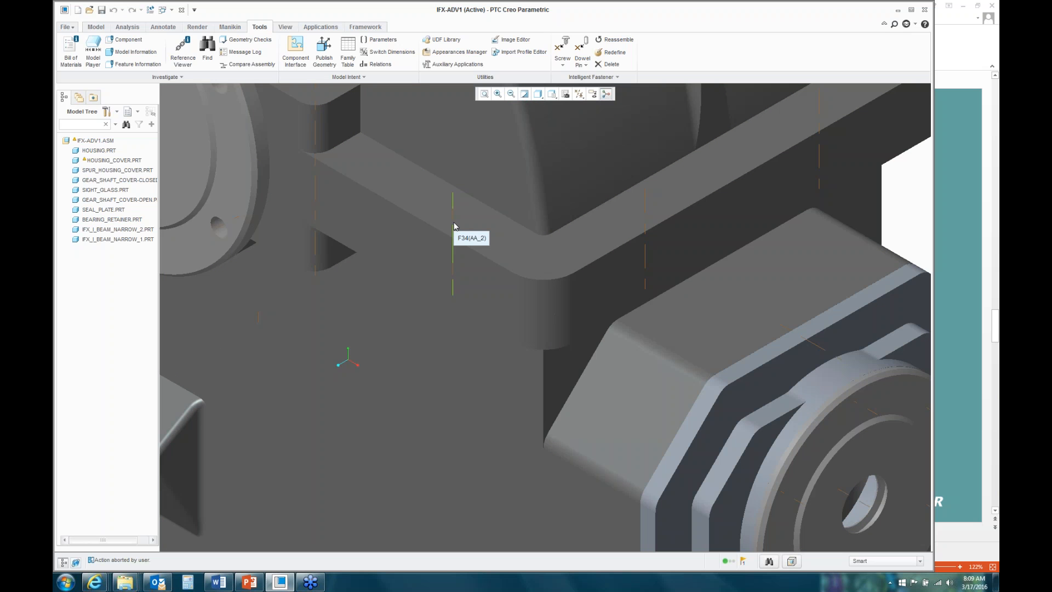
{"action": "left_click", "coordinate": [453, 226]}
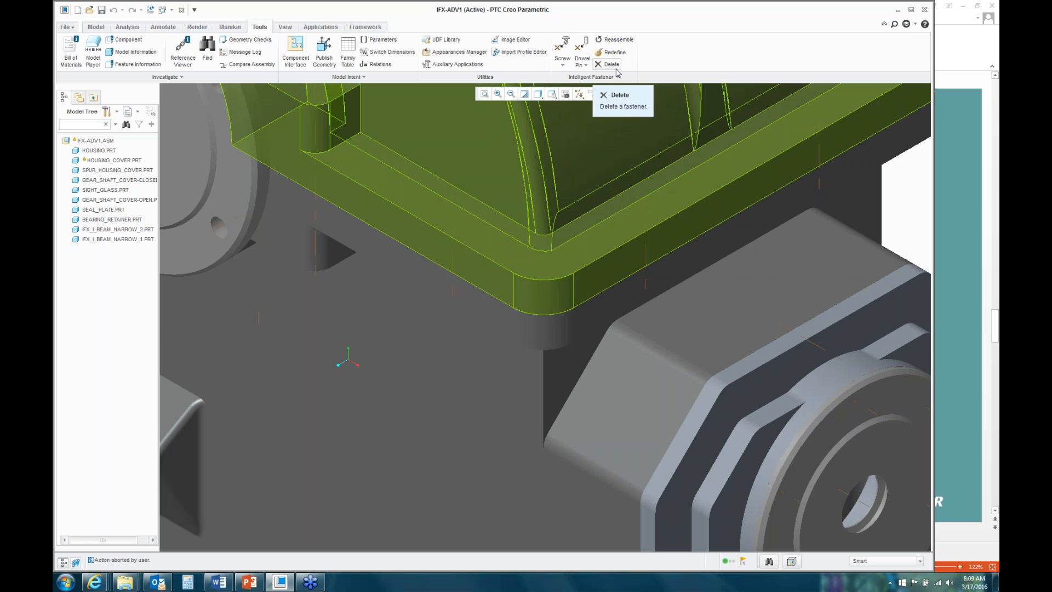
{"action": "left_click", "coordinate": [564, 66]}
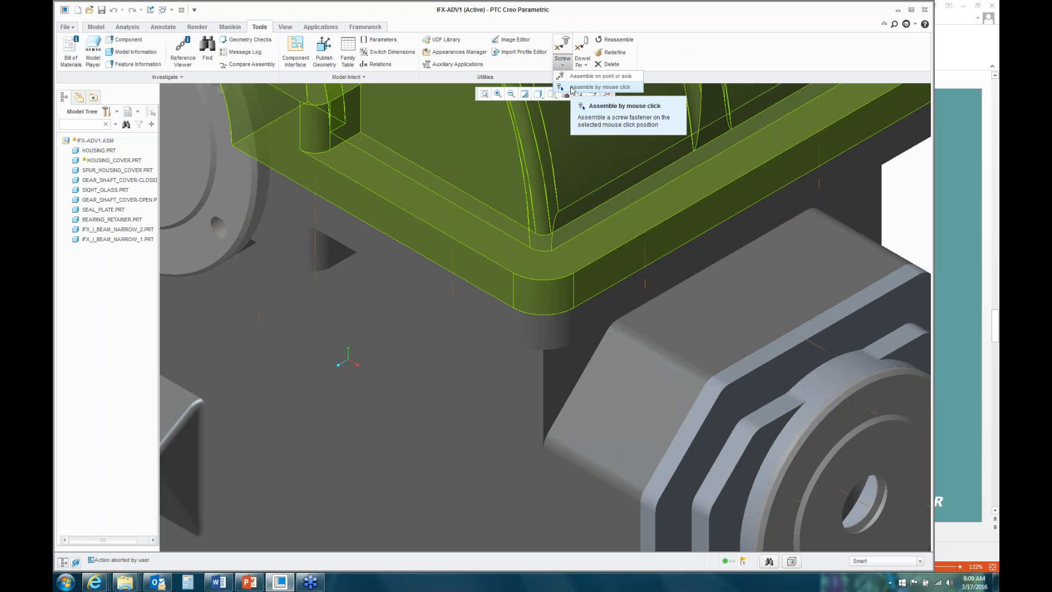
{"action": "left_click", "coordinate": [586, 67]}
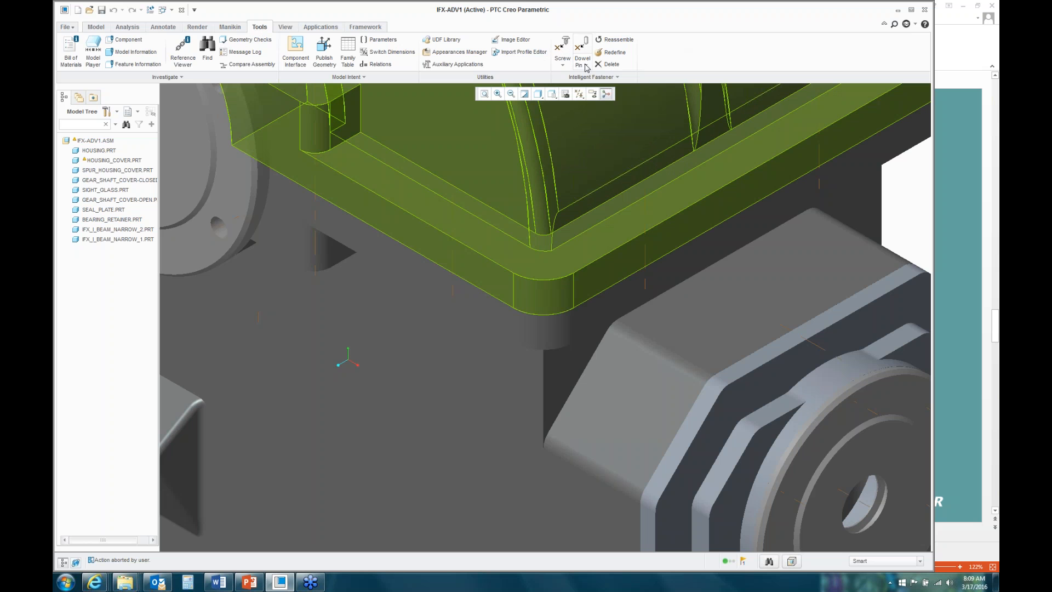
{"action": "left_click", "coordinate": [587, 67]}
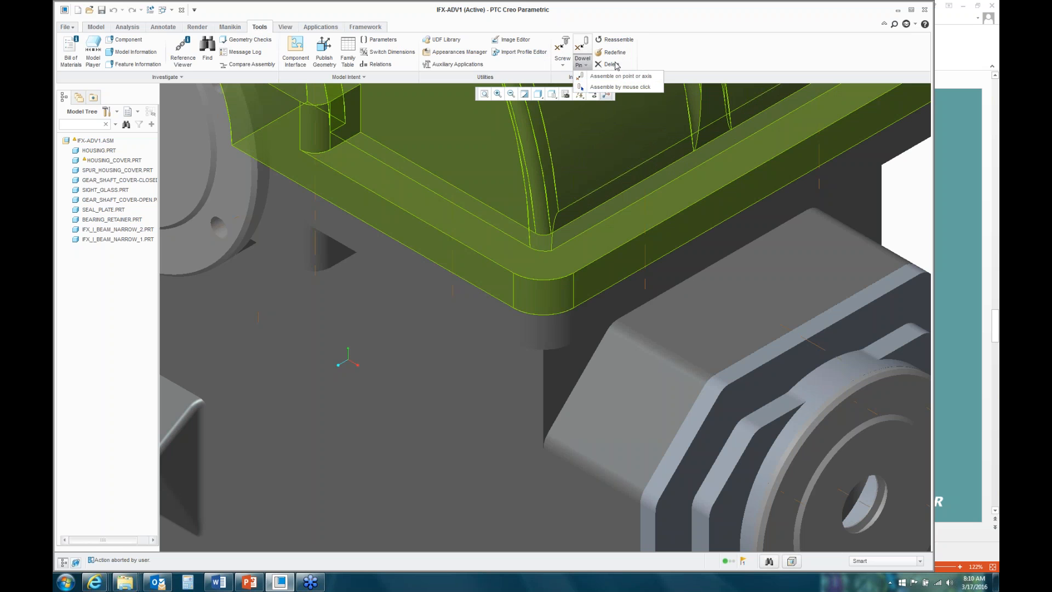
{"action": "left_click", "coordinate": [661, 23]}
{"action": "left_click", "coordinate": [617, 77]}
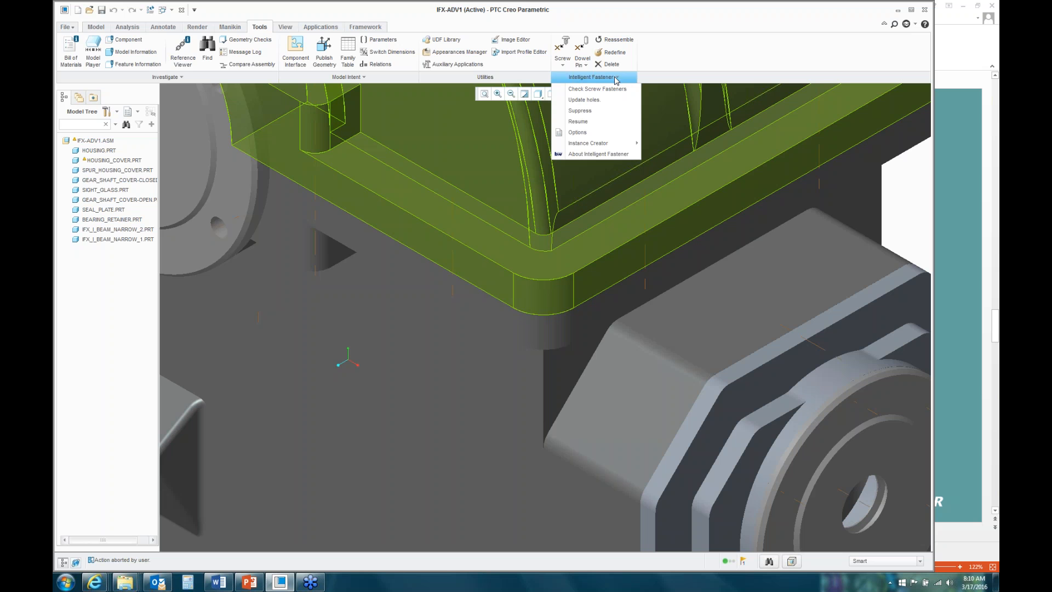
{"action": "left_click", "coordinate": [618, 79]}
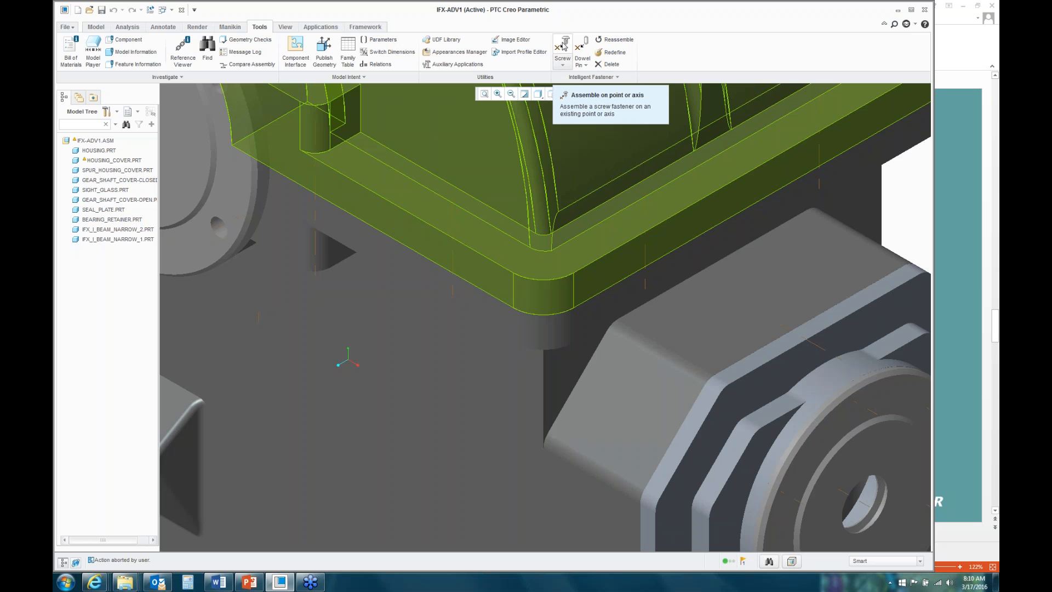
Step: Place a screw on axis AA_2, from the cover's top face to the housing's lower face
{"action": "left_click", "coordinate": [563, 46]}
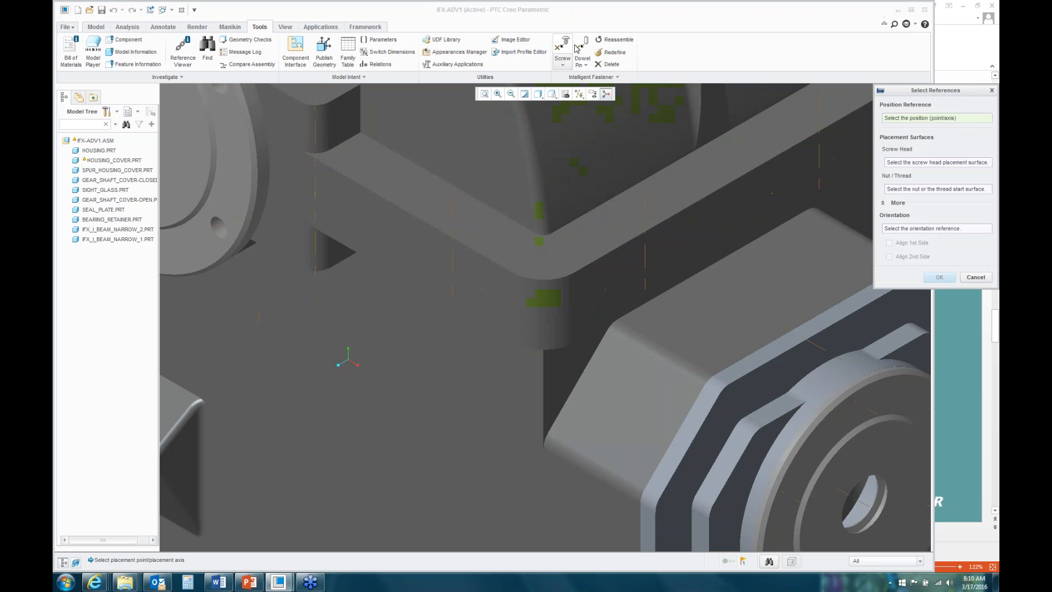
{"action": "left_click_drag", "start_coordinate": [910, 93], "coordinate": [615, 131]}
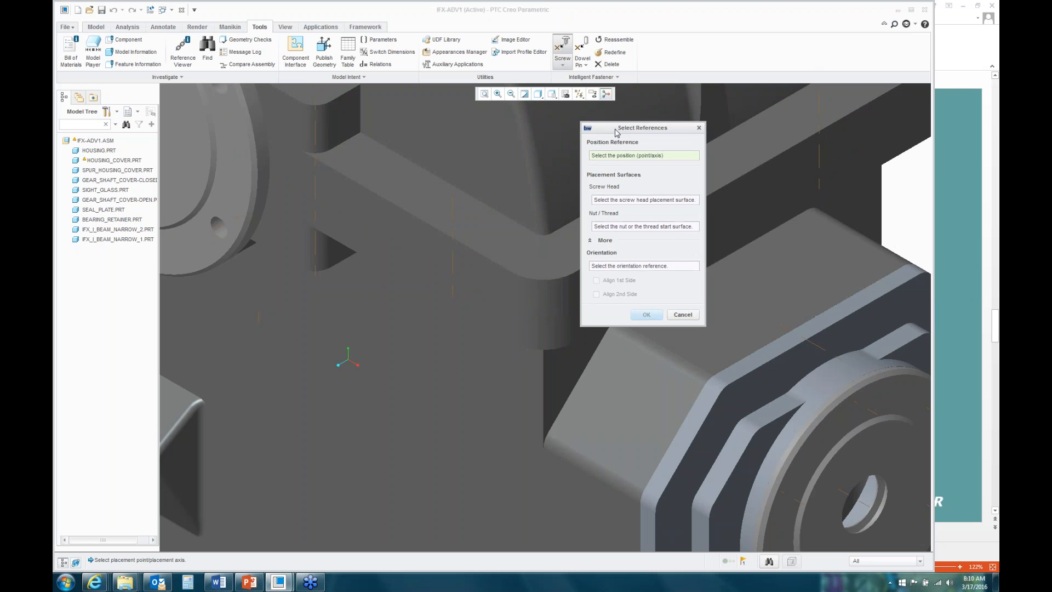
{"action": "left_click", "coordinate": [454, 214]}
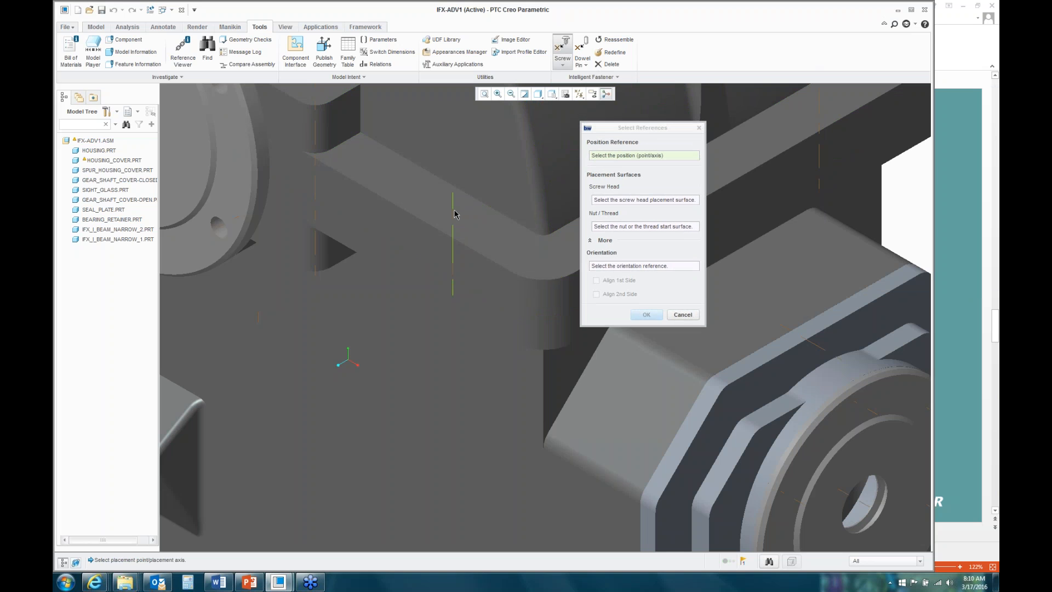
{"action": "left_click", "coordinate": [485, 230]}
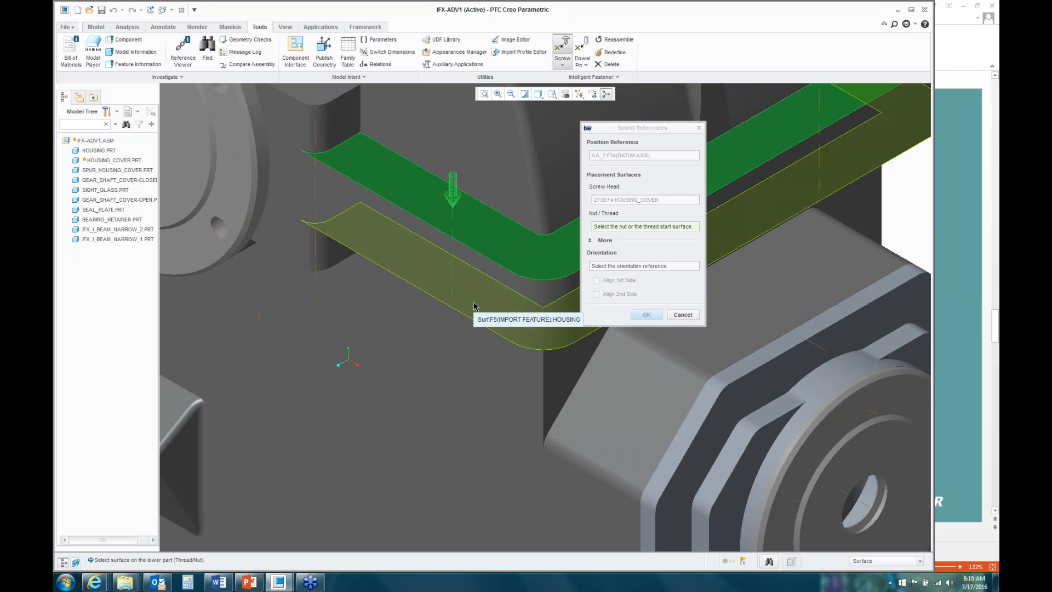
{"action": "left_click", "coordinate": [475, 306]}
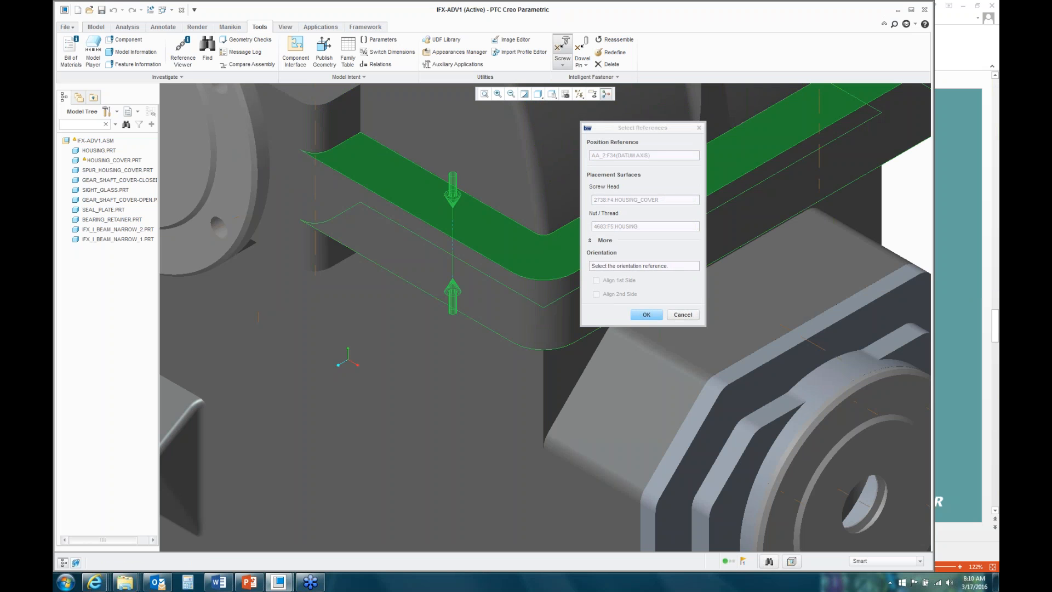
{"action": "left_click", "coordinate": [646, 317]}
{"action": "left_click", "coordinate": [646, 315]}
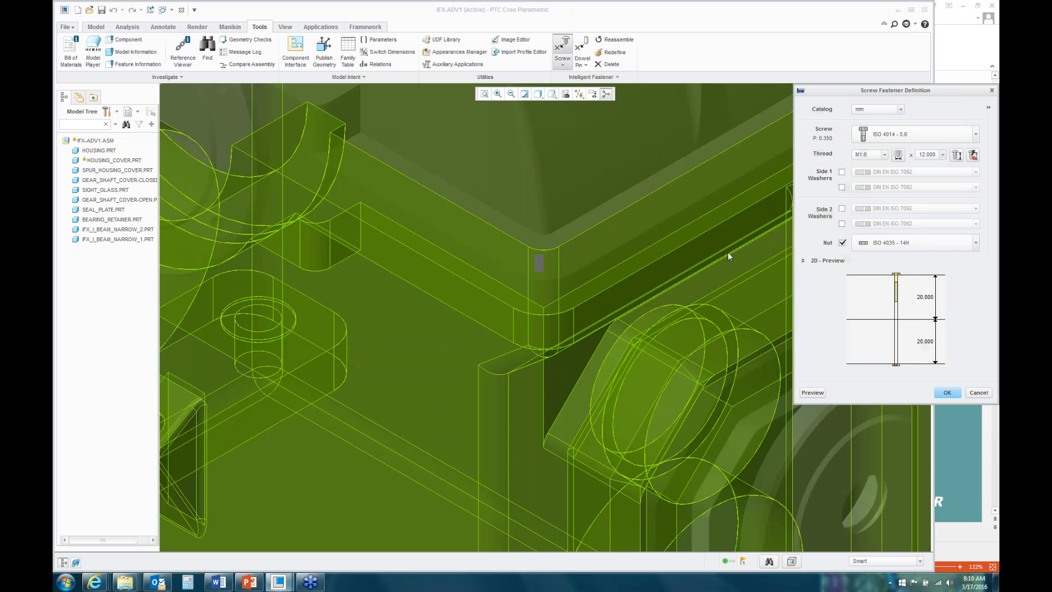
Step: Keep the mm catalog, choose the ISO 4014 - 8.8 screw, and preview it on AA_2
{"action": "left_click_drag", "start_coordinate": [895, 94], "coordinate": [671, 130]}
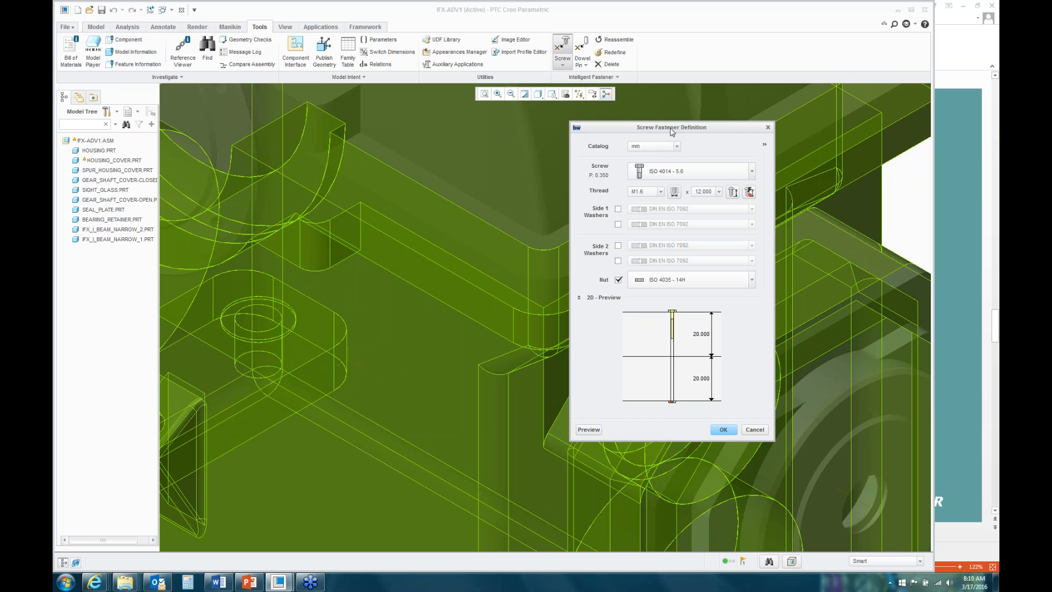
{"action": "left_click", "coordinate": [677, 147]}
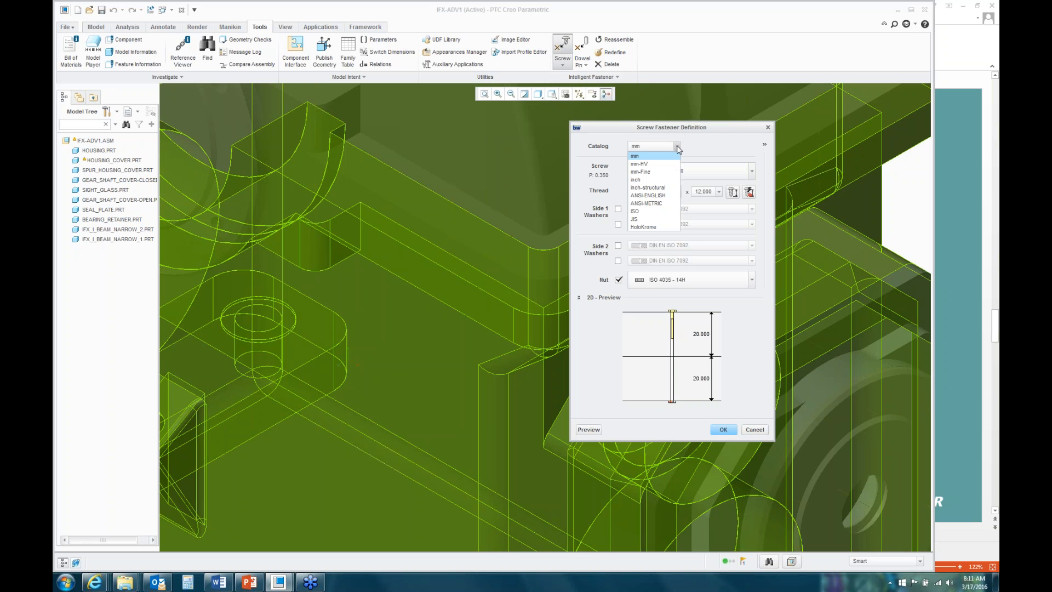
{"action": "left_click", "coordinate": [647, 157]}
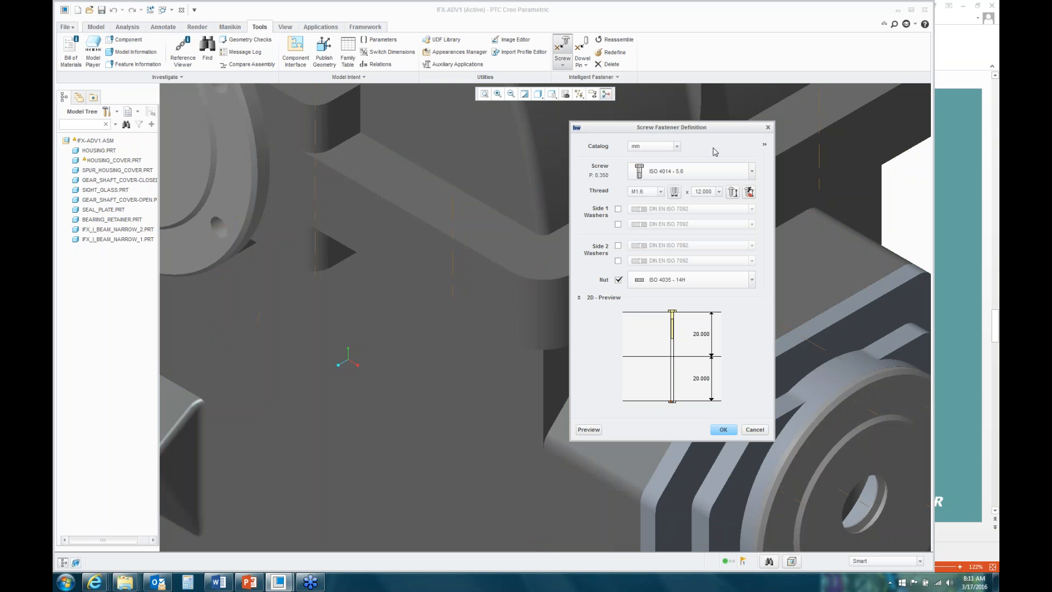
{"action": "left_click", "coordinate": [752, 172]}
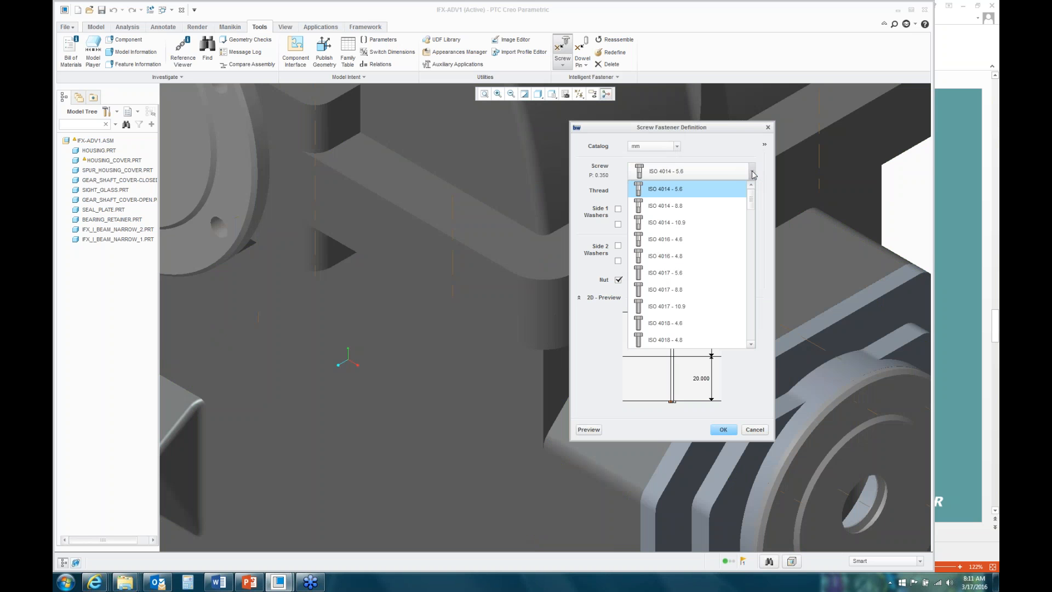
{"action": "left_click", "coordinate": [673, 209]}
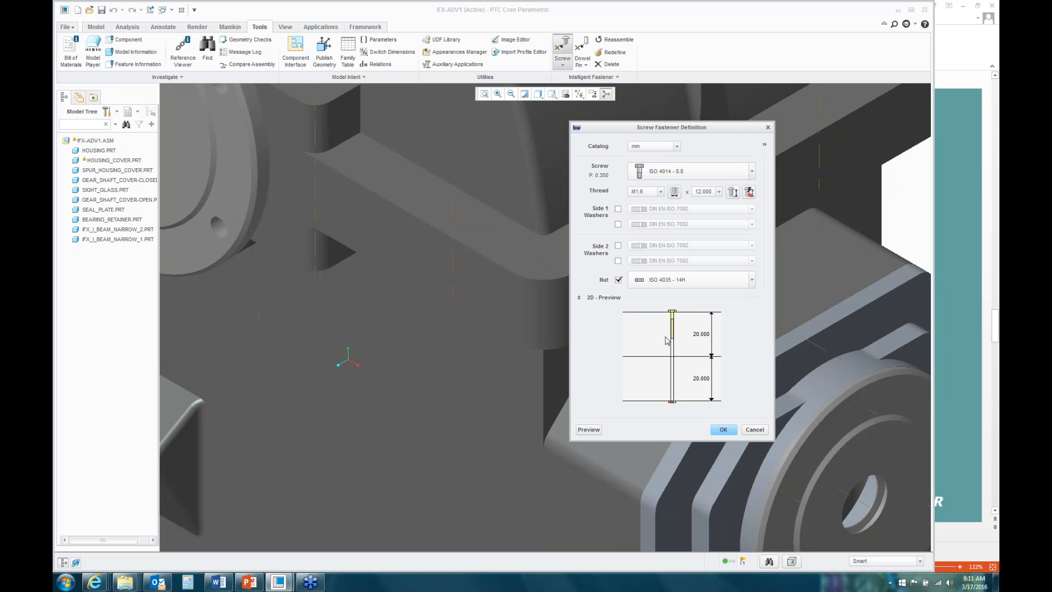
{"action": "left_click", "coordinate": [587, 431]}
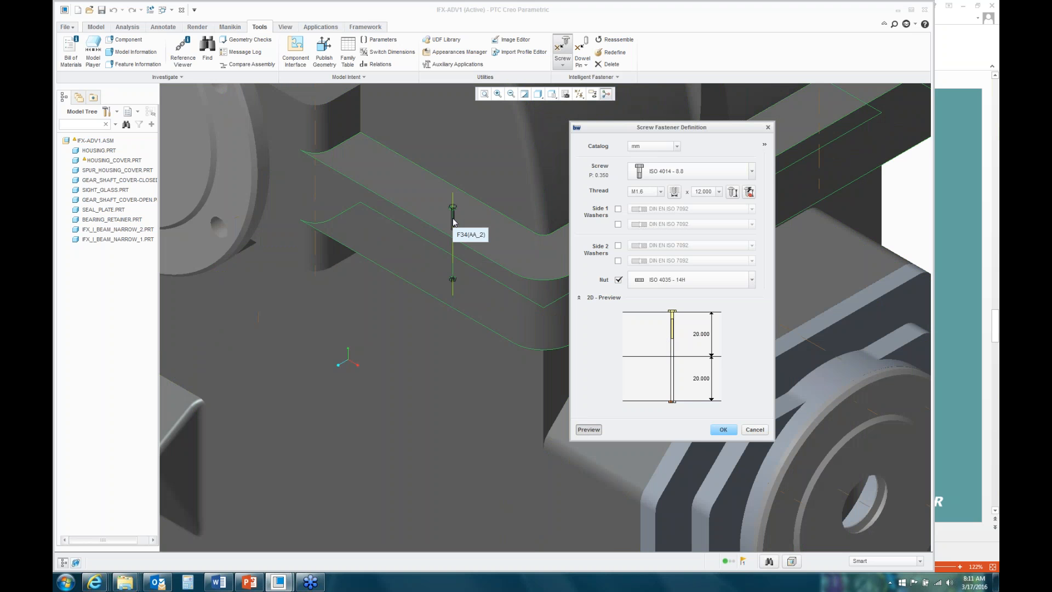
Step: Set the screw thread size to M12
{"action": "left_click", "coordinate": [660, 192]}
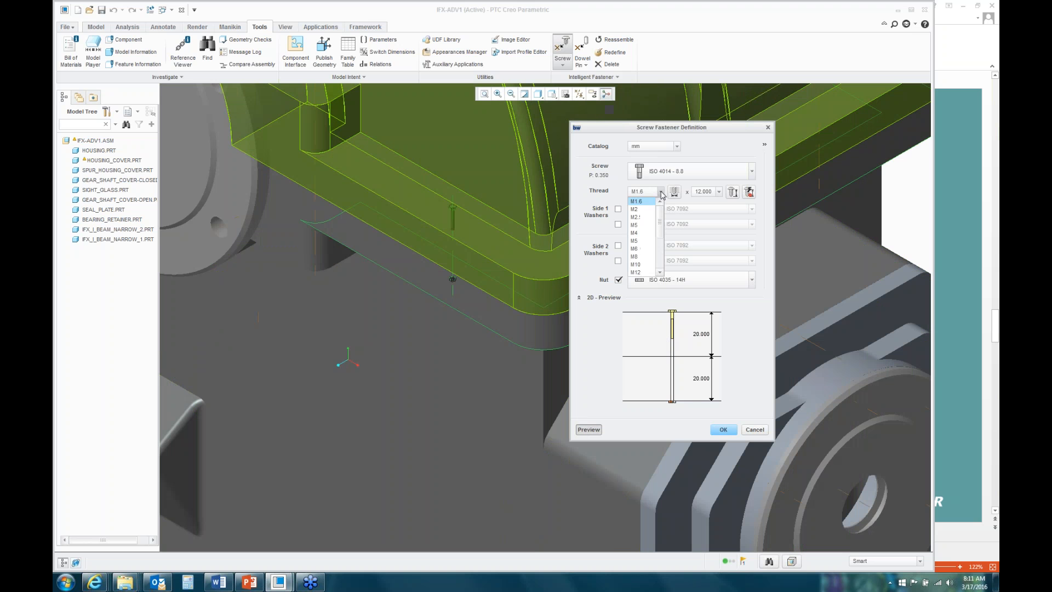
{"action": "scroll", "coordinate": [659, 232], "scroll_direction": "down", "scroll_amount": 1}
{"action": "left_click", "coordinate": [639, 249]}
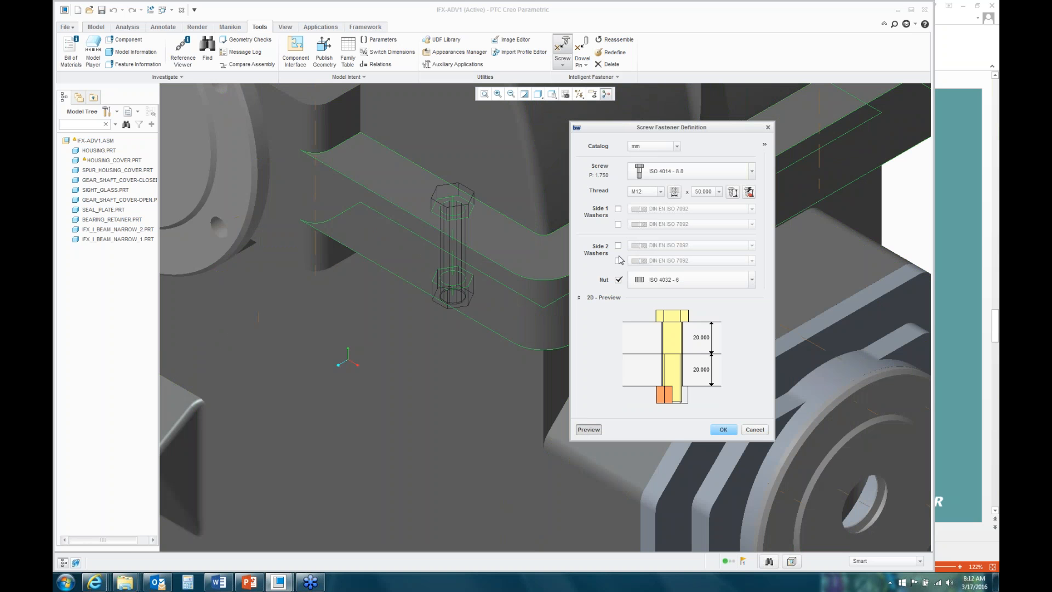
Step: Add a second side 1 washer using the DIN EN ISO 7091 standard
{"action": "left_click", "coordinate": [618, 225]}
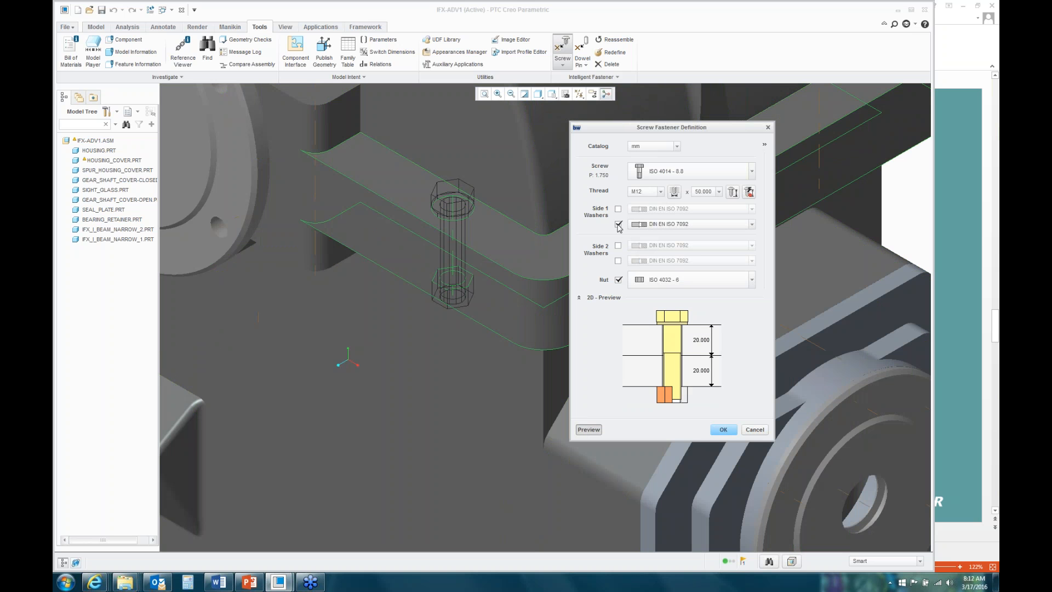
{"action": "left_click", "coordinate": [752, 225]}
{"action": "left_click", "coordinate": [682, 252]}
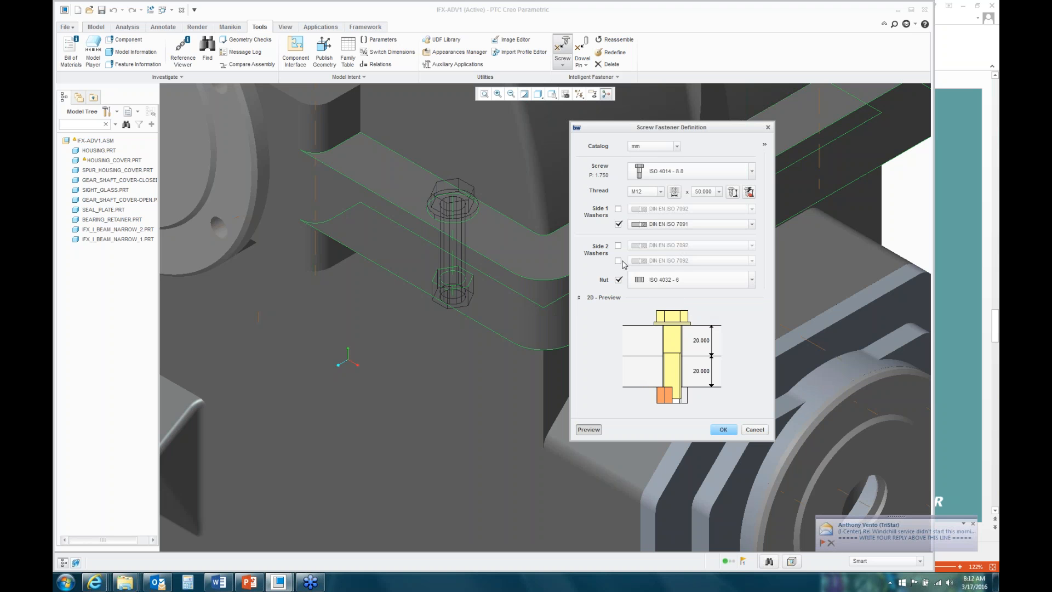
Step: Add two side 2 washers, the first DIN EN ISO 7091 and the second DIN 127-B
{"action": "left_click", "coordinate": [618, 245]}
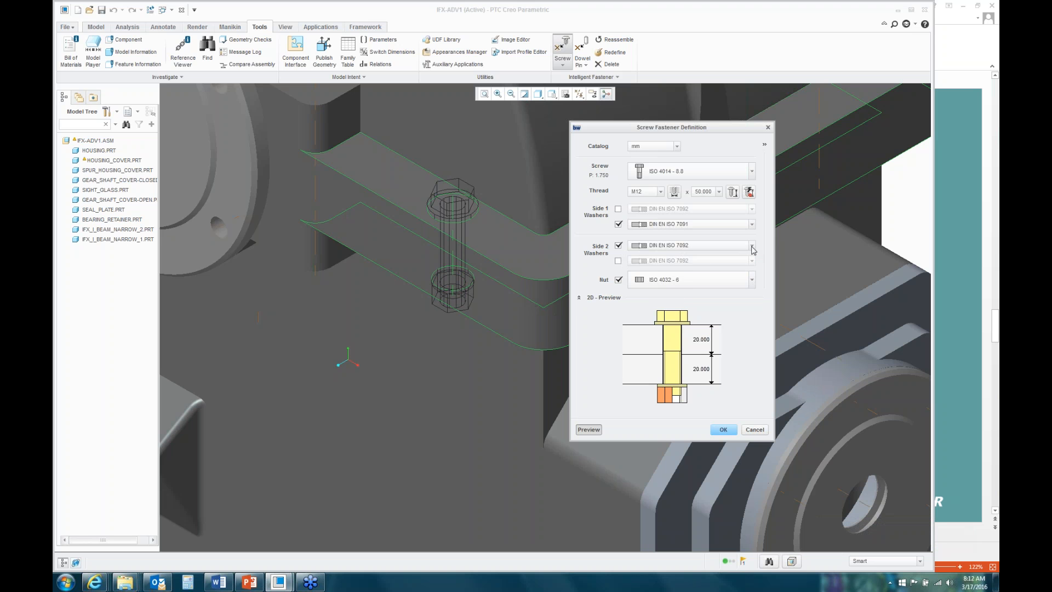
{"action": "left_click", "coordinate": [752, 247]}
{"action": "left_click_drag", "start_coordinate": [750, 275], "coordinate": [751, 305]}
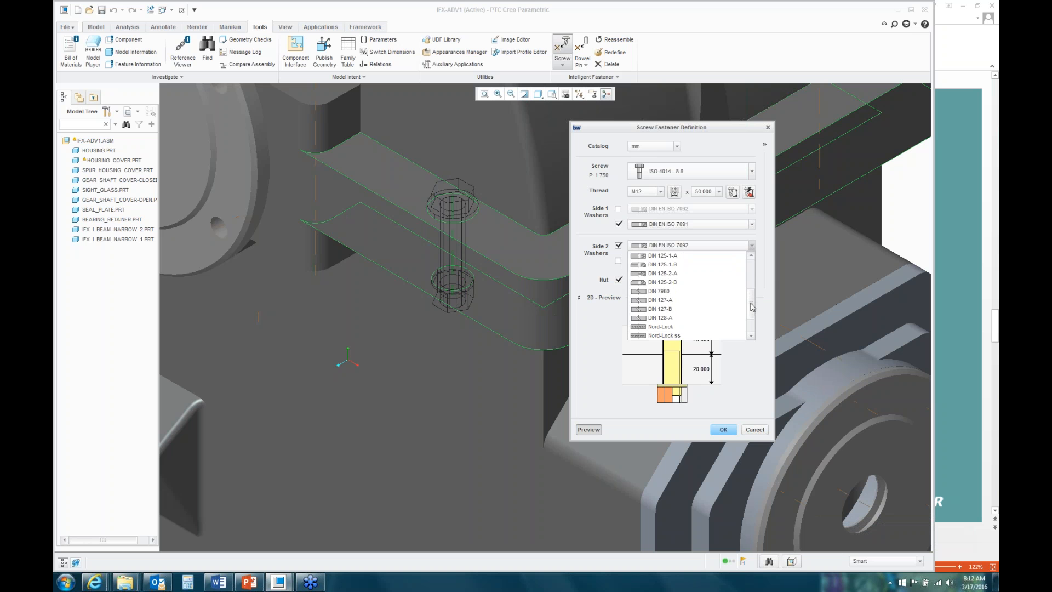
{"action": "left_click", "coordinate": [676, 310]}
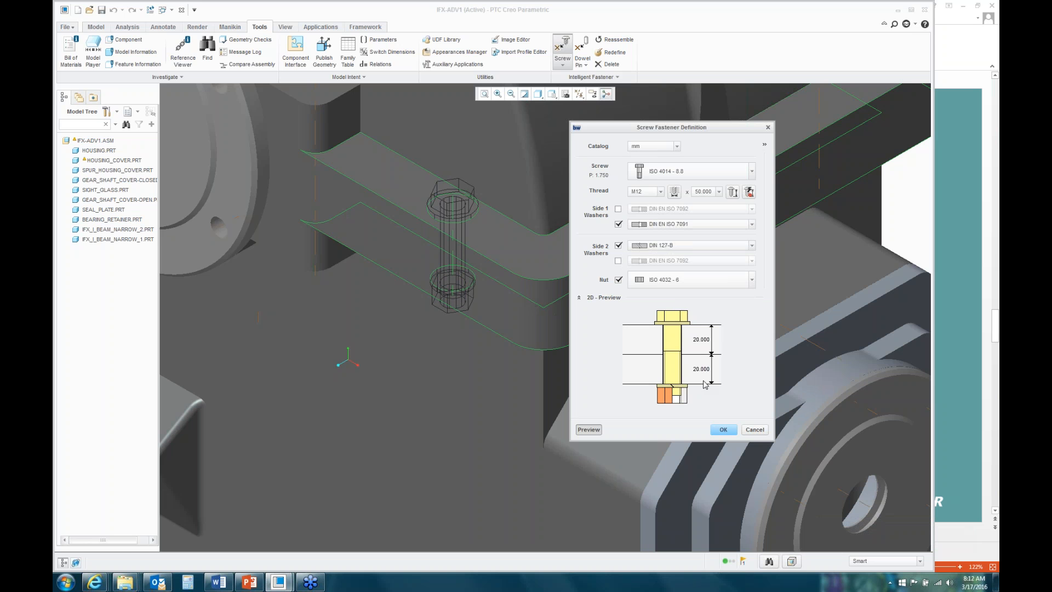
{"action": "left_click", "coordinate": [618, 260]}
{"action": "left_click", "coordinate": [752, 261]}
{"action": "left_click_drag", "start_coordinate": [753, 292], "coordinate": [754, 331]}
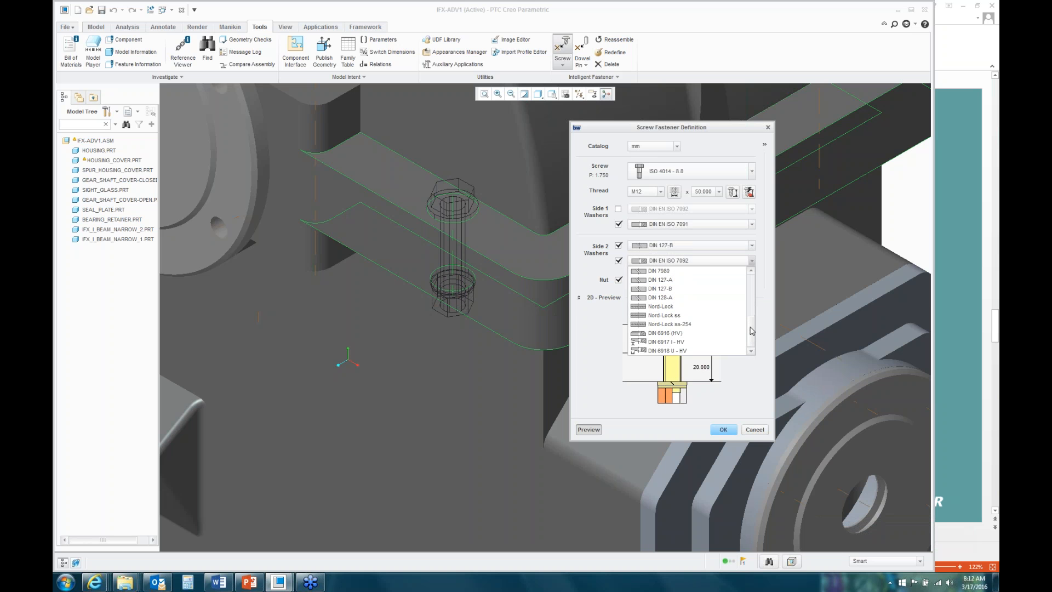
{"action": "left_click", "coordinate": [671, 288]}
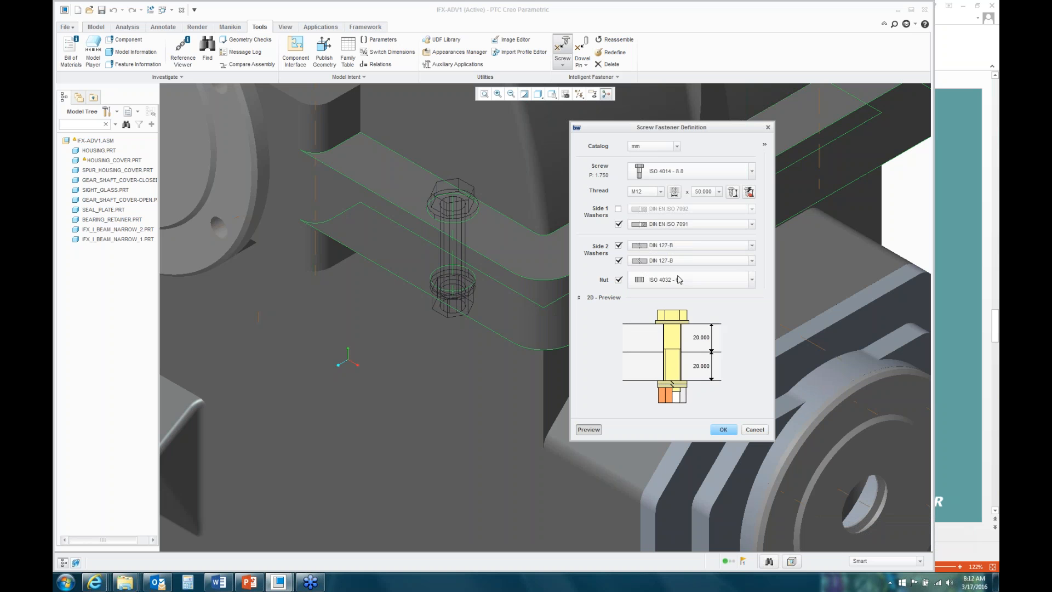
{"action": "left_click", "coordinate": [753, 245]}
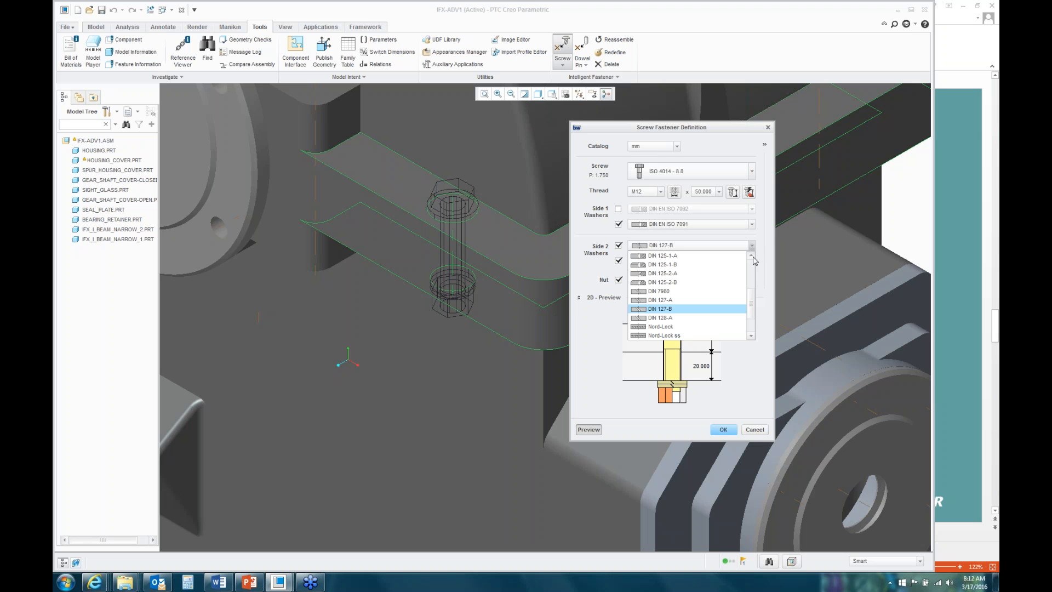
{"action": "left_click_drag", "start_coordinate": [751, 307], "coordinate": [751, 274]}
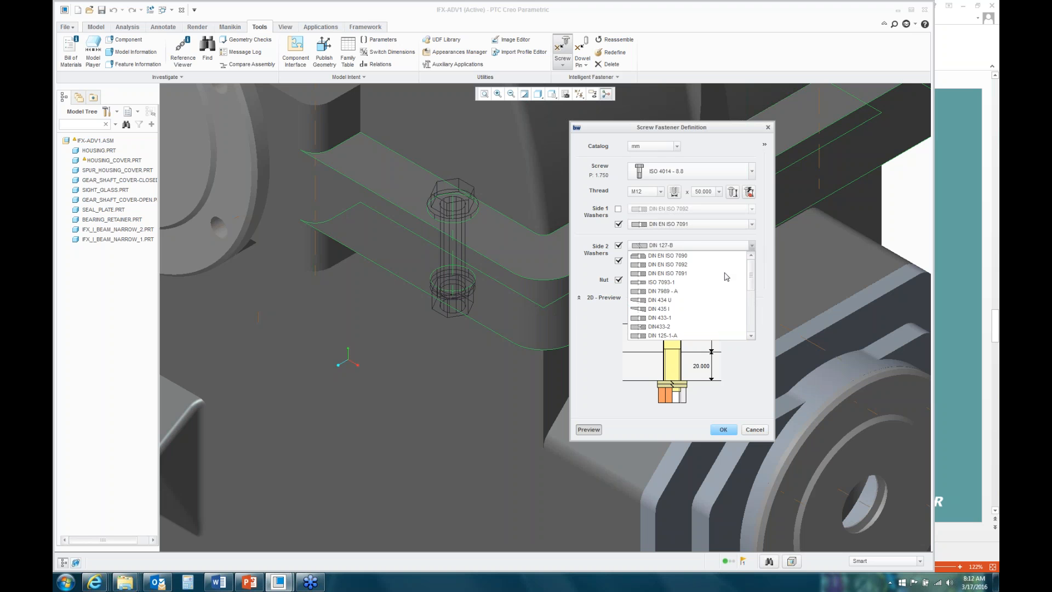
{"action": "left_click", "coordinate": [680, 273]}
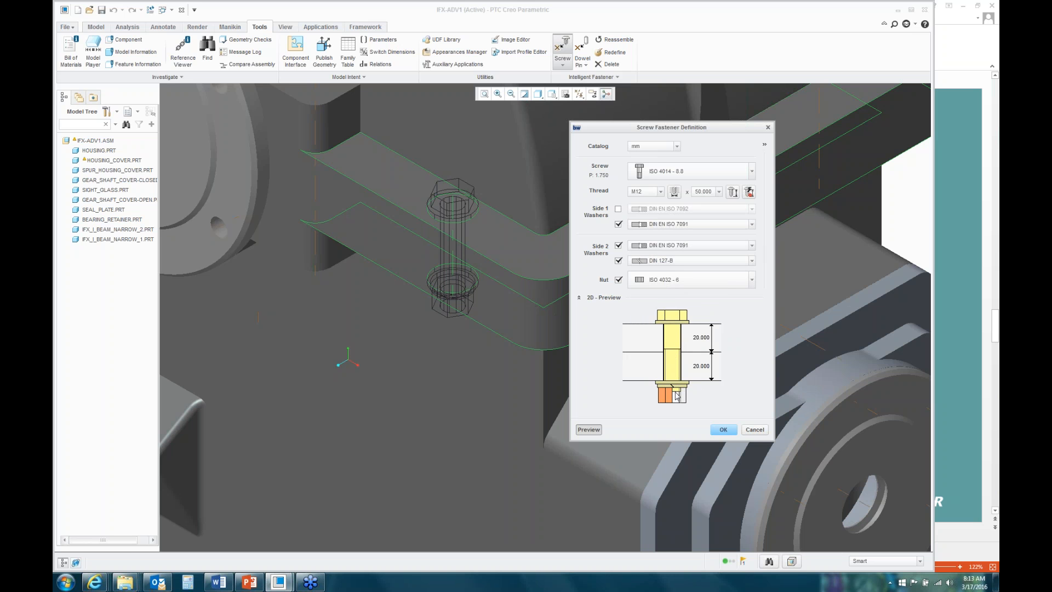
Step: Auto-fit the M12 bolt length to 60.000 and confirm the fastener
{"action": "left_click", "coordinate": [718, 192]}
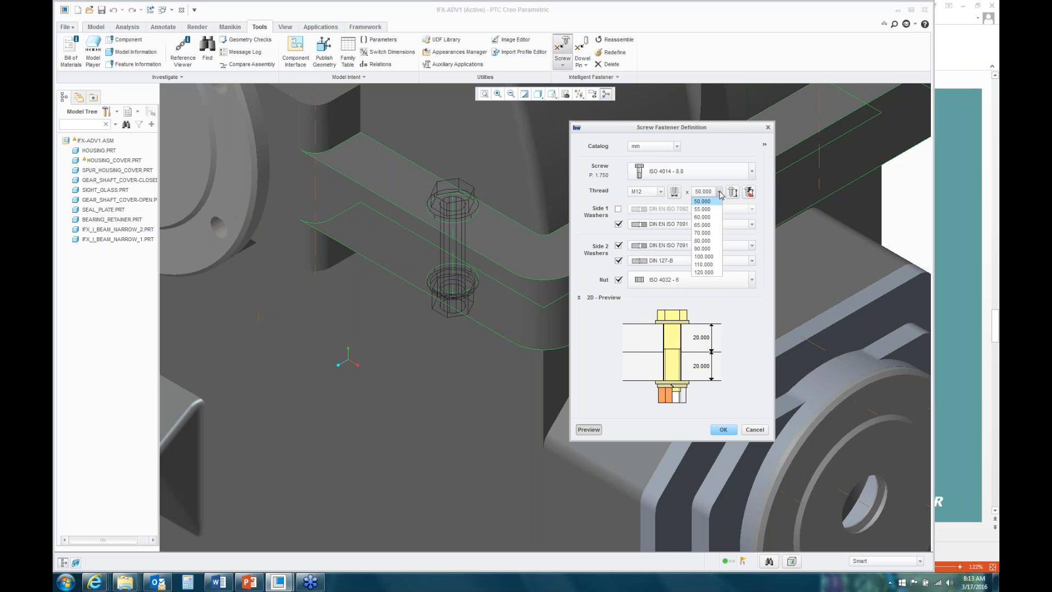
{"action": "left_click", "coordinate": [720, 193]}
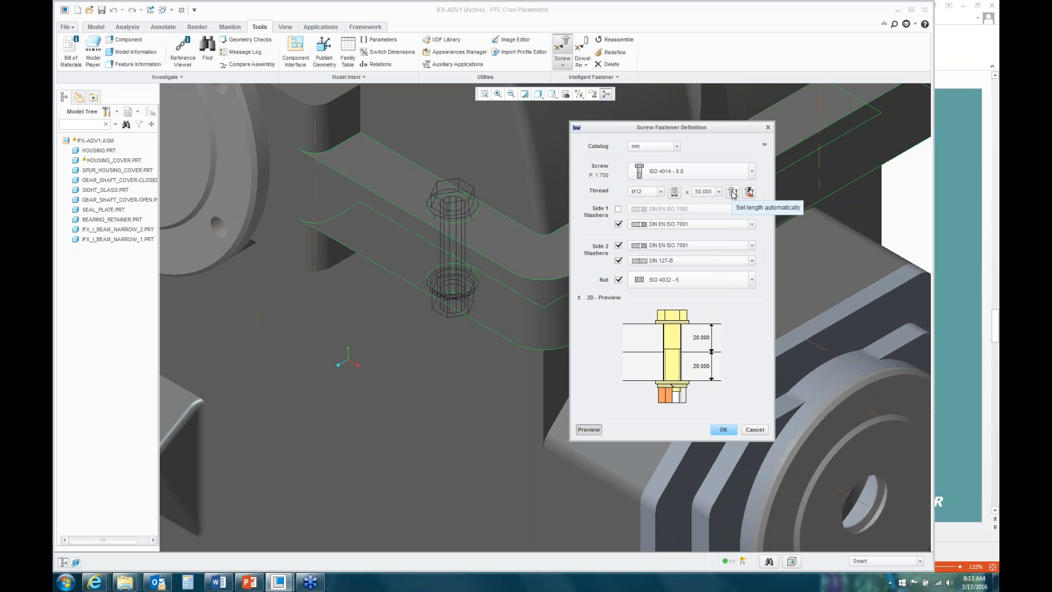
{"action": "left_click", "coordinate": [732, 192]}
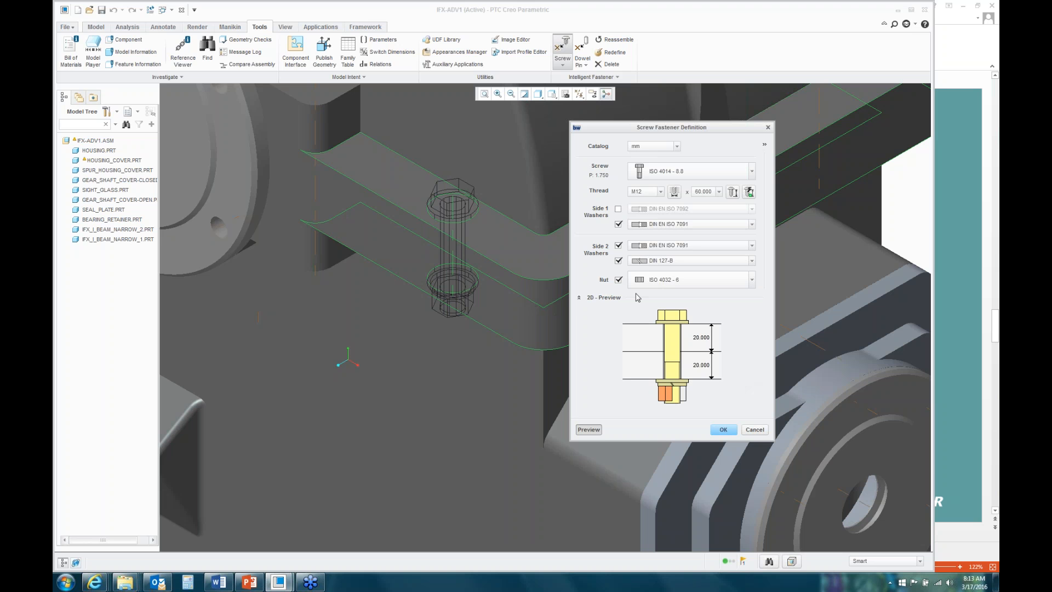
{"action": "left_click", "coordinate": [723, 430]}
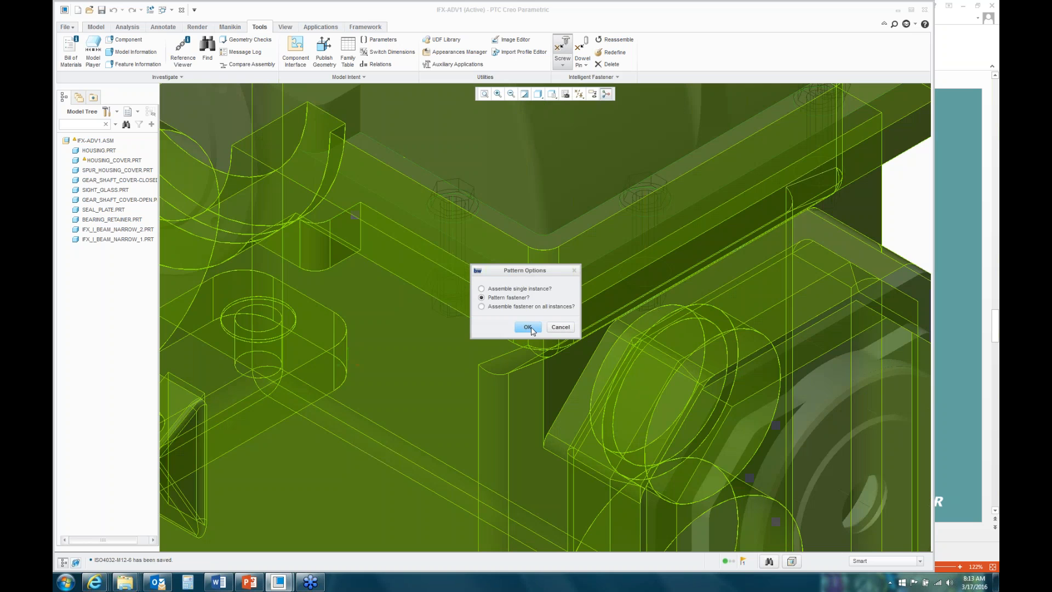
Step: Pattern the bolt onto all matching cover holes and open HOUSING_COVER.PRT on its own
{"action": "left_click", "coordinate": [528, 326]}
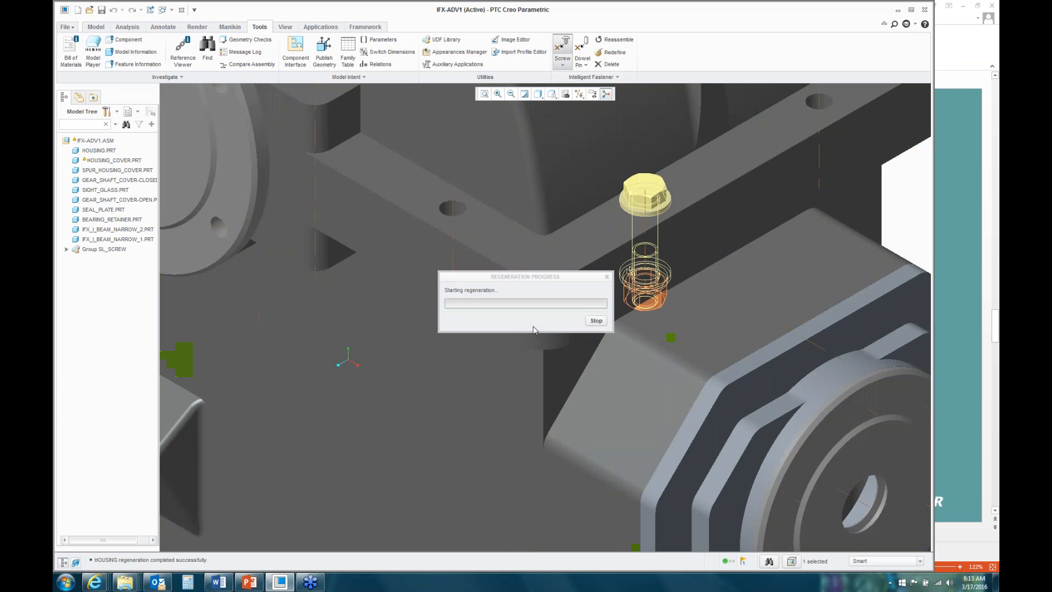
{"action": "scroll", "coordinate": [487, 326], "scroll_direction": "up", "scroll_amount": 6}
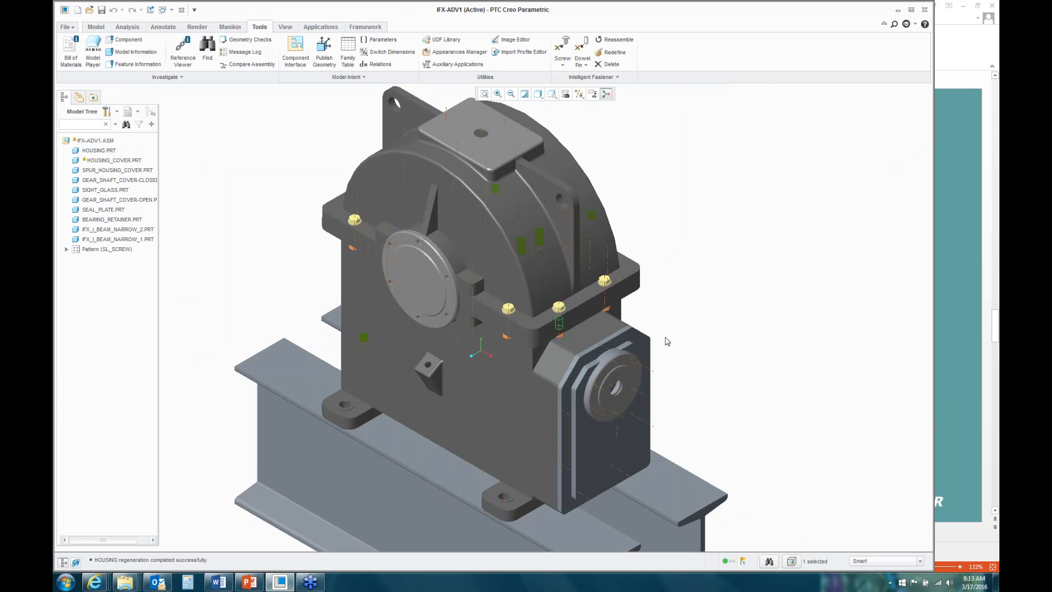
{"action": "mouse_move", "coordinate": [668, 341]}
{"action": "middle_mouse_down"}
{"action": "mouse_move", "coordinate": [663, 387]}
{"action": "mouse_move", "coordinate": [661, 342]}
{"action": "middle_mouse_up"}
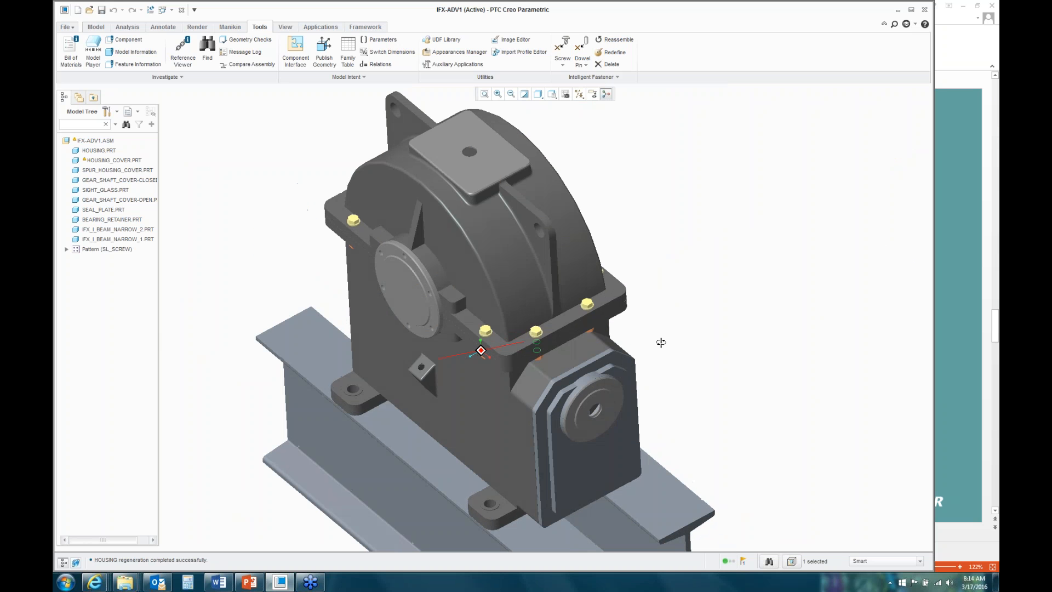
{"action": "left_click", "coordinate": [589, 255]}
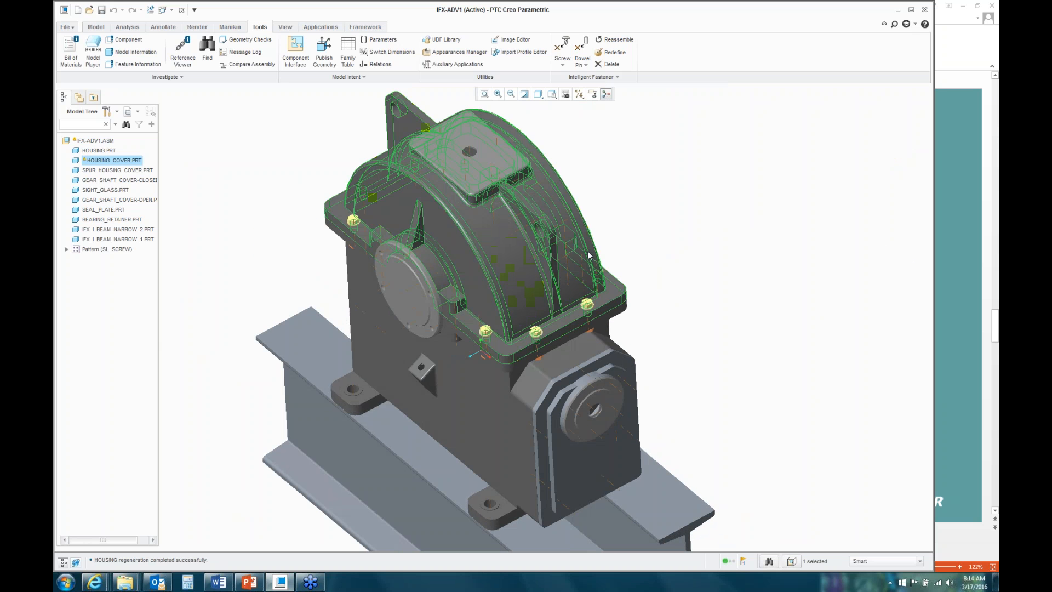
{"action": "right_click", "coordinate": [641, 236]}
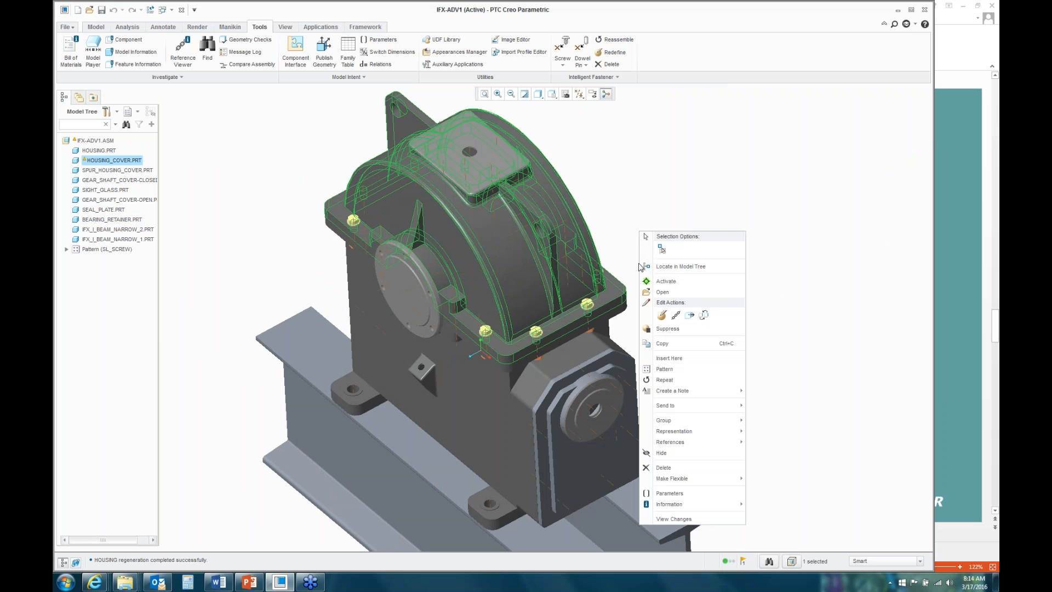
{"action": "left_click", "coordinate": [671, 297]}
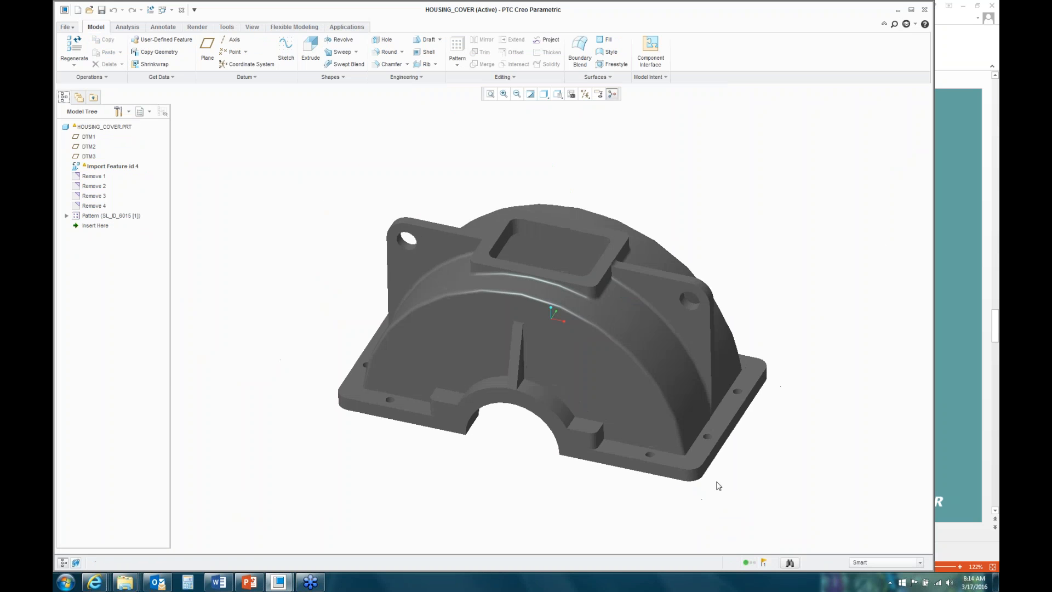
{"action": "scroll", "coordinate": [717, 481], "scroll_direction": "down", "scroll_amount": 3}
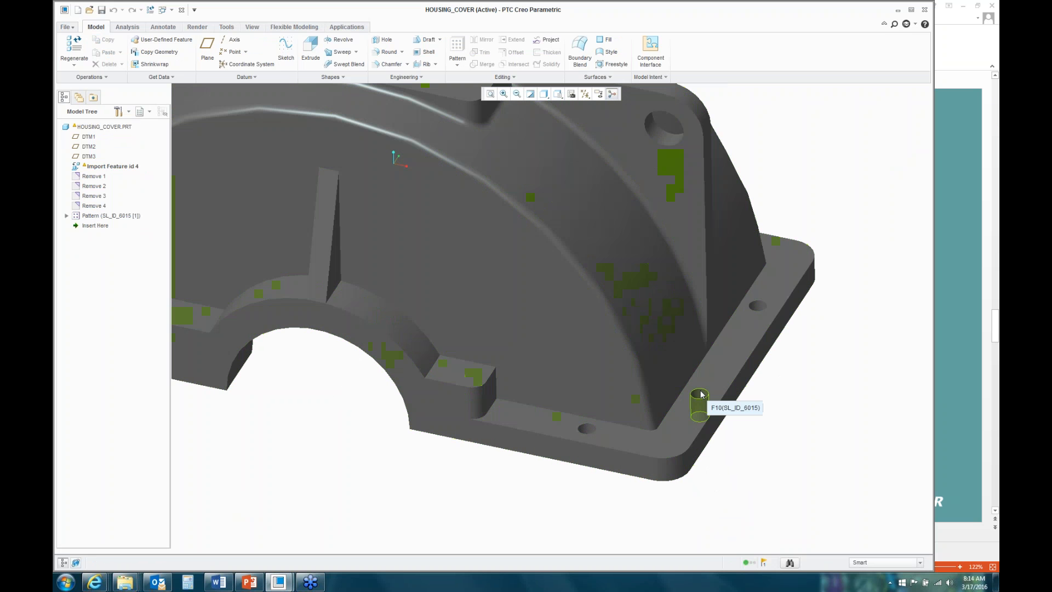
{"action": "scroll", "coordinate": [619, 404], "scroll_direction": "up", "scroll_amount": 3}
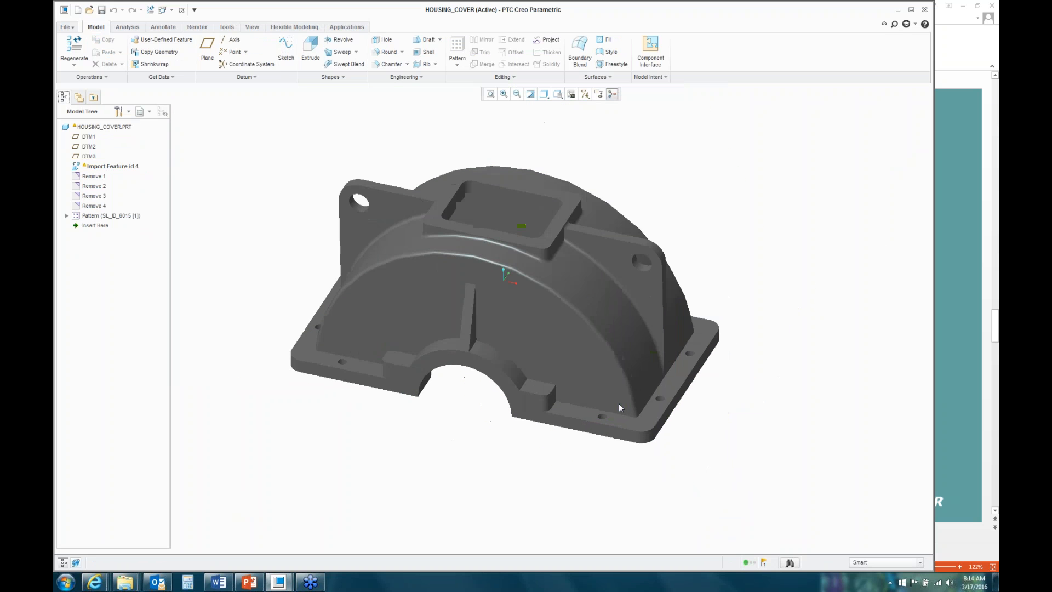
{"action": "mouse_move", "coordinate": [731, 421]}
{"action": "middle_mouse_down"}
{"action": "mouse_move", "coordinate": [712, 477]}
{"action": "mouse_move", "coordinate": [731, 413]}
{"action": "mouse_move", "coordinate": [714, 421]}
{"action": "middle_mouse_up"}
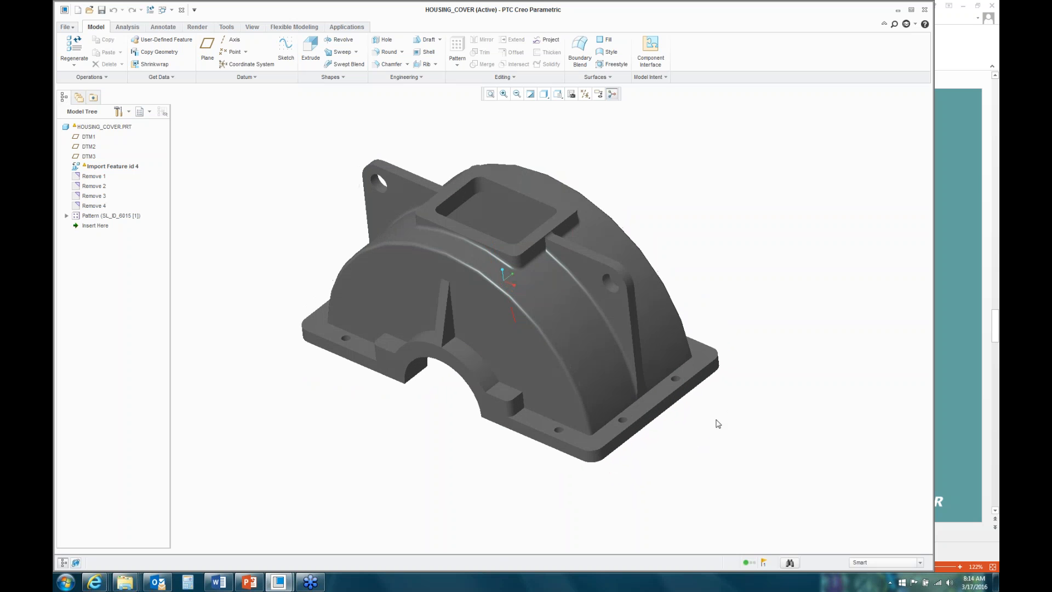
Step: Close the part window and return to the gearbox assembly view
{"action": "left_click", "coordinate": [181, 9]}
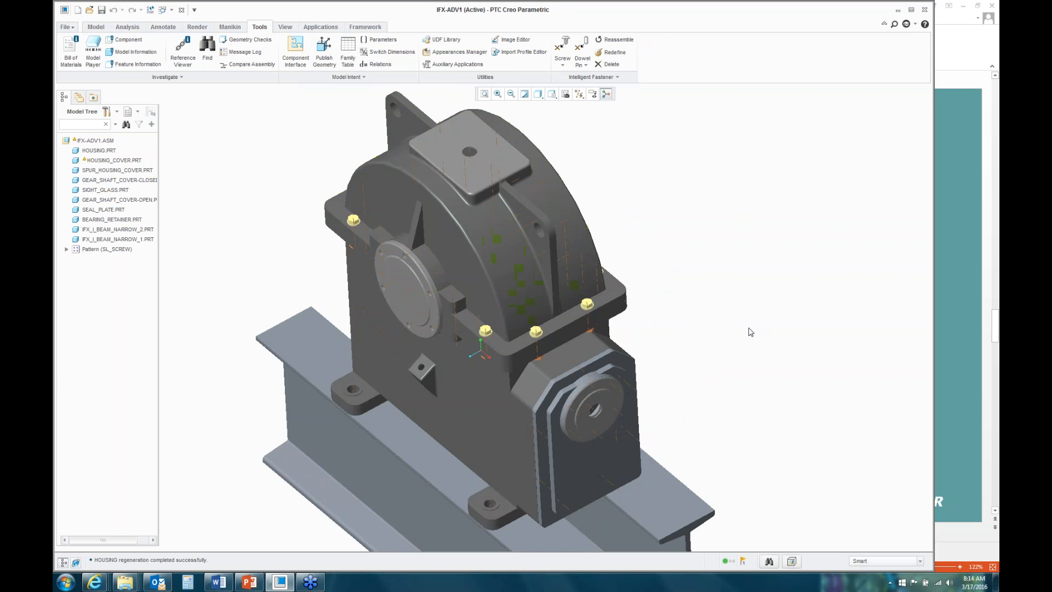
{"action": "mouse_move", "coordinate": [745, 347]}
{"action": "middle_mouse_down"}
{"action": "mouse_move", "coordinate": [768, 338]}
{"action": "mouse_move", "coordinate": [751, 345]}
{"action": "middle_mouse_up"}
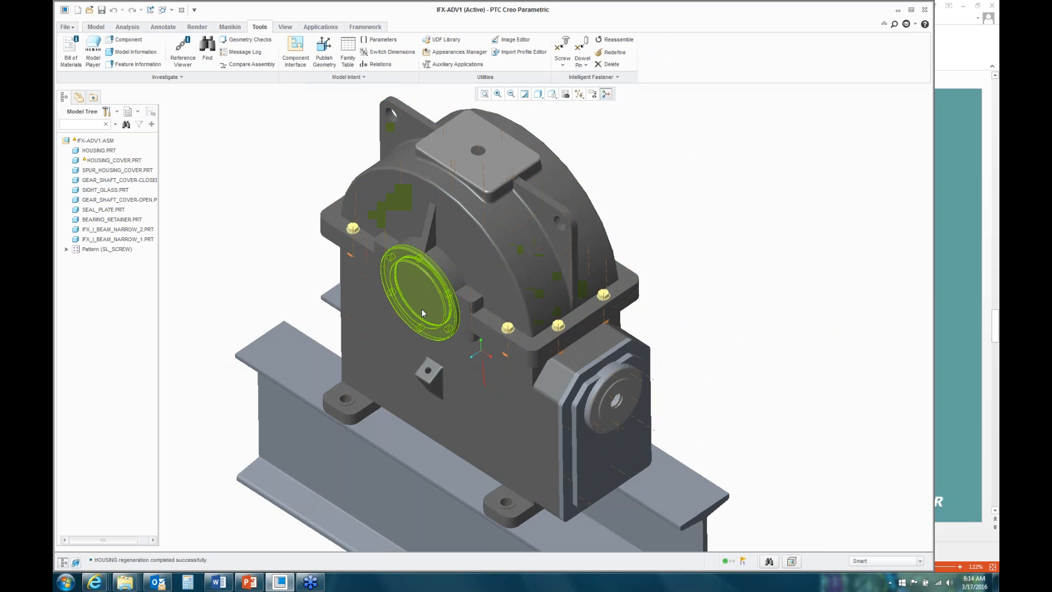
{"action": "scroll", "coordinate": [428, 296], "scroll_direction": "up", "scroll_amount": 6}
{"action": "left_click", "coordinate": [408, 258]}
{"action": "scroll", "coordinate": [463, 320], "scroll_direction": "down", "scroll_amount": 3}
{"action": "left_click", "coordinate": [212, 217]}
{"action": "scroll", "coordinate": [391, 251], "scroll_direction": "up", "scroll_amount": 5}
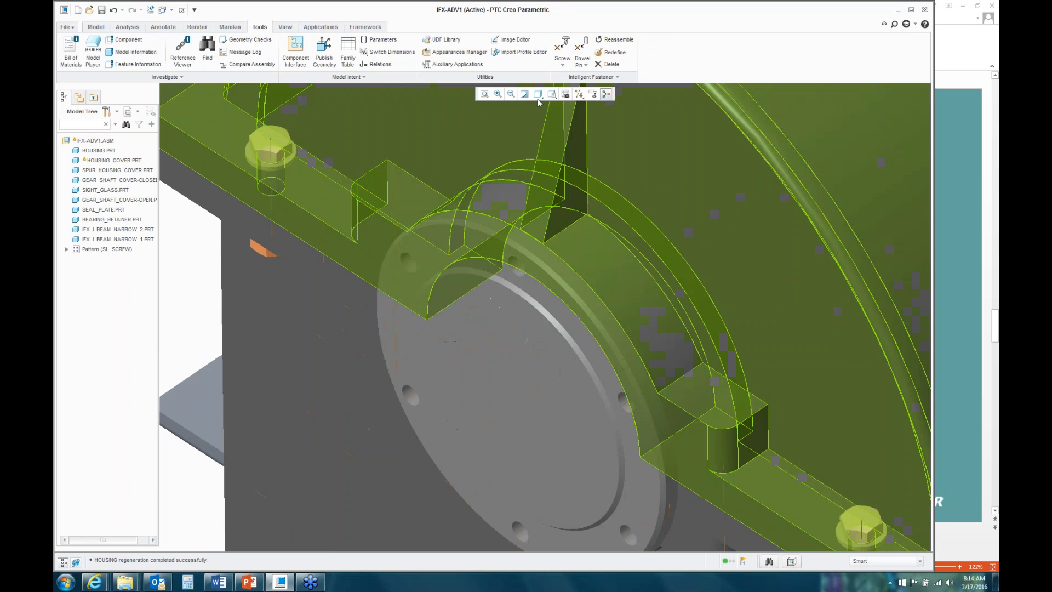
Step: Place a new screw on the gear shaft cover hole axis, from the cover flange to the housing flange
{"action": "left_click", "coordinate": [567, 45]}
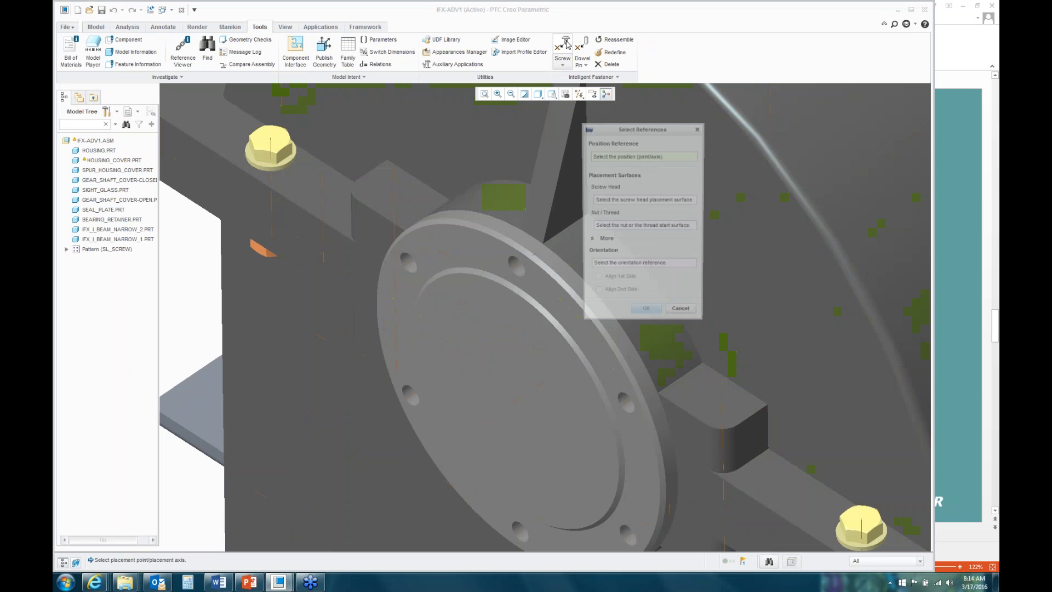
{"action": "left_click", "coordinate": [516, 265]}
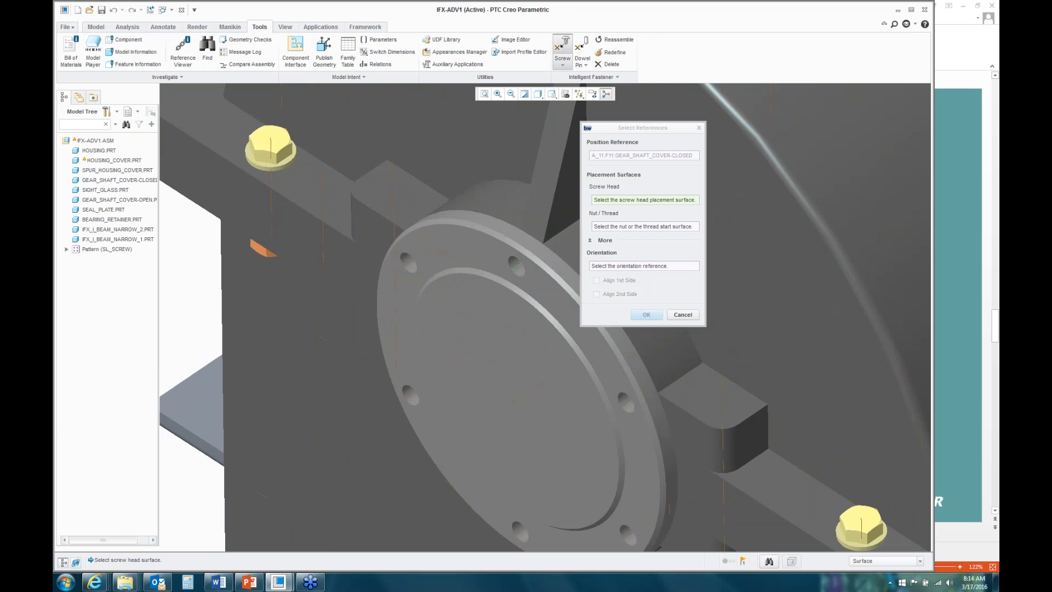
{"action": "left_click", "coordinate": [544, 288]}
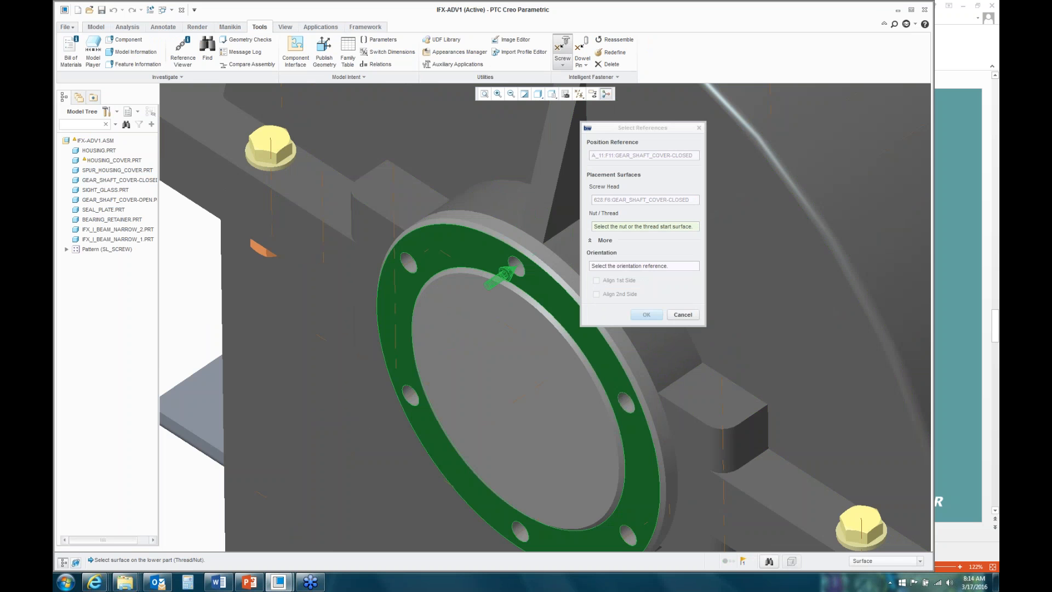
{"action": "scroll", "coordinate": [548, 294], "scroll_direction": "down", "scroll_amount": 3}
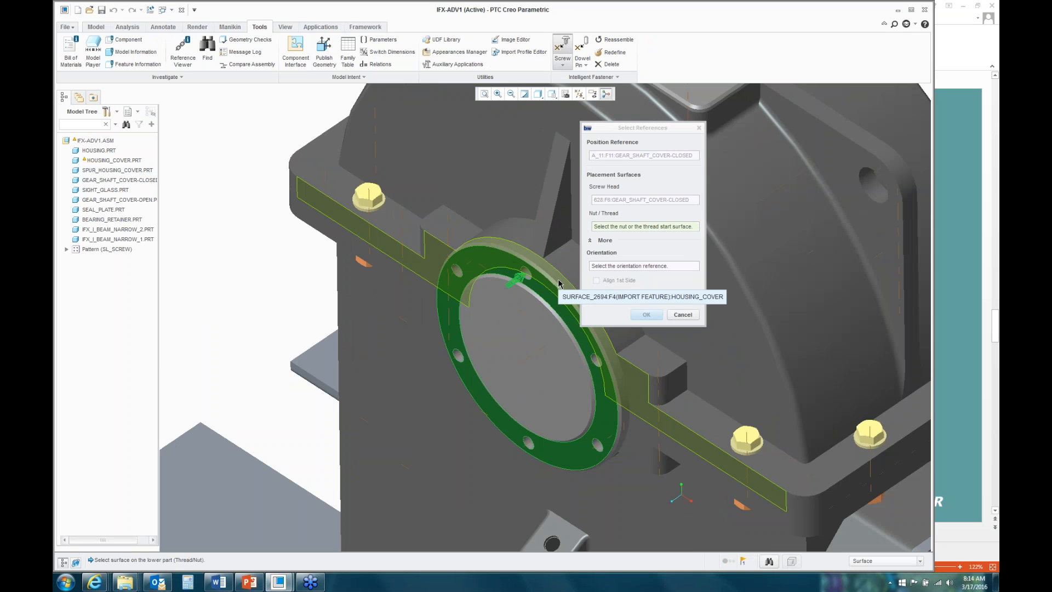
{"action": "left_click", "coordinate": [559, 283]}
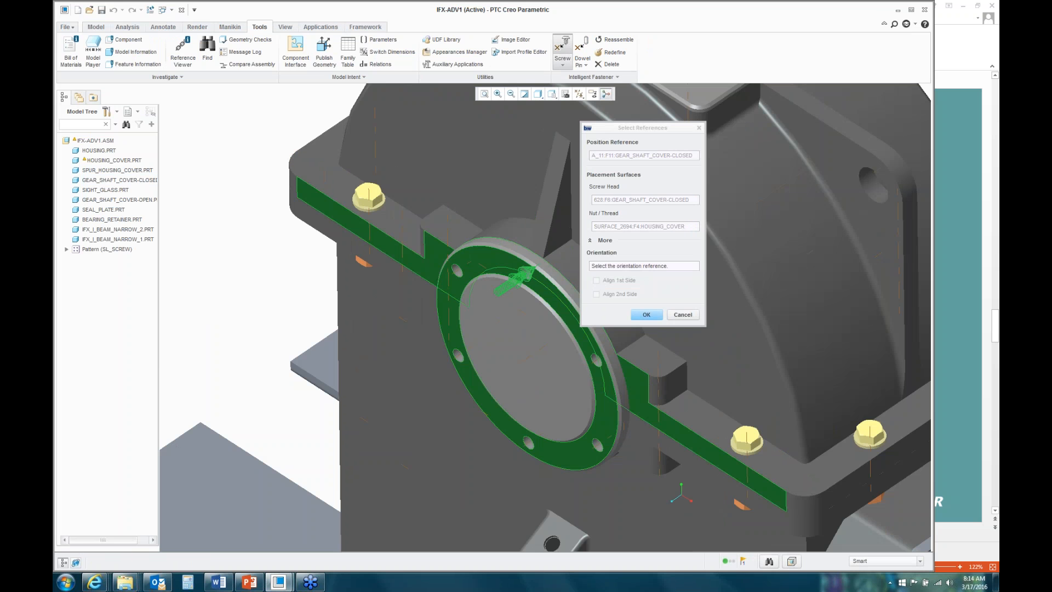
{"action": "left_click", "coordinate": [648, 316]}
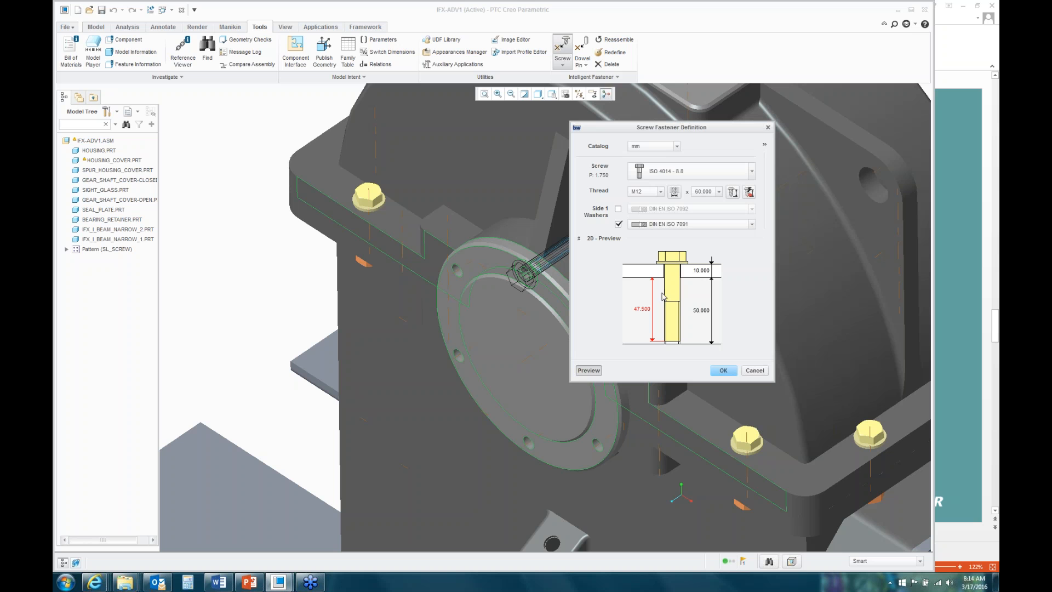
Step: Choose the ISO 4762 - 8.8 screw and size its thread to M10 from the shaft diameter
{"action": "left_click", "coordinate": [753, 173]}
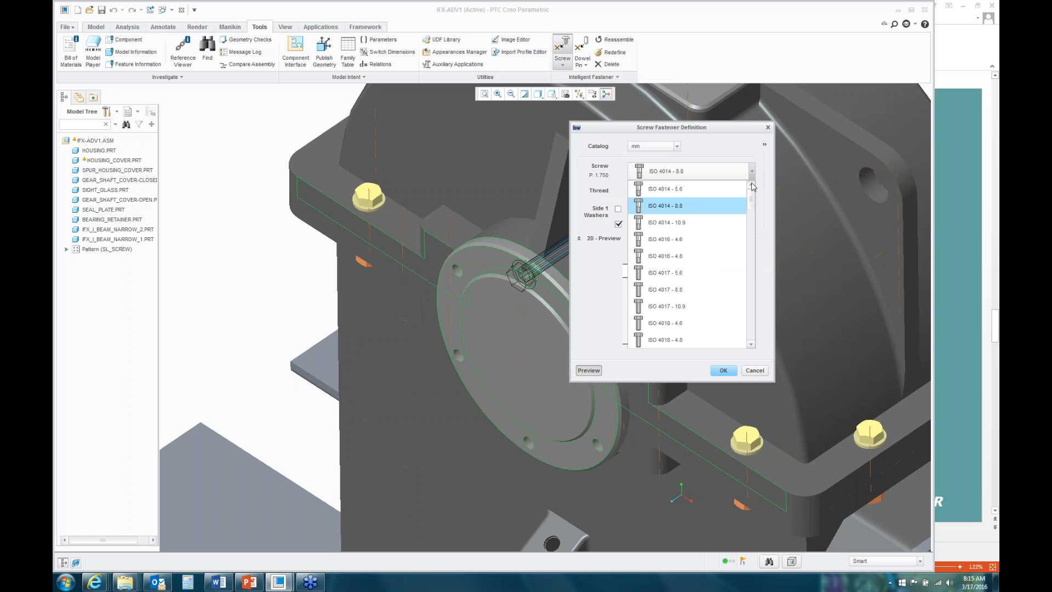
{"action": "mouse_move", "coordinate": [751, 202]}
{"action": "left_mouse_down"}
{"action": "mouse_move", "coordinate": [751, 338]}
{"action": "mouse_move", "coordinate": [754, 209]}
{"action": "left_mouse_up"}
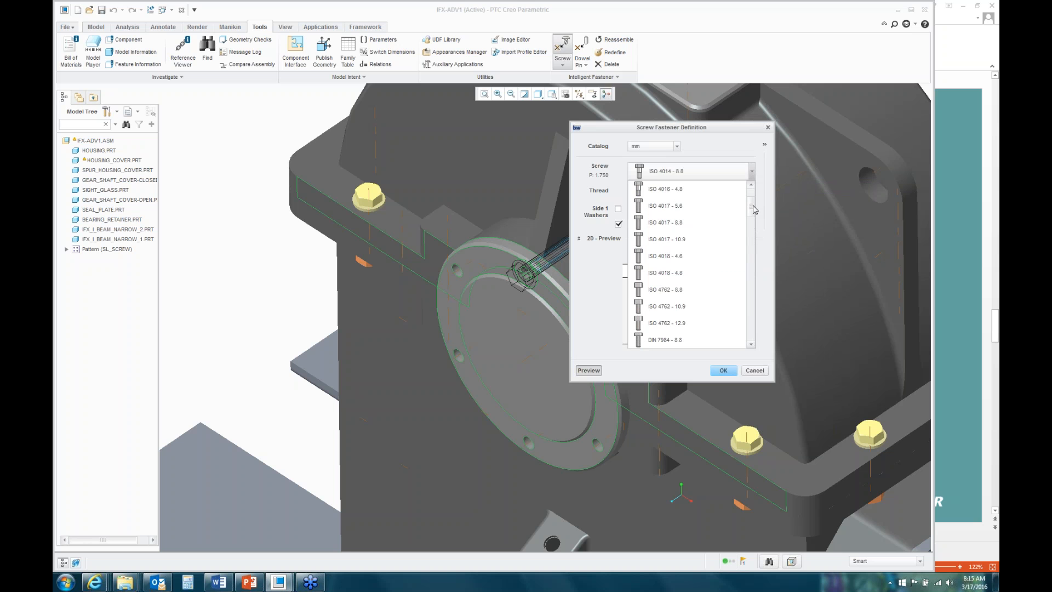
{"action": "left_click_drag", "start_coordinate": [753, 206], "coordinate": [753, 210]}
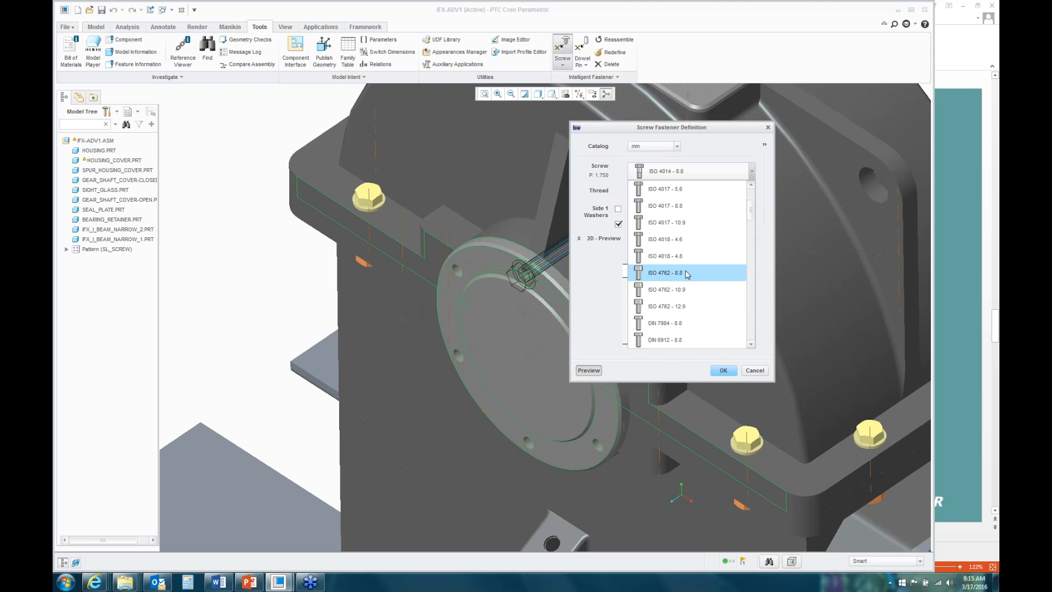
{"action": "left_click", "coordinate": [703, 271]}
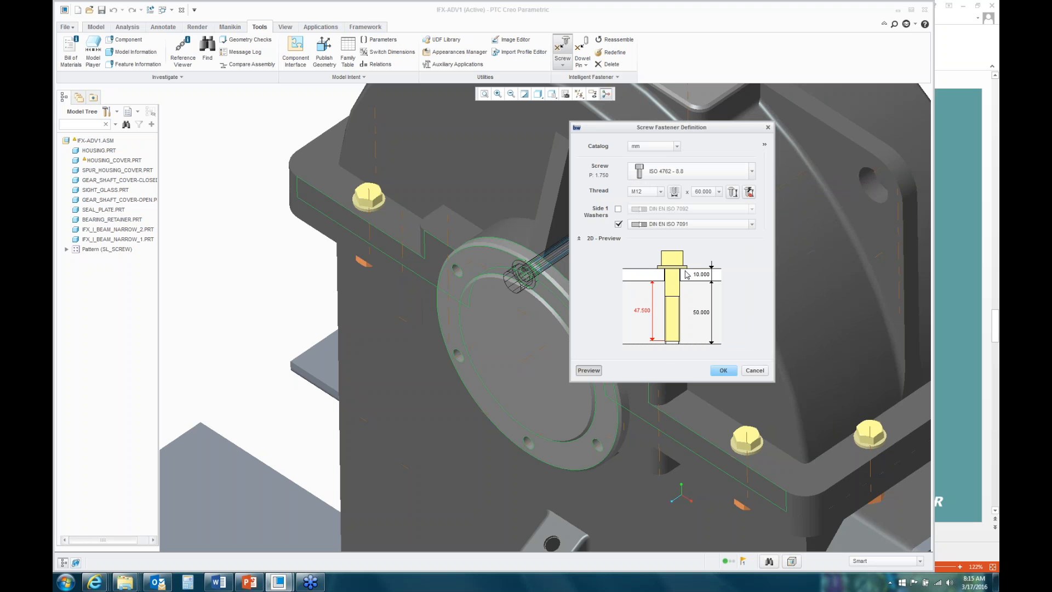
{"action": "left_click", "coordinate": [675, 195]}
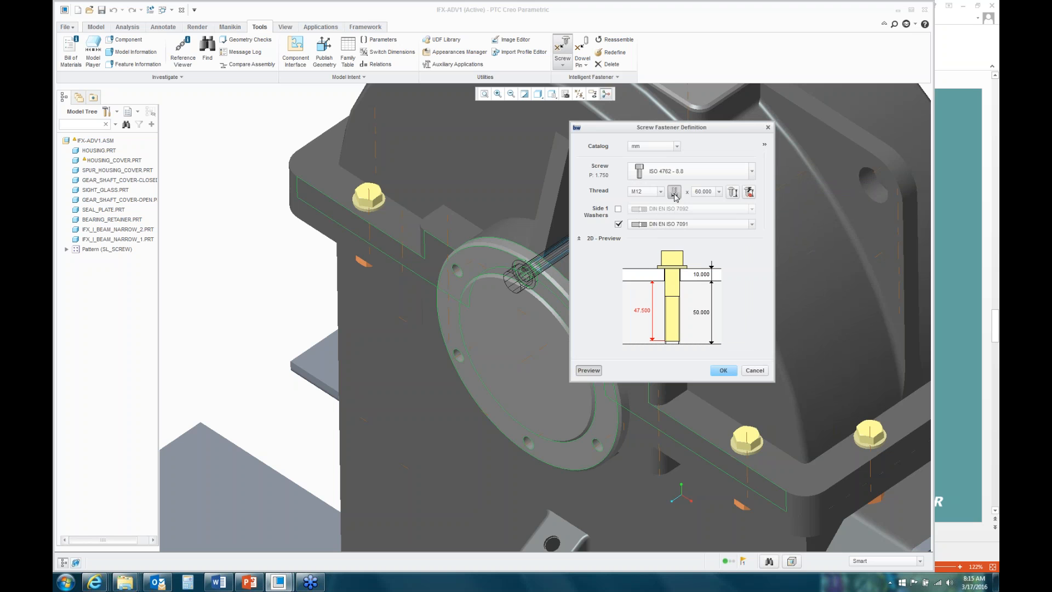
{"action": "left_click", "coordinate": [519, 278]}
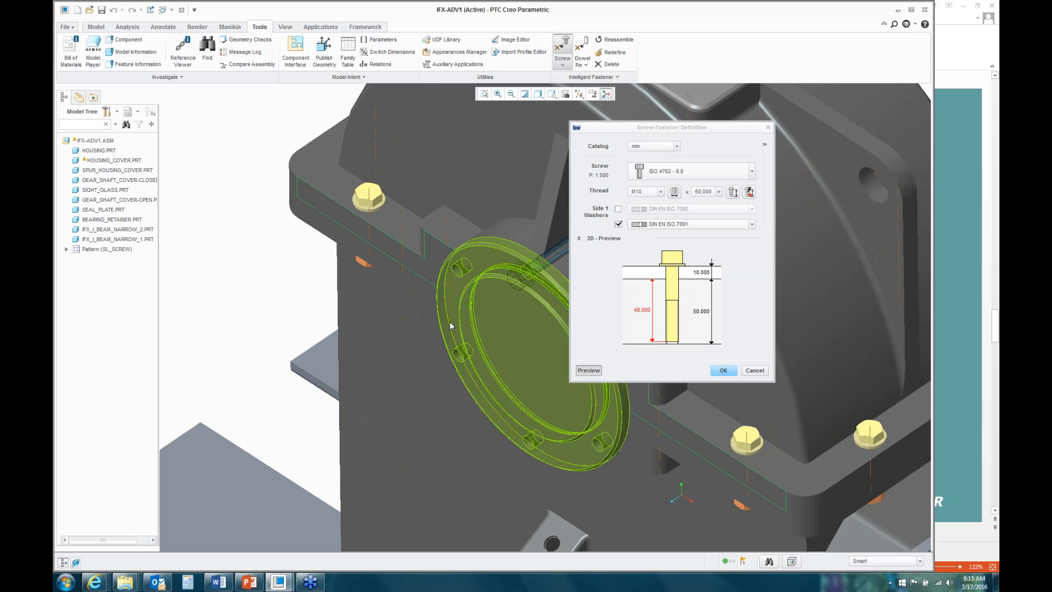
{"action": "scroll", "coordinate": [540, 298], "scroll_direction": "down", "scroll_amount": 5}
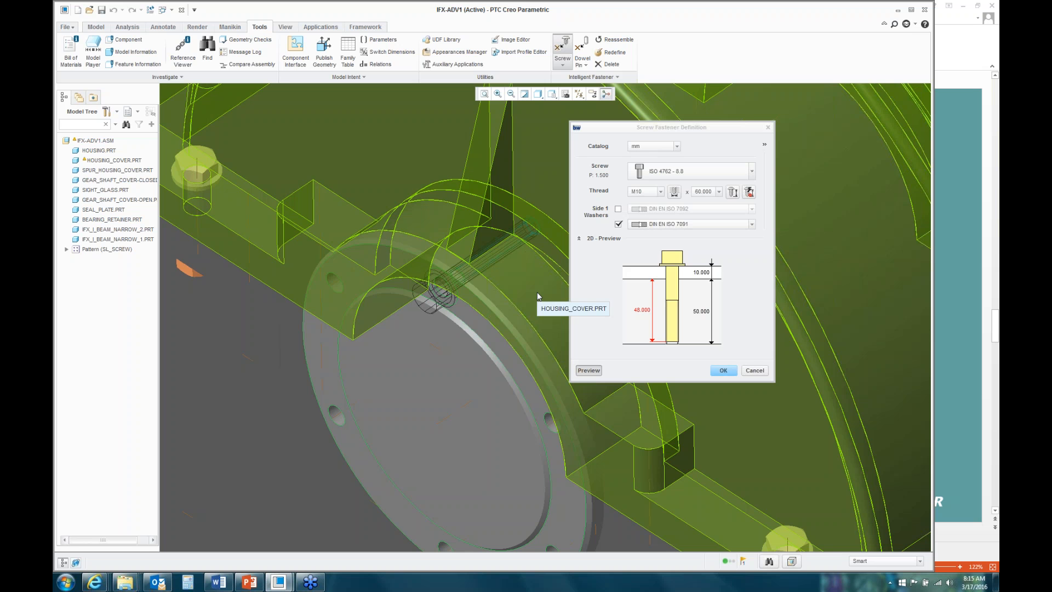
Step: Set the screw length to 25.000 and accept it with the DIN EN ISO 7091 washer
{"action": "left_click", "coordinate": [718, 192]}
{"action": "left_click", "coordinate": [718, 202]}
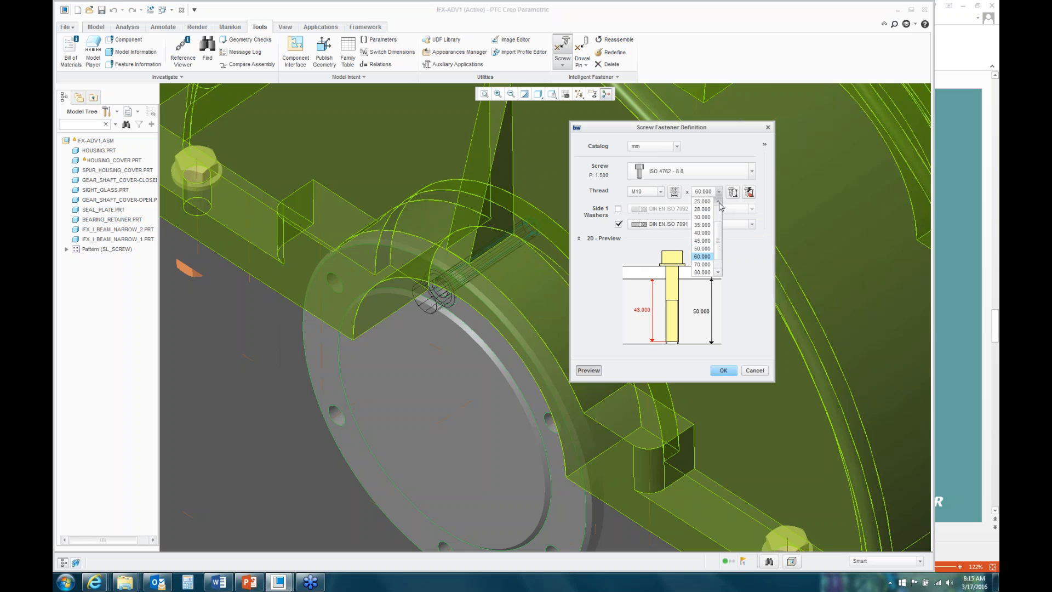
{"action": "left_click", "coordinate": [702, 201]}
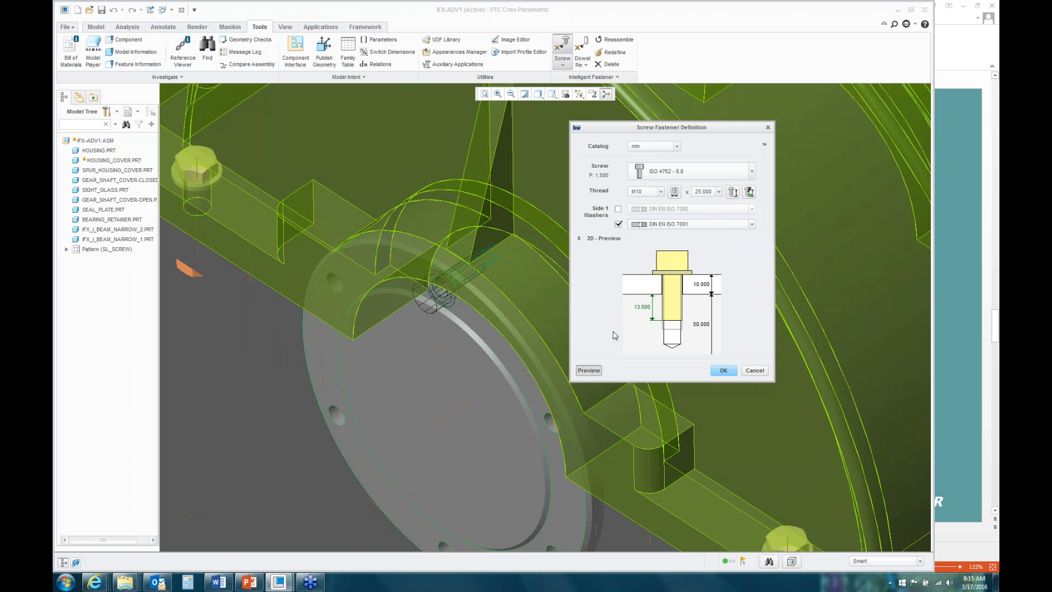
{"action": "left_click", "coordinate": [724, 371]}
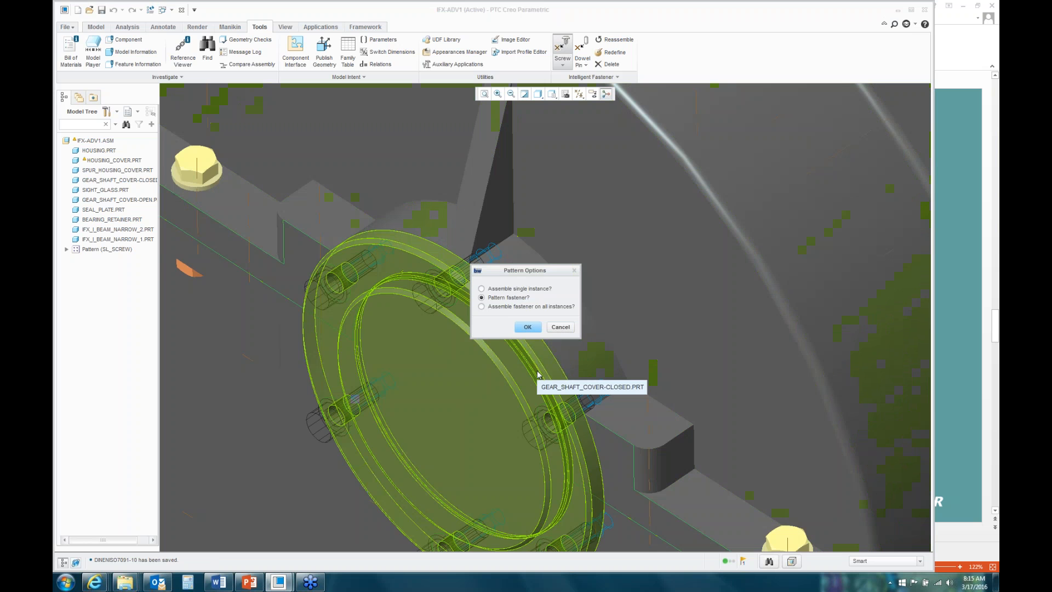
Step: Assemble the M10 screw on all six gear shaft cover hole instances
{"action": "scroll", "coordinate": [538, 375], "scroll_direction": "down", "scroll_amount": 3}
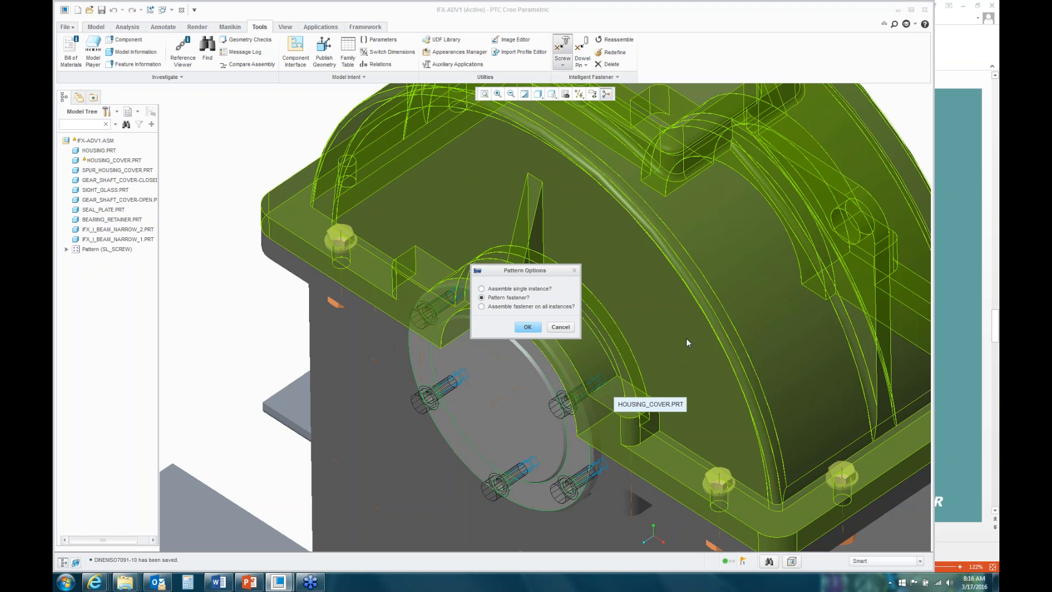
{"action": "left_click", "coordinate": [482, 307]}
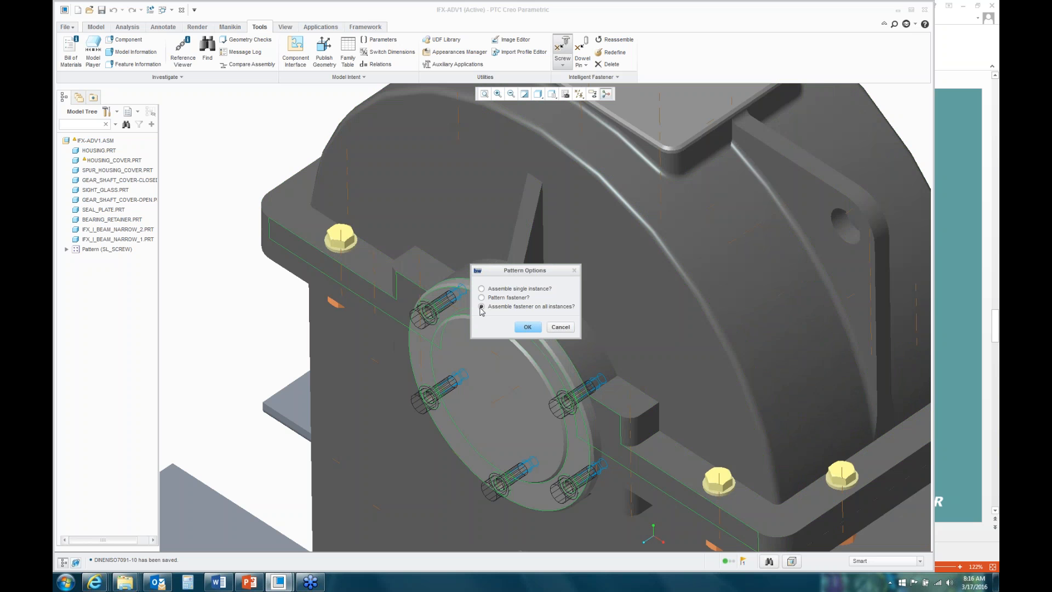
{"action": "left_click", "coordinate": [527, 327]}
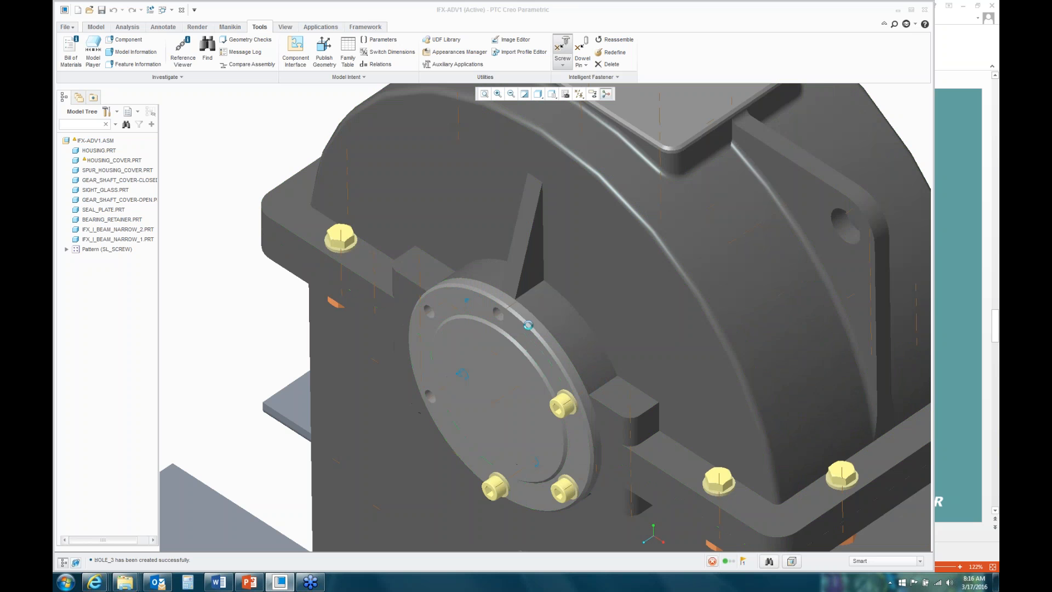
{"action": "left_click", "coordinate": [632, 340]}
{"action": "right_click", "coordinate": [634, 340]}
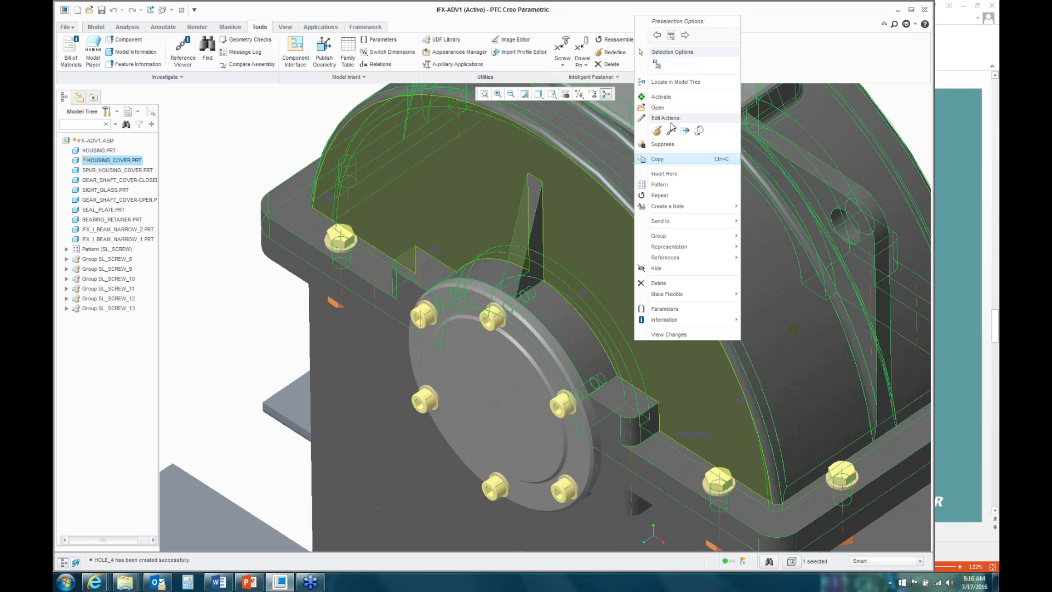
{"action": "left_click", "coordinate": [668, 112]}
{"action": "middle_click_drag", "start_coordinate": [438, 402], "coordinate": [499, 350]}
{"action": "scroll", "coordinate": [499, 348], "scroll_direction": "down", "scroll_amount": 6}
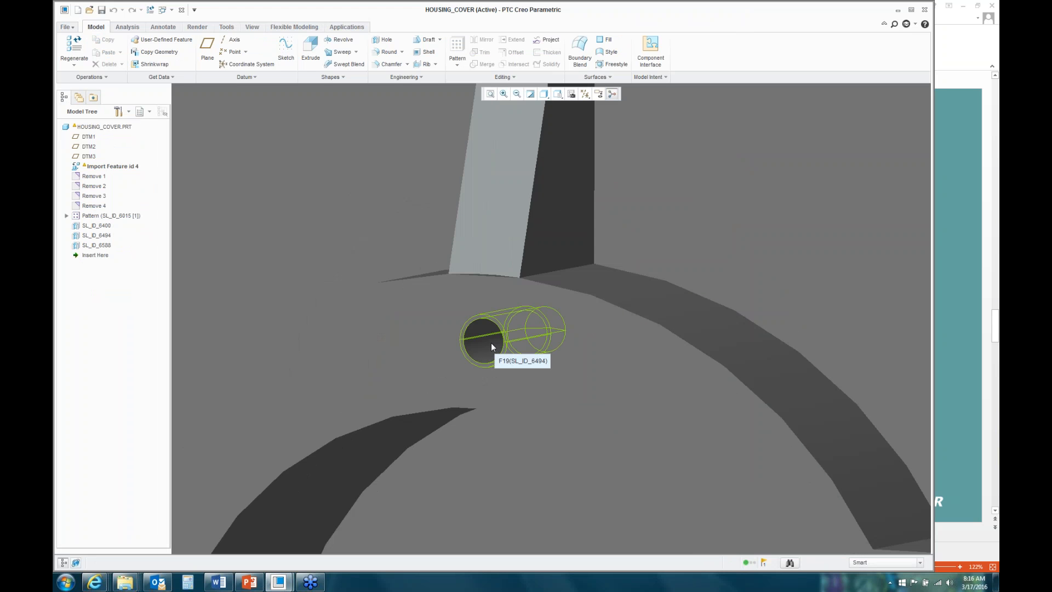
{"action": "scroll", "coordinate": [491, 343], "scroll_direction": "up", "scroll_amount": 8}
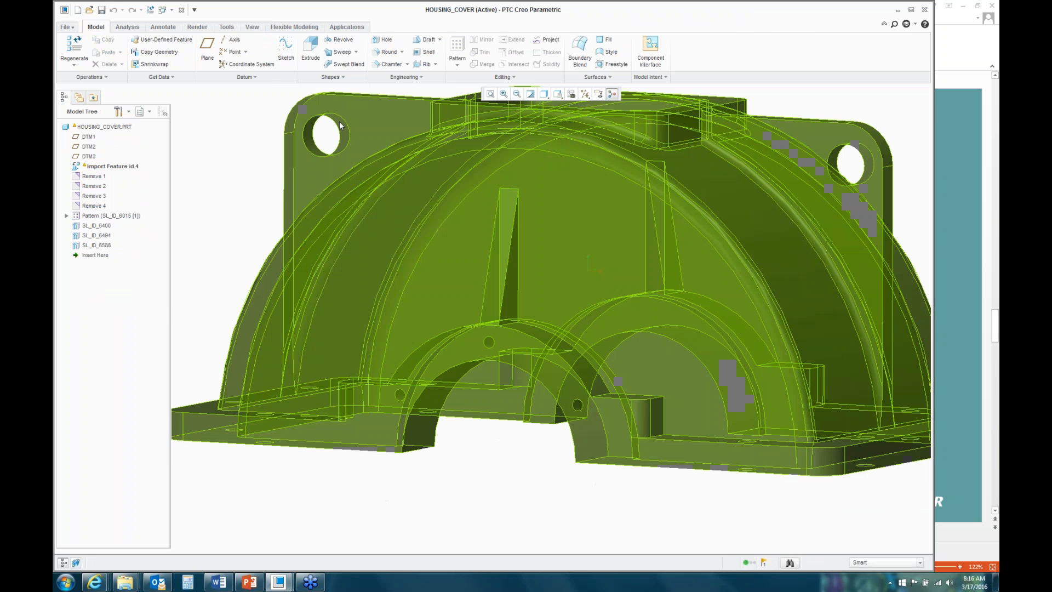
{"action": "left_click", "coordinate": [182, 9]}
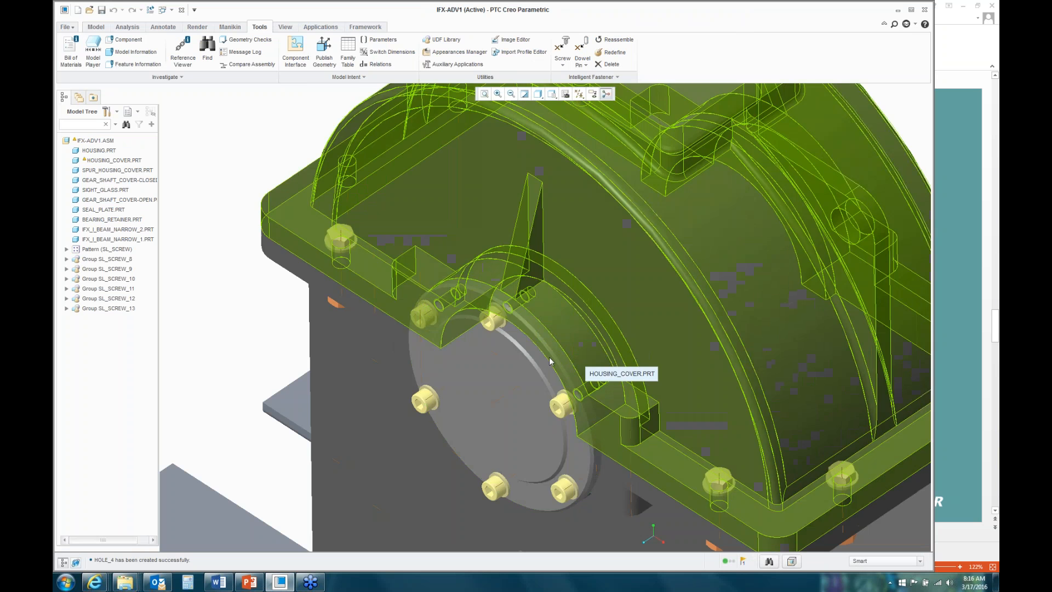
{"action": "scroll", "coordinate": [531, 346], "scroll_direction": "up", "scroll_amount": 5}
{"action": "scroll", "coordinate": [771, 510], "scroll_direction": "down", "scroll_amount": 4}
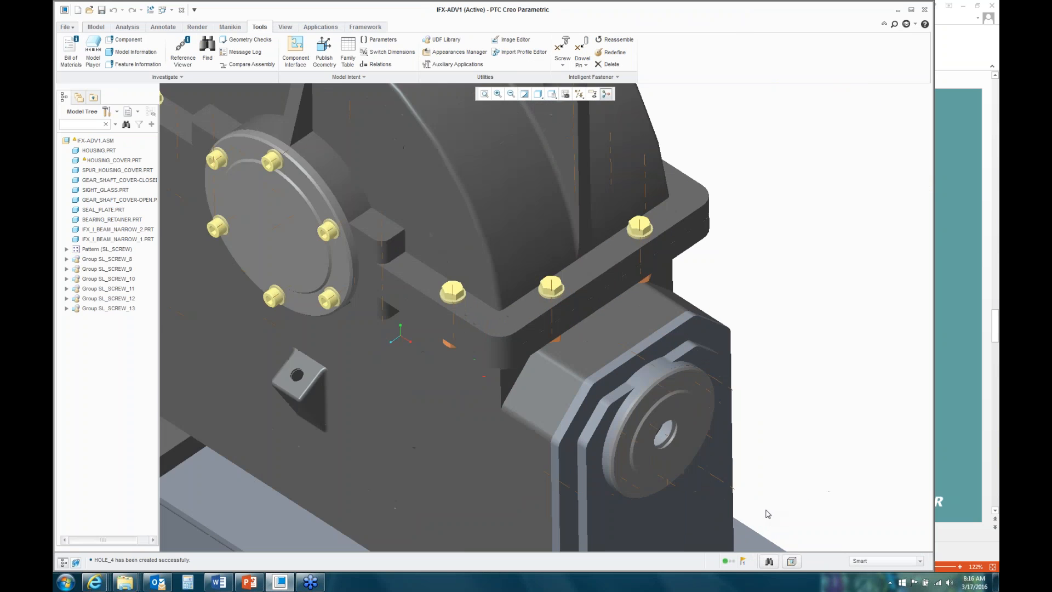
{"action": "scroll", "coordinate": [766, 512], "scroll_direction": "down", "scroll_amount": 5}
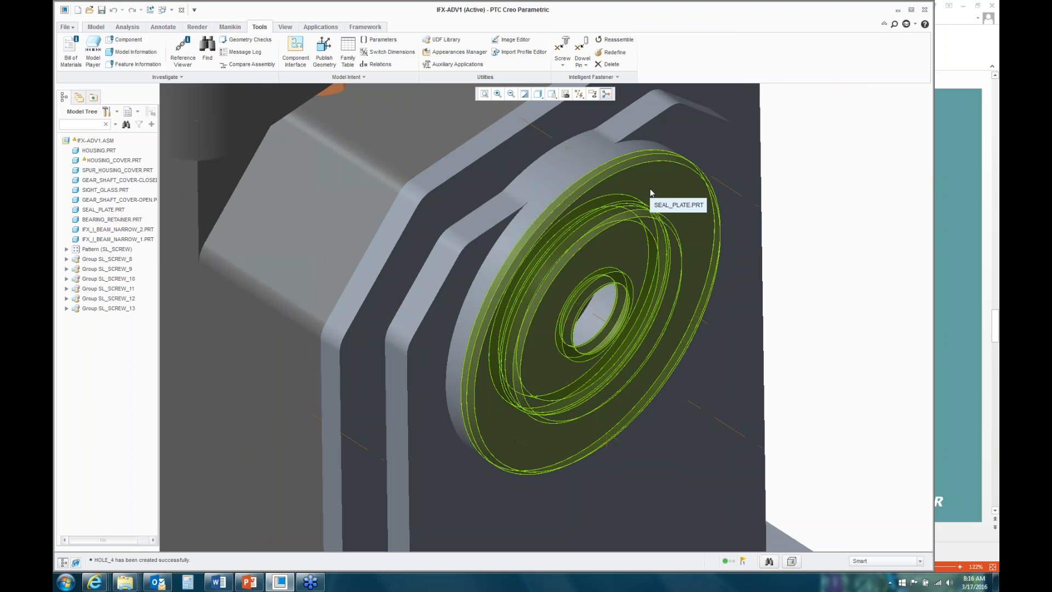
Step: Place a new screw on the end cover's axis, head on SEAL_PLATE, threaded into SPUR_HOUSING_COVER
{"action": "left_click", "coordinate": [562, 48]}
{"action": "left_click_drag", "start_coordinate": [672, 131], "coordinate": [800, 128]}
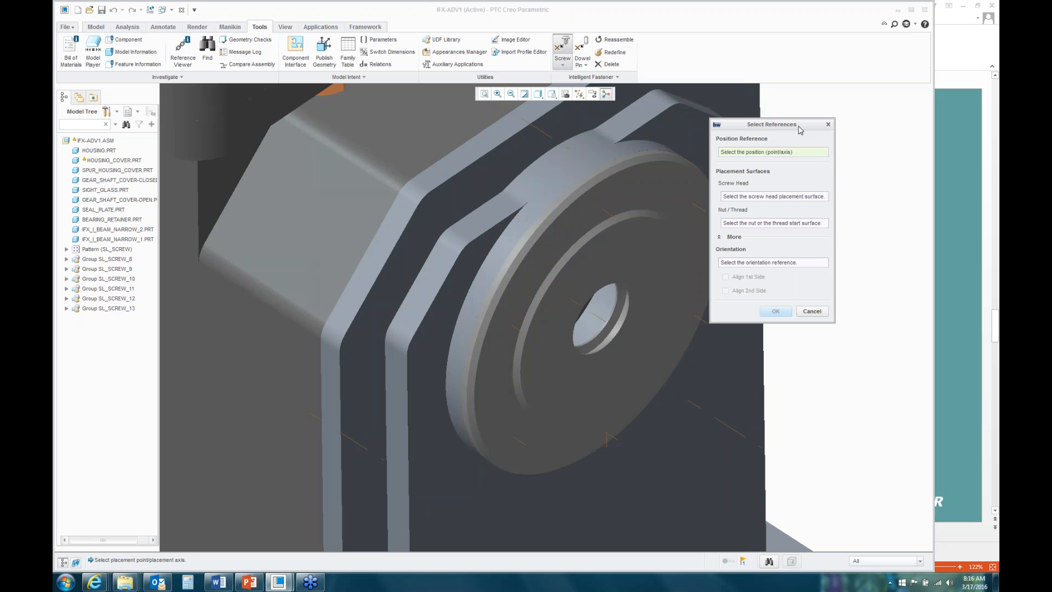
{"action": "left_click", "coordinate": [606, 217]}
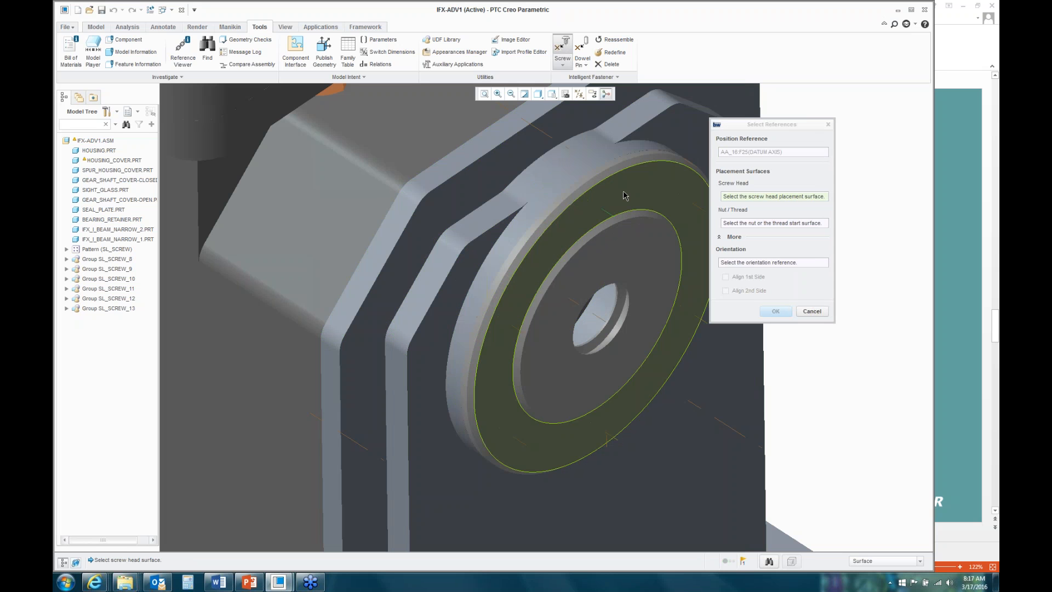
{"action": "left_click", "coordinate": [624, 195]}
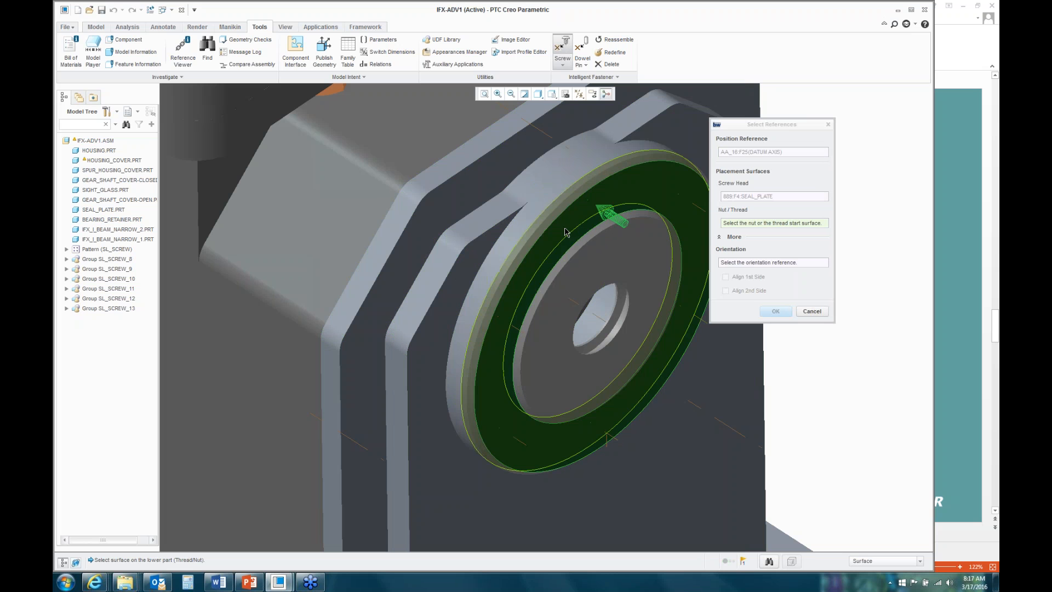
{"action": "left_click", "coordinate": [565, 231]}
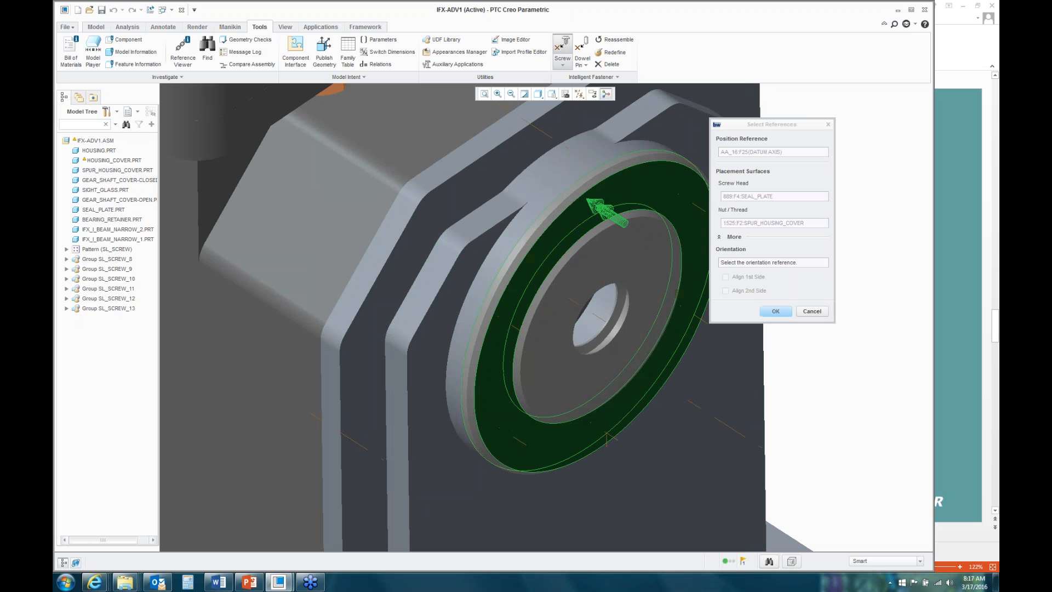
{"action": "left_click", "coordinate": [785, 312]}
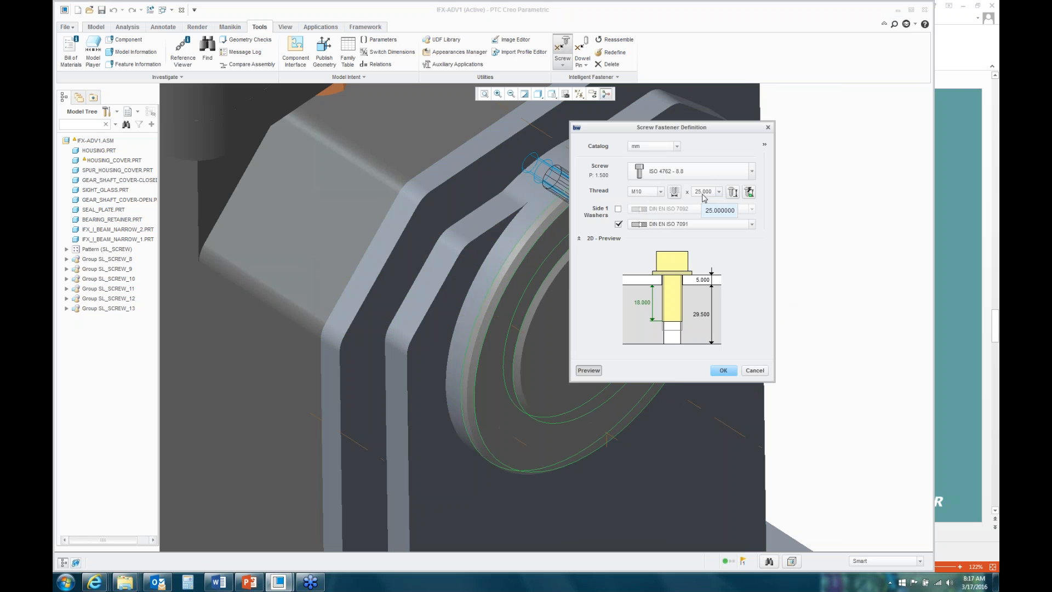
Step: Accept the M10 × 25 screw and pattern it into all six end cover holes
{"action": "left_click", "coordinate": [723, 371]}
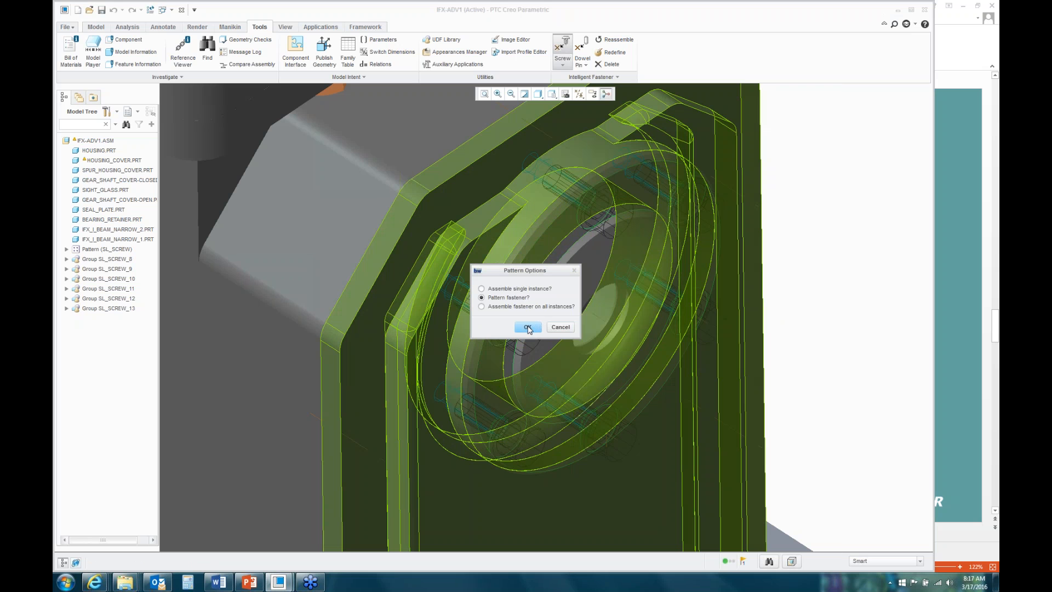
{"action": "left_click", "coordinate": [527, 327]}
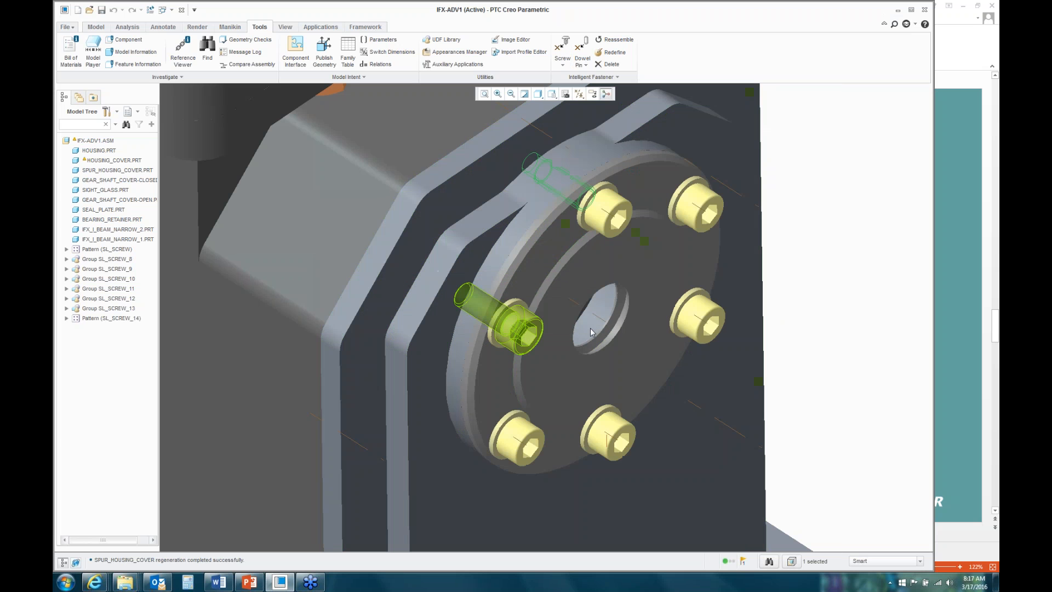
{"action": "middle_click_drag", "start_coordinate": [613, 342], "coordinate": [665, 339]}
{"action": "scroll", "coordinate": [610, 342], "scroll_direction": "up", "scroll_amount": 2}
{"action": "scroll", "coordinate": [612, 342], "scroll_direction": "up", "scroll_amount": 2}
{"action": "scroll", "coordinate": [682, 347], "scroll_direction": "down", "scroll_amount": 2}
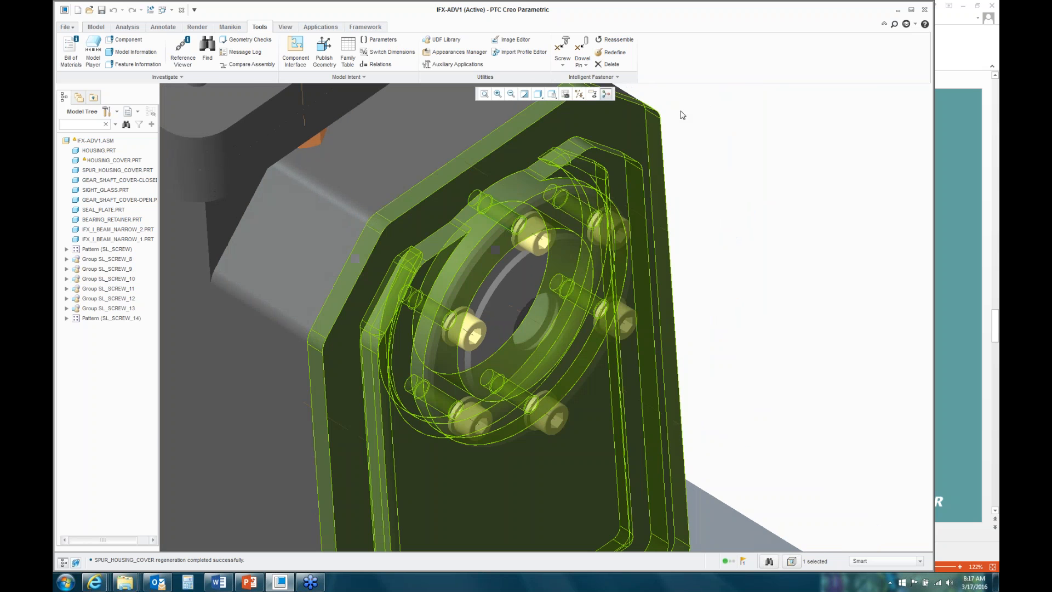
Step: Redefine the patterned end cover screws to thread M8 and length 20.000, keeping the pattern
{"action": "left_click", "coordinate": [614, 53]}
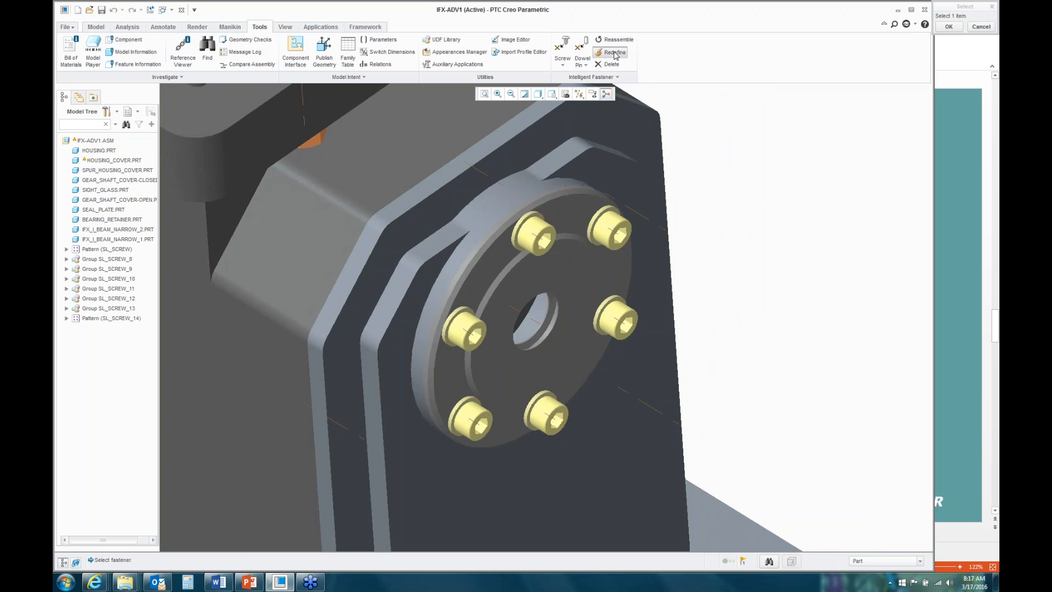
{"action": "left_click", "coordinate": [535, 230]}
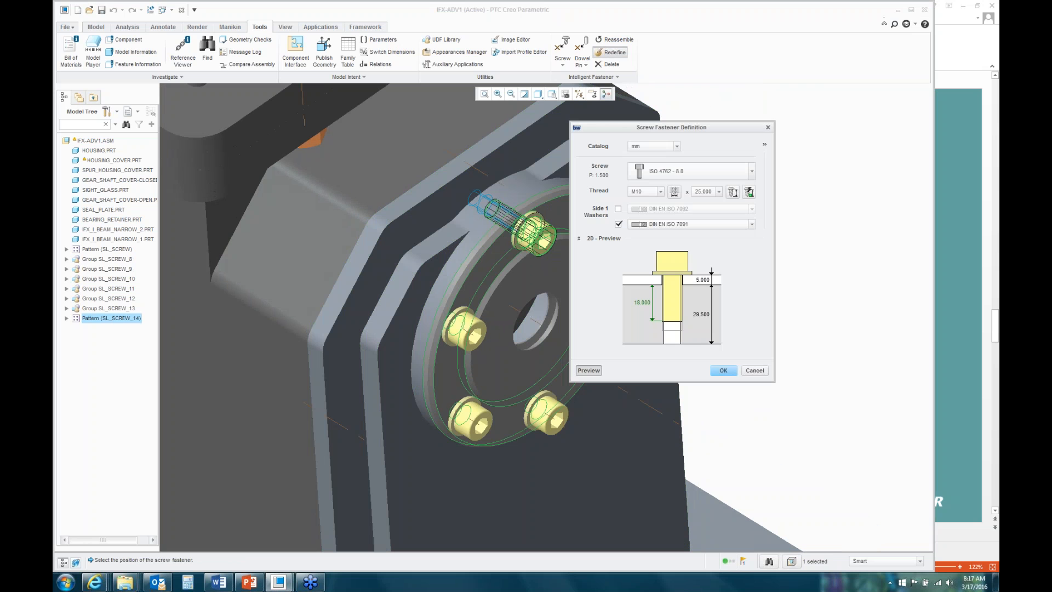
{"action": "left_click", "coordinate": [661, 192]}
{"action": "left_click", "coordinate": [635, 218]}
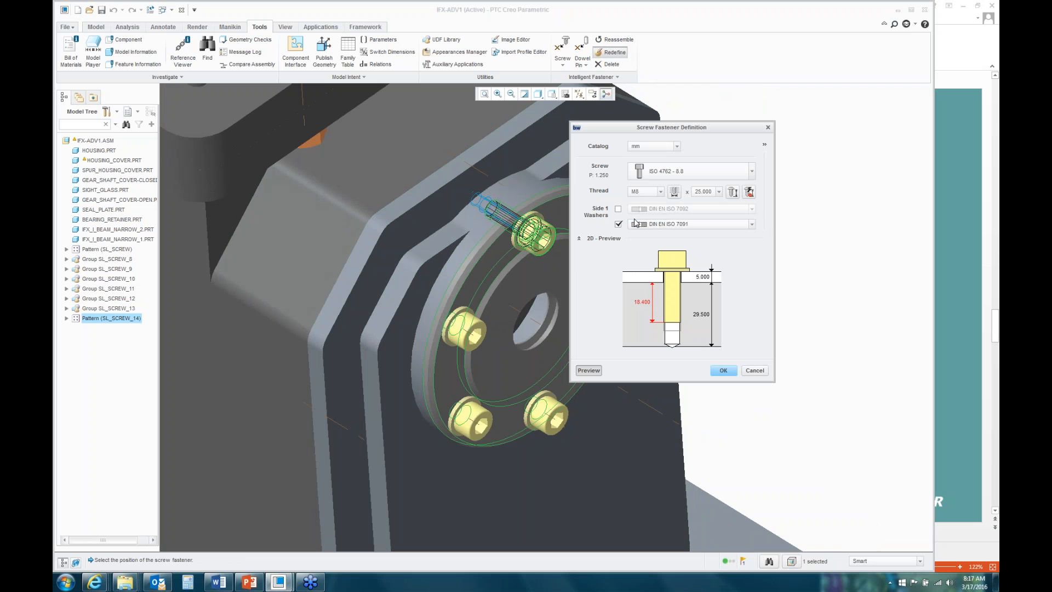
{"action": "left_click", "coordinate": [718, 192]}
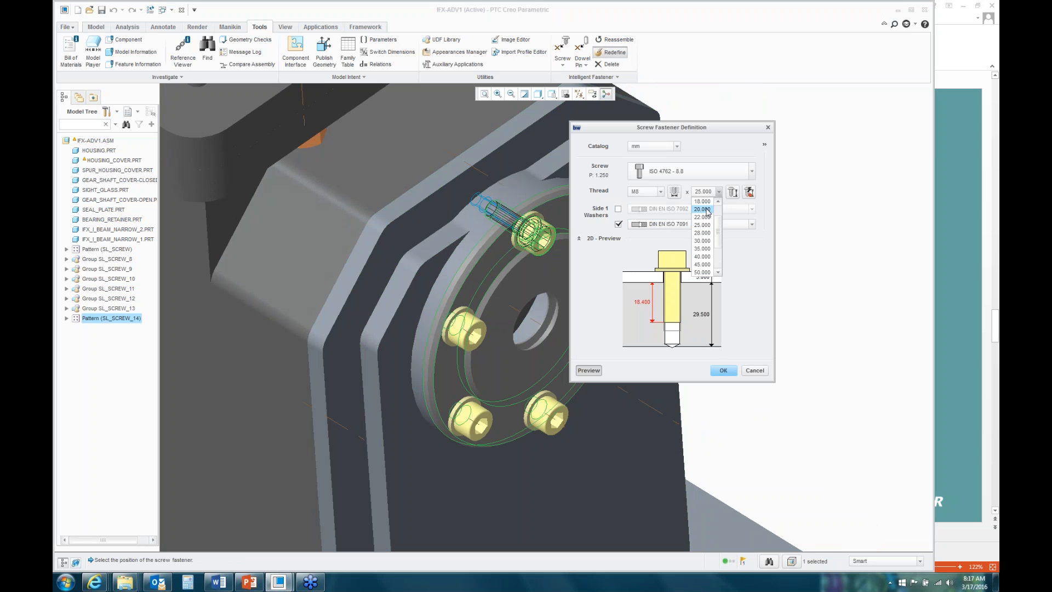
{"action": "left_click", "coordinate": [705, 209]}
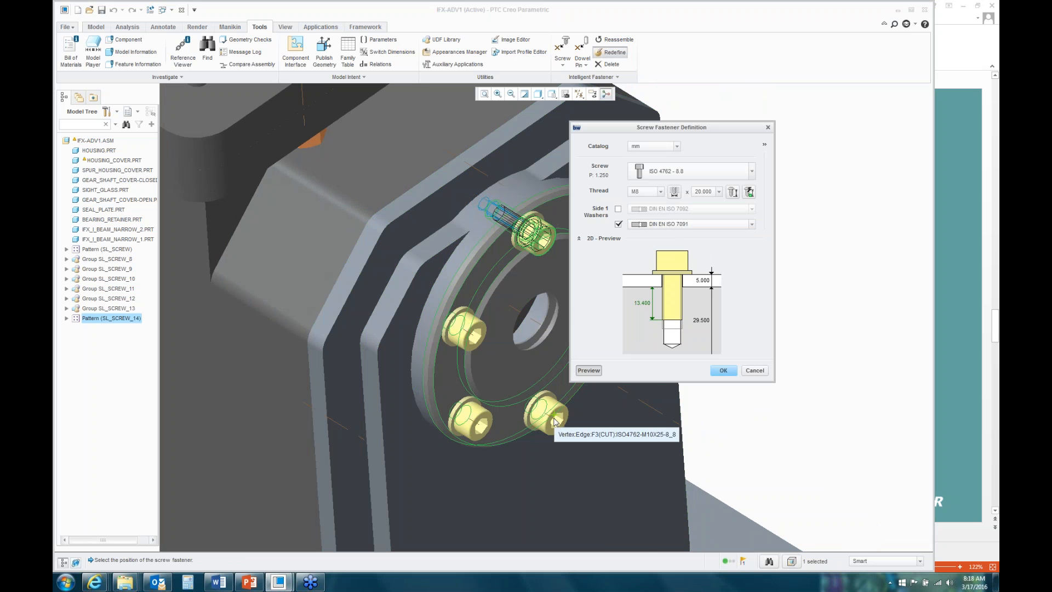
{"action": "left_click", "coordinate": [724, 371]}
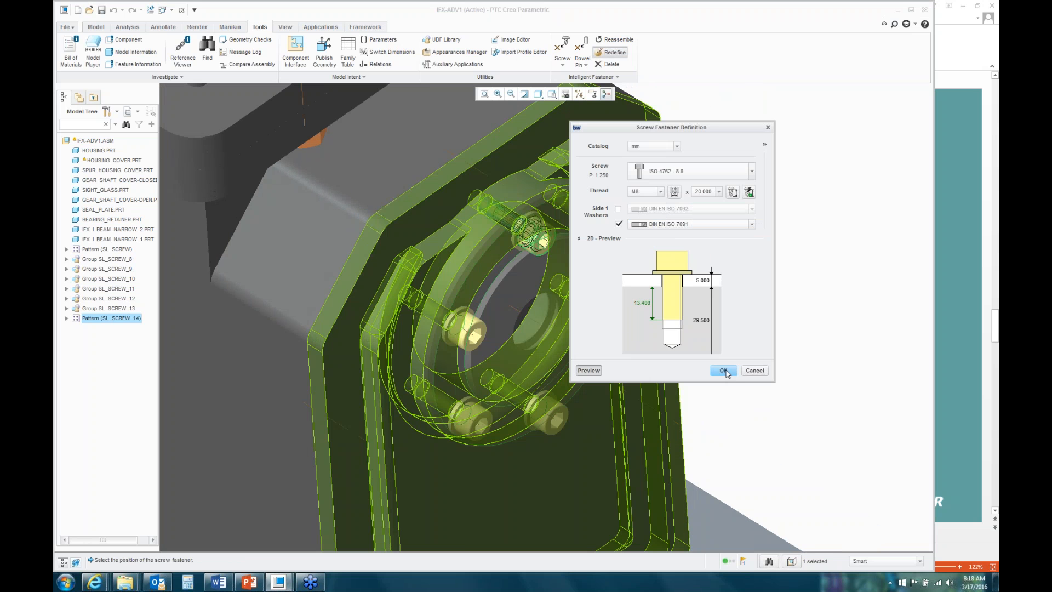
{"action": "left_click", "coordinate": [725, 372]}
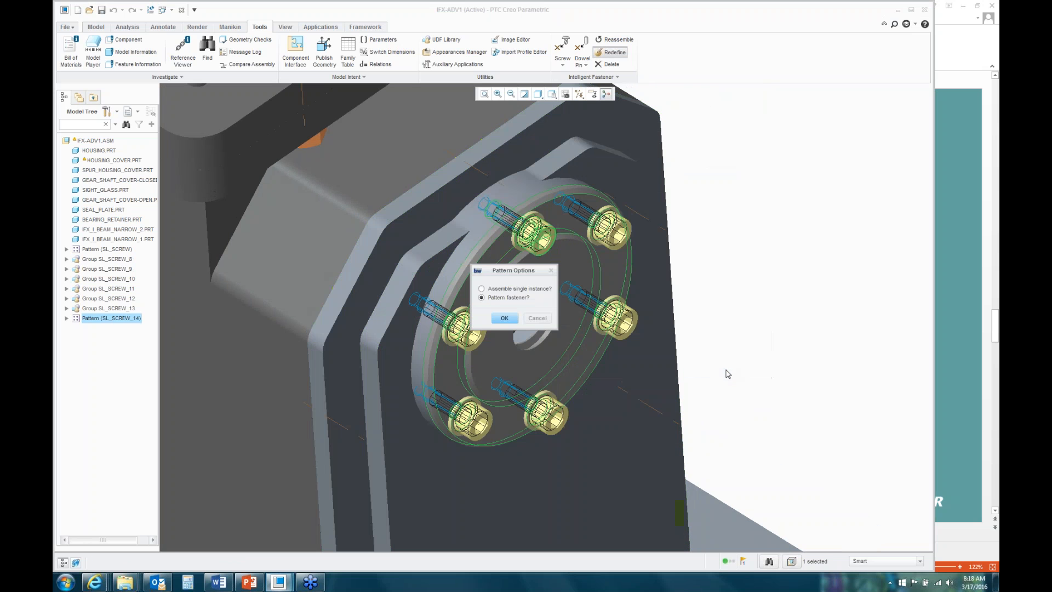
{"action": "left_click", "coordinate": [504, 318]}
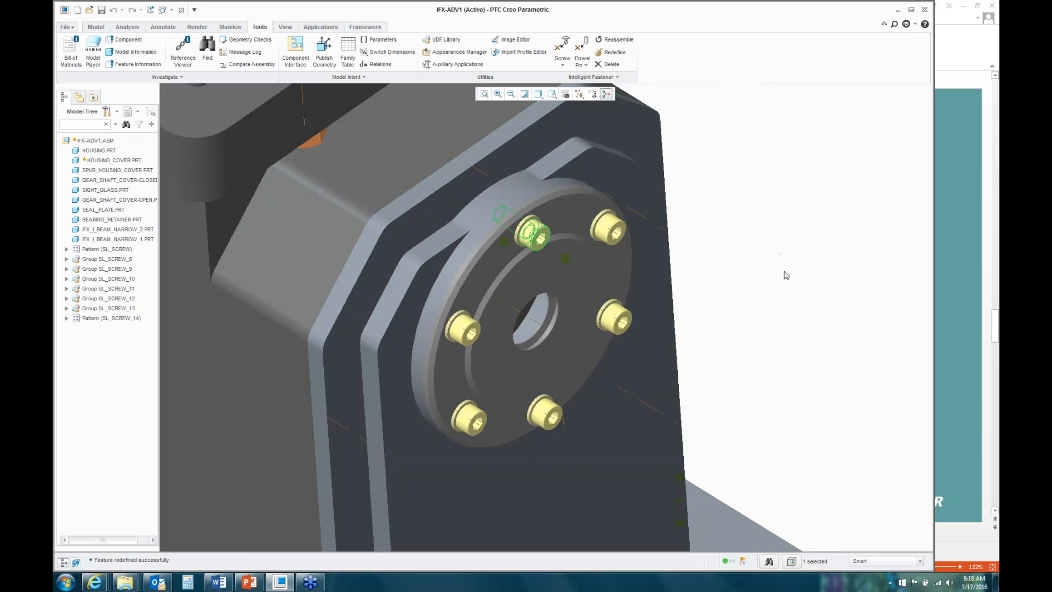
{"action": "mouse_move", "coordinate": [782, 268]}
{"action": "middle_mouse_down"}
{"action": "mouse_move", "coordinate": [773, 266]}
{"action": "mouse_move", "coordinate": [789, 272]}
{"action": "middle_mouse_up"}
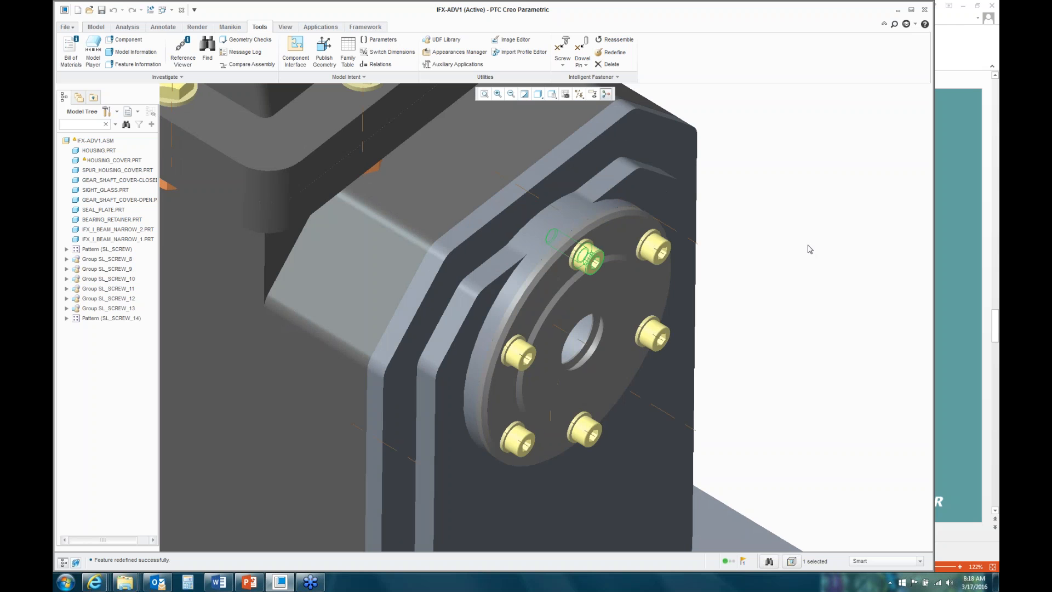
{"action": "scroll", "coordinate": [807, 247], "scroll_direction": "up", "scroll_amount": 6}
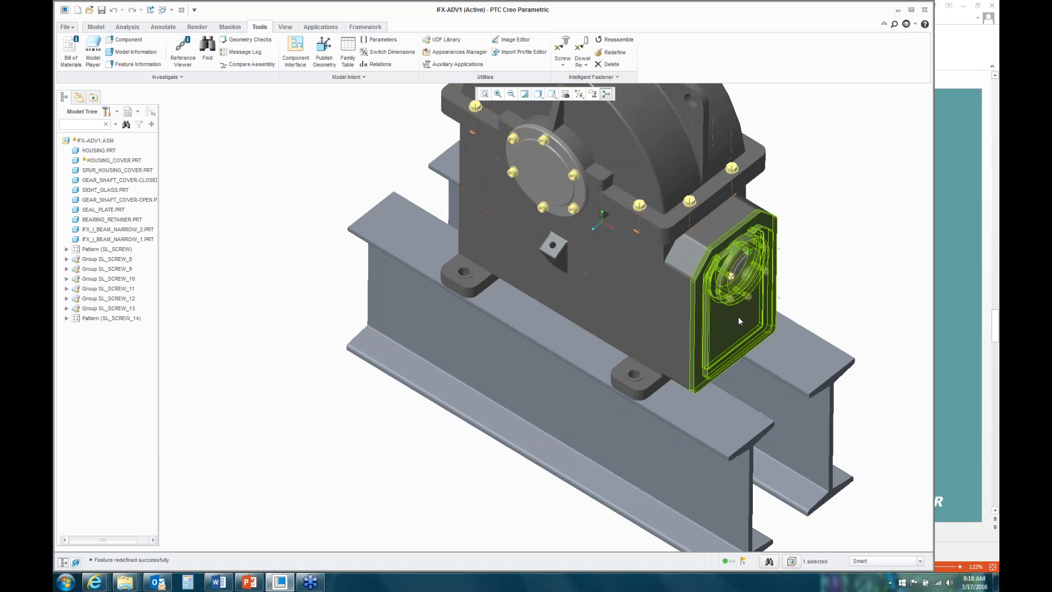
{"action": "middle_click_drag", "start_coordinate": [738, 317], "coordinate": [662, 377]}
{"action": "scroll", "coordinate": [656, 373], "scroll_direction": "down", "scroll_amount": 6}
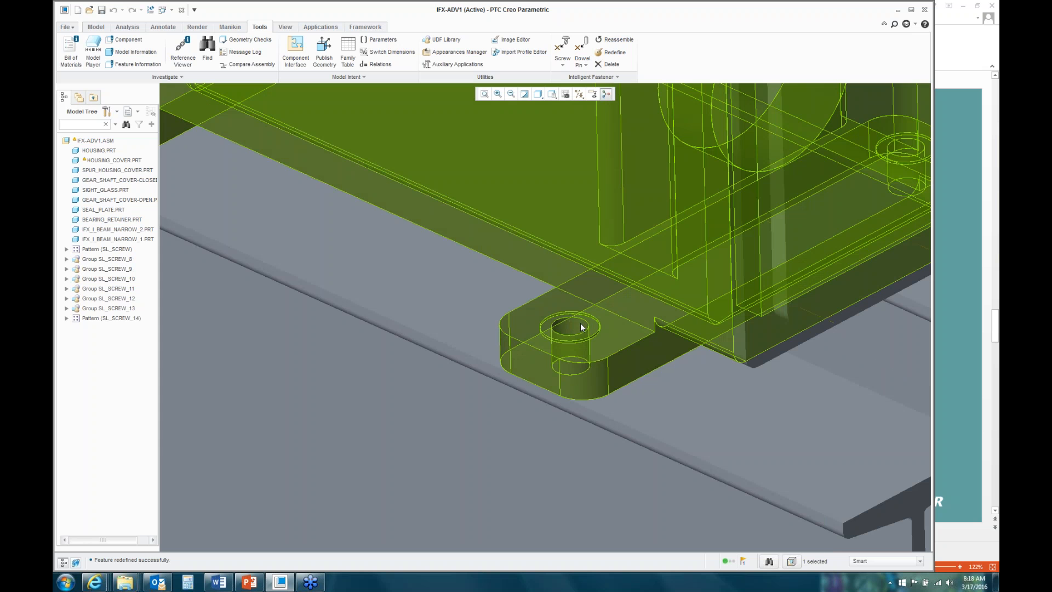
{"action": "scroll", "coordinate": [579, 327], "scroll_direction": "up", "scroll_amount": 5}
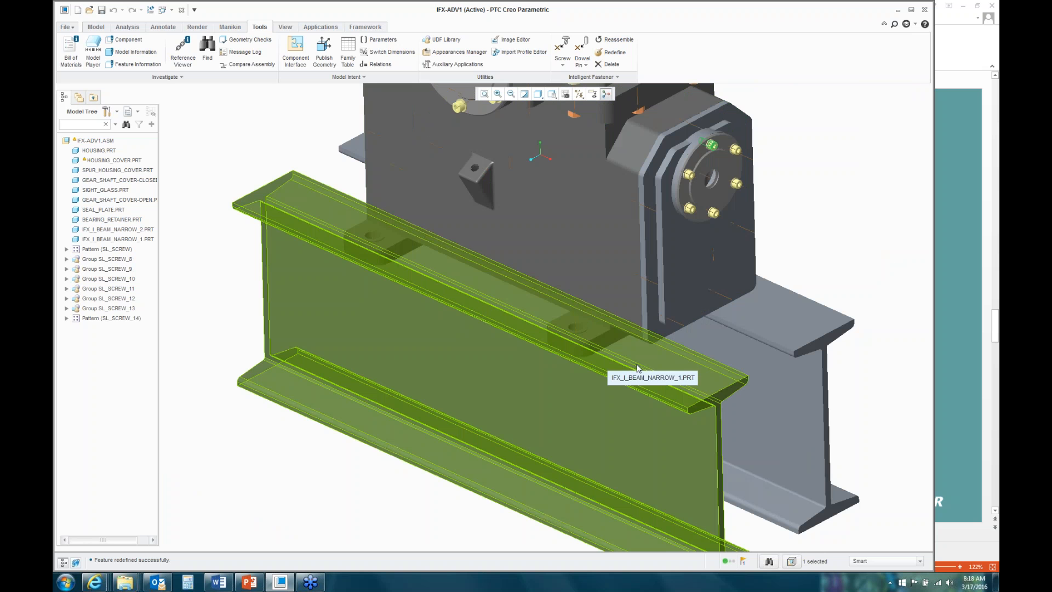
{"action": "middle_click_drag", "start_coordinate": [655, 382], "coordinate": [627, 354]}
{"action": "scroll", "coordinate": [587, 275], "scroll_direction": "up", "scroll_amount": 5}
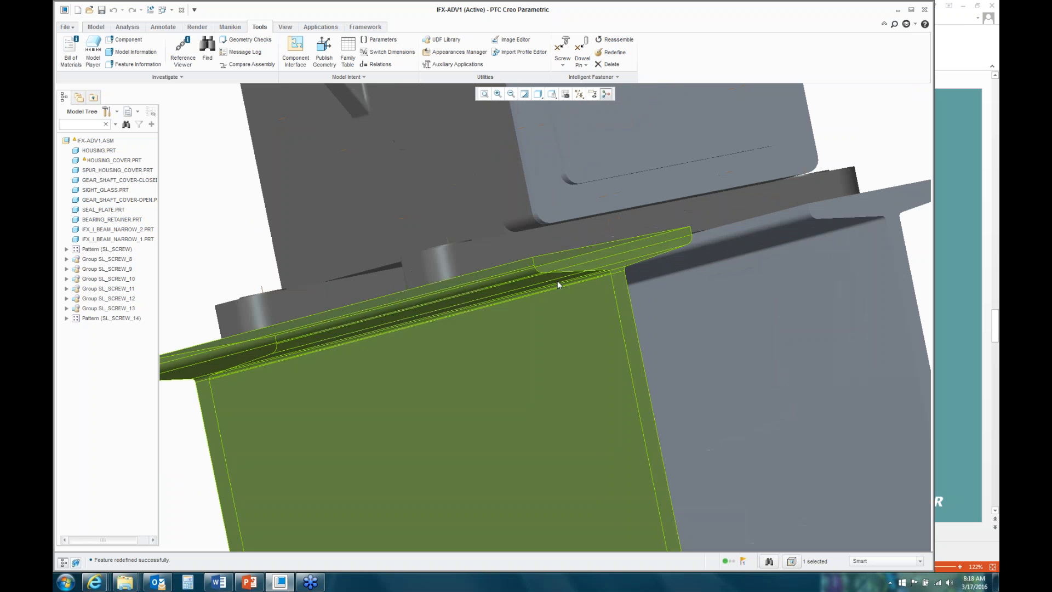
{"action": "scroll", "coordinate": [552, 289], "scroll_direction": "down", "scroll_amount": 5}
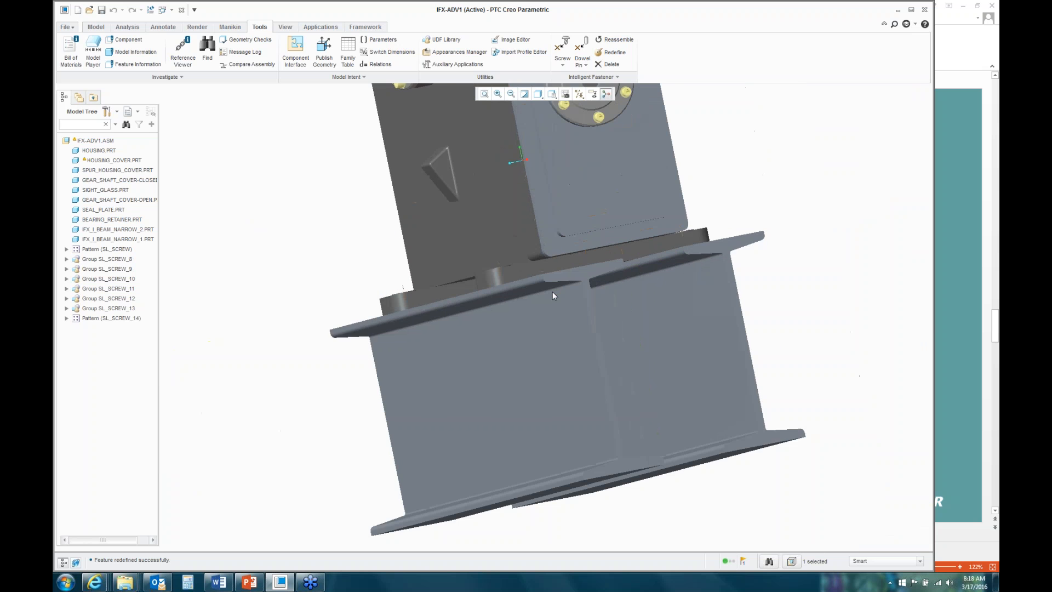
{"action": "middle_click_drag", "start_coordinate": [566, 277], "coordinate": [589, 305]}
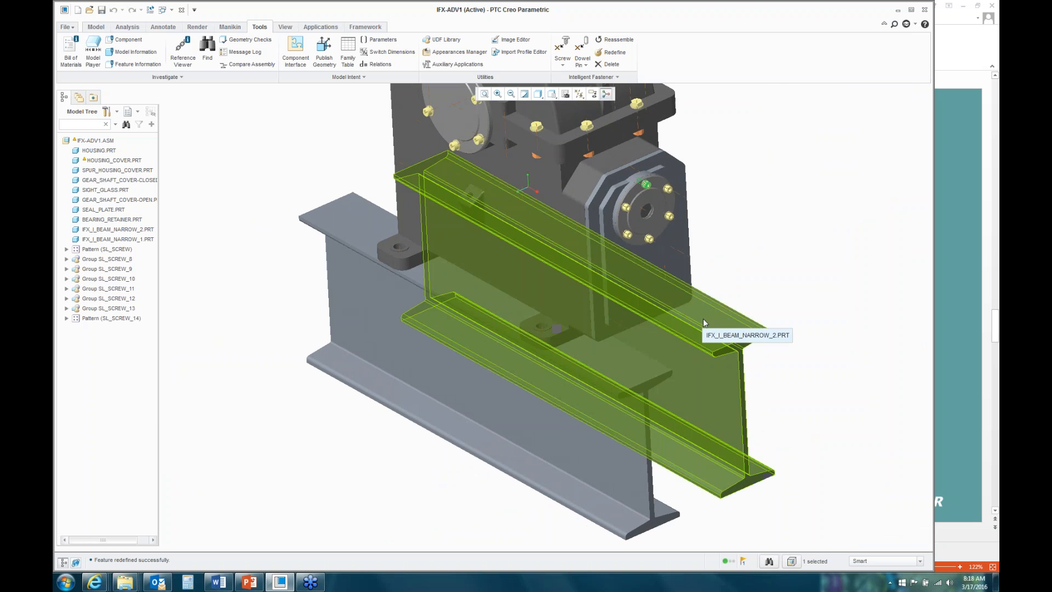
{"action": "scroll", "coordinate": [702, 318], "scroll_direction": "up", "scroll_amount": 3}
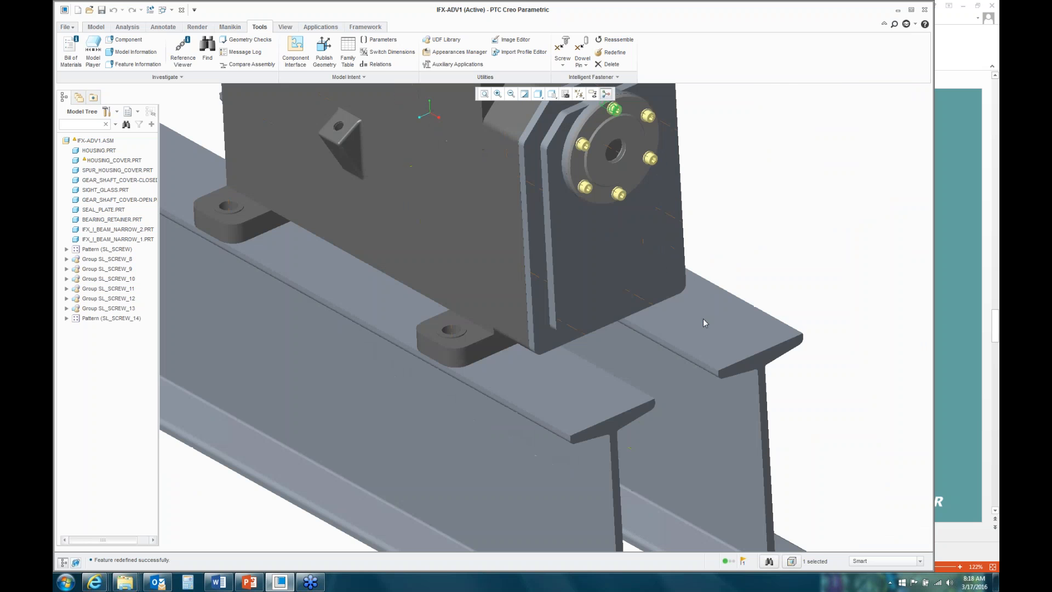
Step: Position a screw on the foot hole's axis, head on the boss face, thread on the I-beam flange side
{"action": "left_click", "coordinate": [564, 47]}
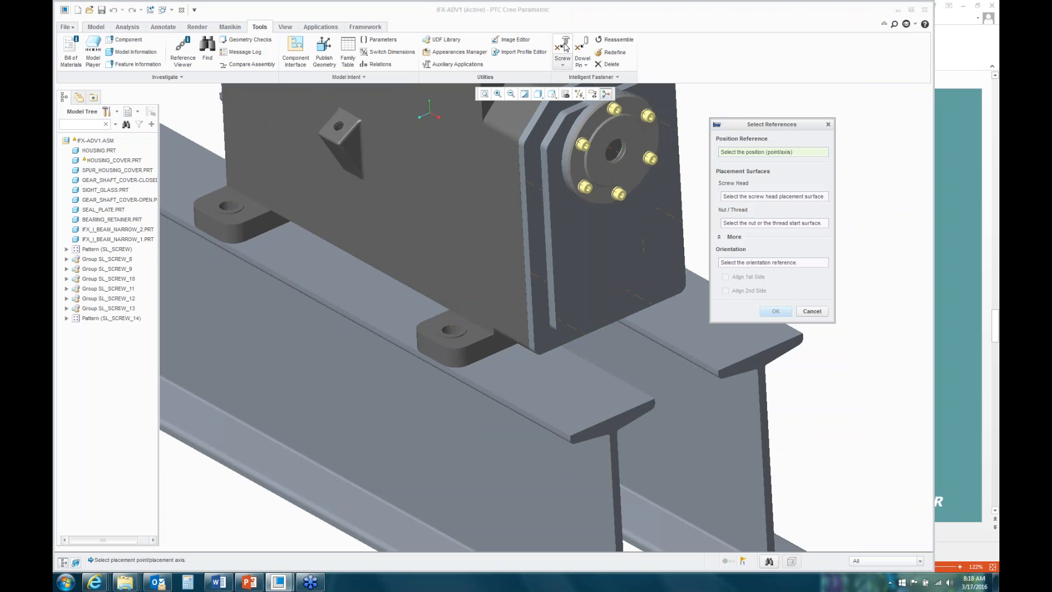
{"action": "scroll", "coordinate": [495, 232], "scroll_direction": "up", "scroll_amount": 3}
{"action": "left_click", "coordinate": [408, 432]}
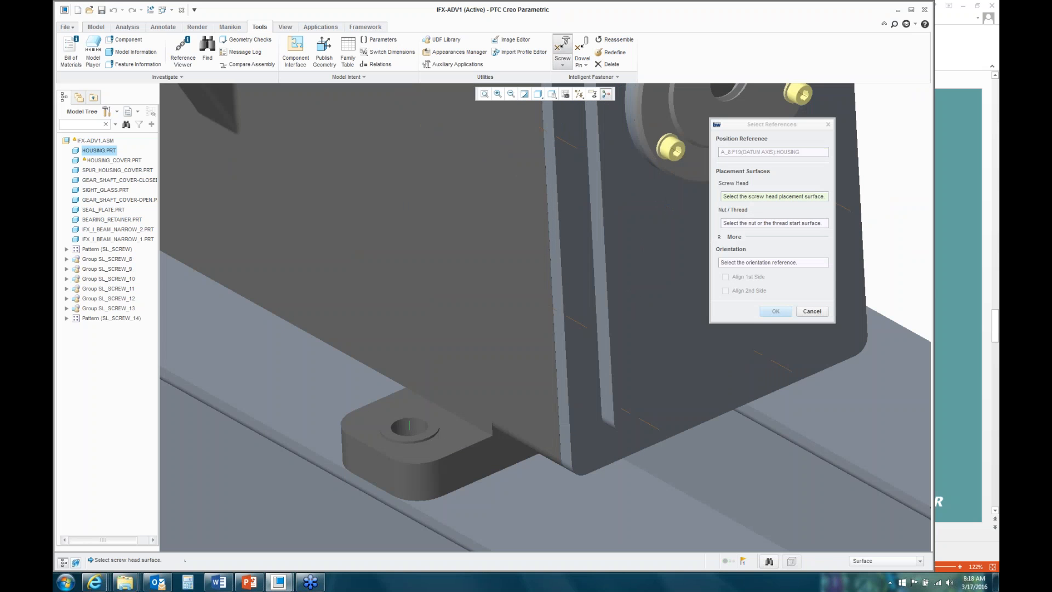
{"action": "left_click", "coordinate": [433, 430]}
{"action": "scroll", "coordinate": [433, 350], "scroll_direction": "down", "scroll_amount": 3}
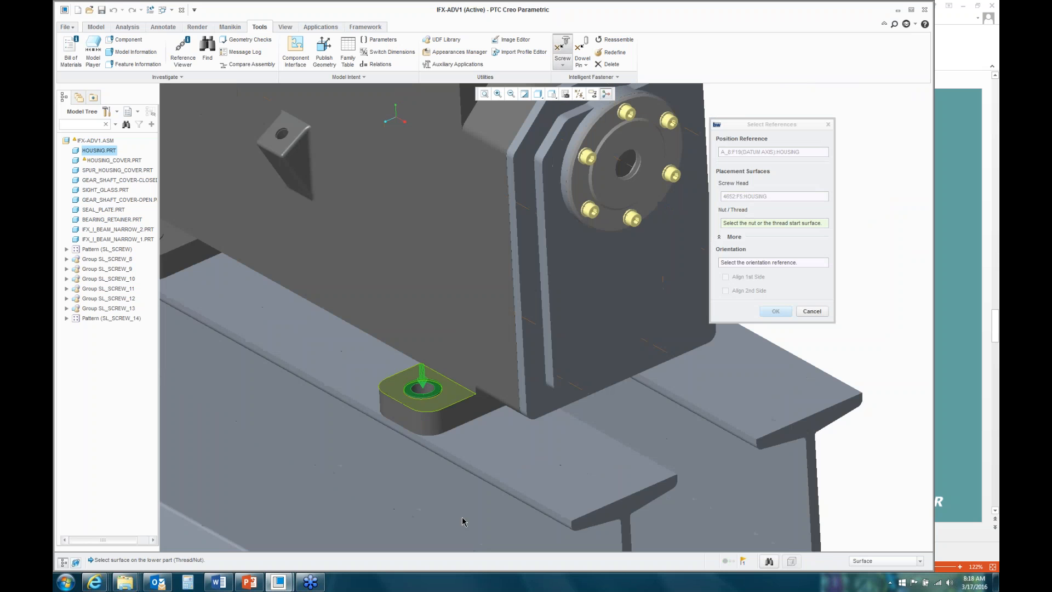
{"action": "right_click", "coordinate": [467, 448]}
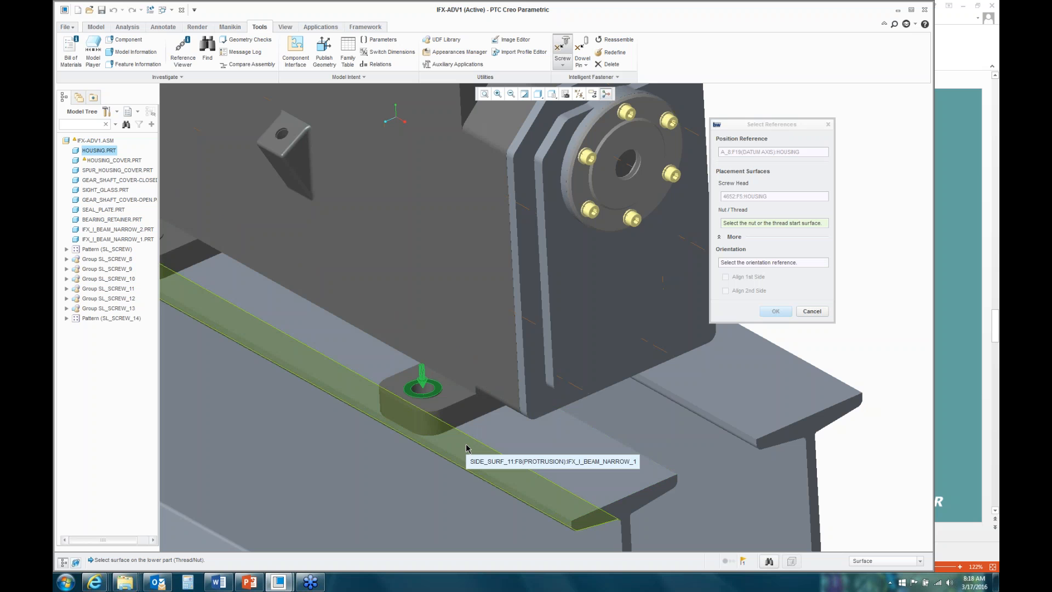
{"action": "left_click", "coordinate": [467, 448]}
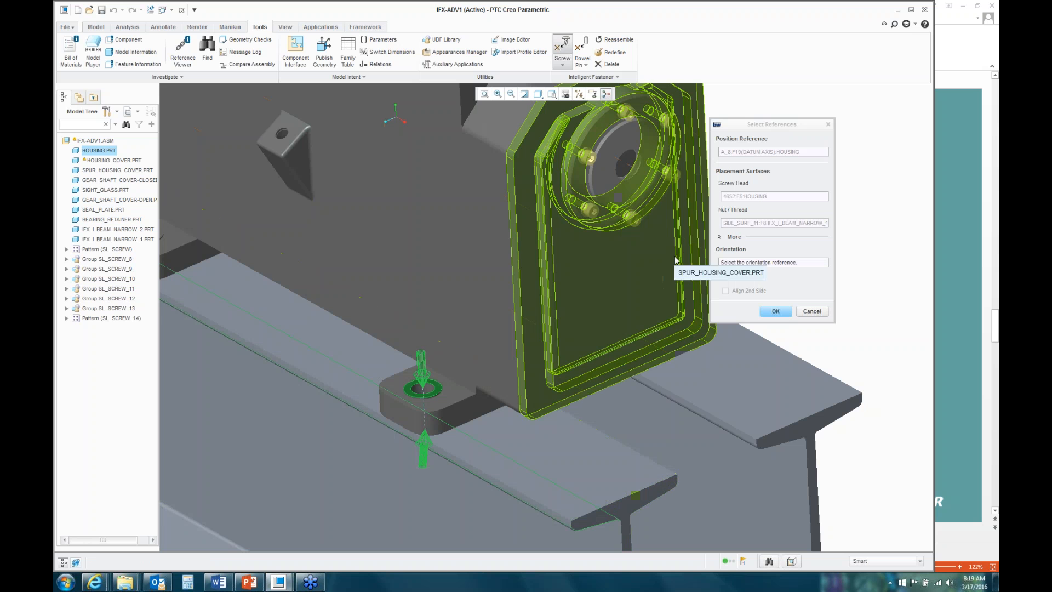
Step: Orient the screw by the boss top face and confirm the placement references
{"action": "left_click", "coordinate": [732, 263]}
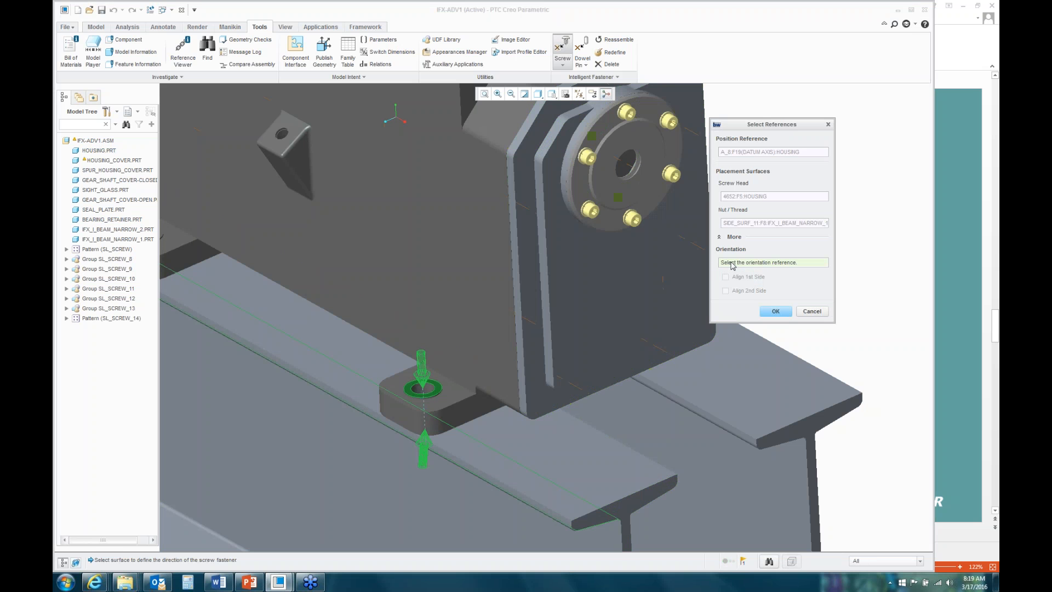
{"action": "scroll", "coordinate": [432, 398], "scroll_direction": "up", "scroll_amount": 3}
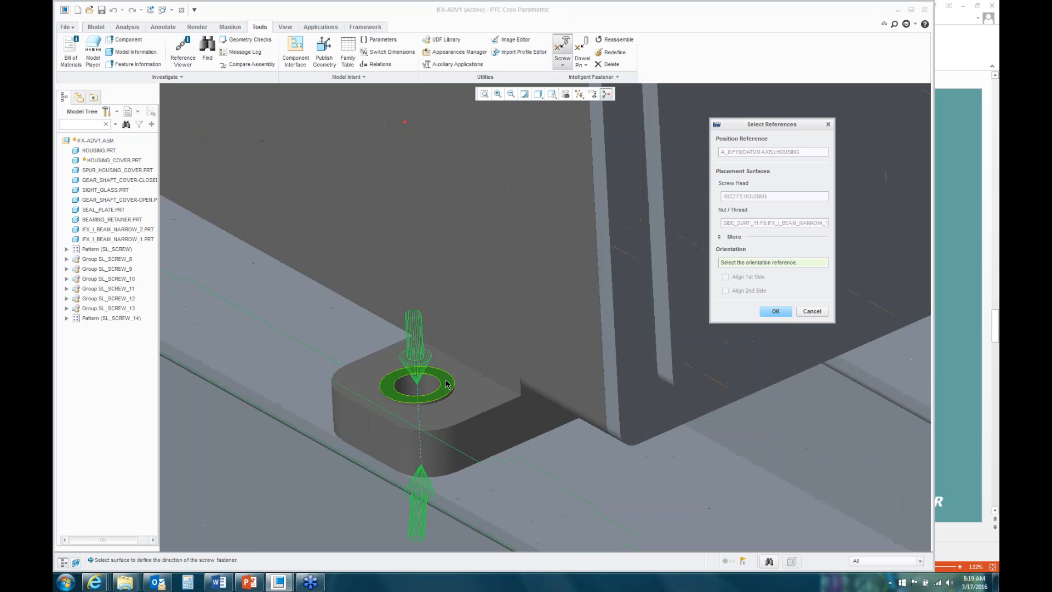
{"action": "left_click", "coordinate": [424, 397]}
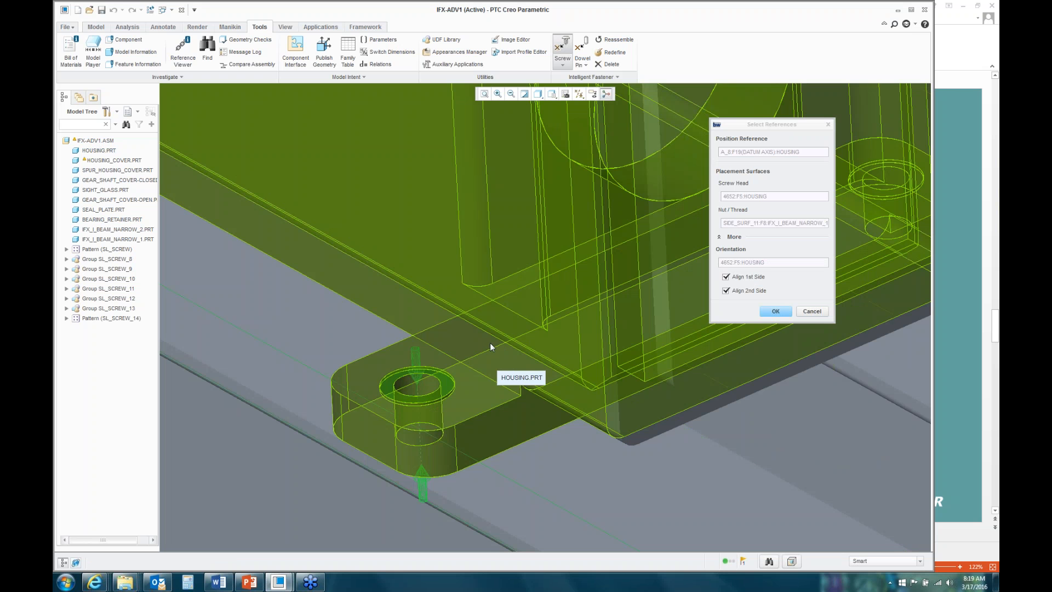
{"action": "left_click", "coordinate": [773, 313]}
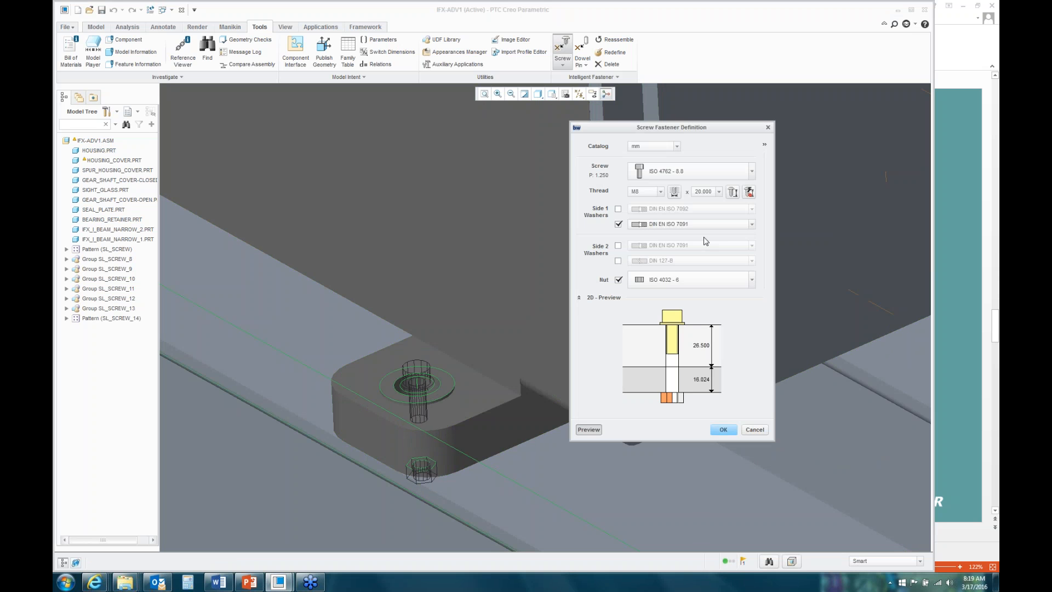
Step: Choose an ISO 4017 - 8.8 screw sized M20 x 40 from the hole, with a DIN 433-1 washer
{"action": "left_click", "coordinate": [752, 173]}
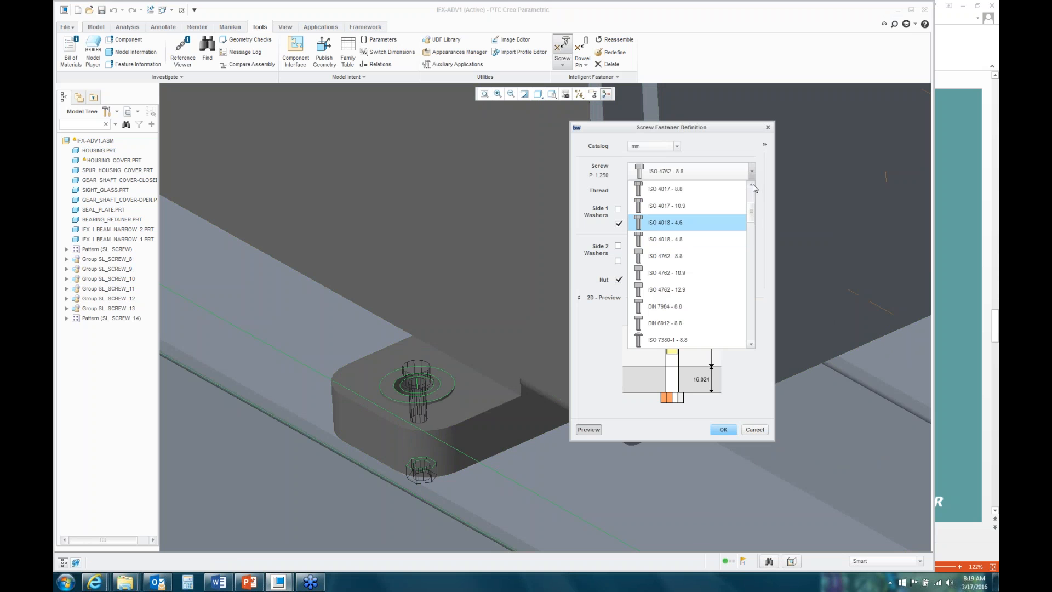
{"action": "left_click", "coordinate": [660, 198]}
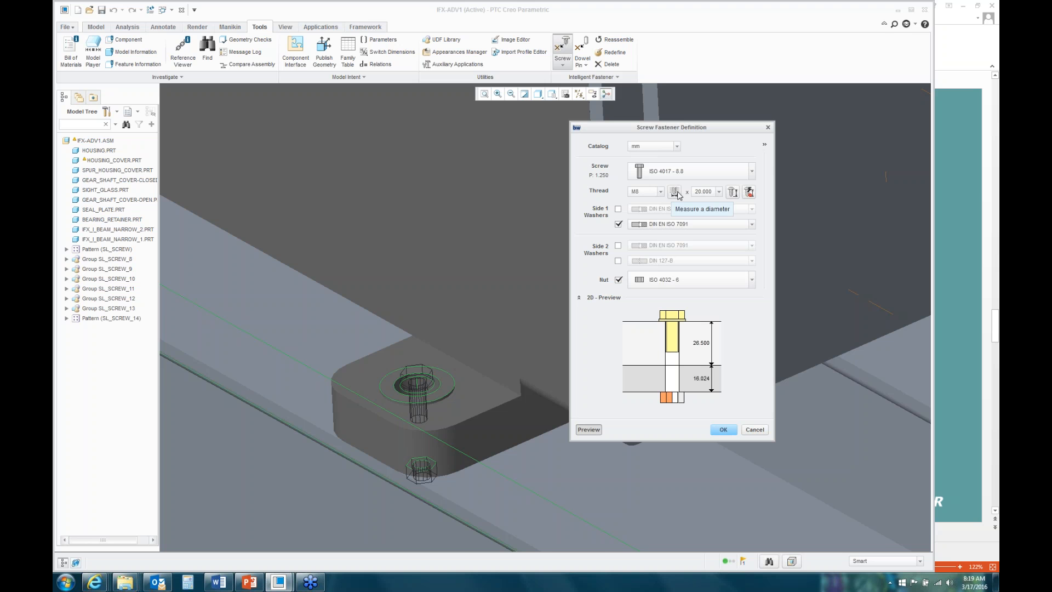
{"action": "left_click", "coordinate": [674, 191]}
{"action": "scroll", "coordinate": [364, 414], "scroll_direction": "down", "scroll_amount": 3}
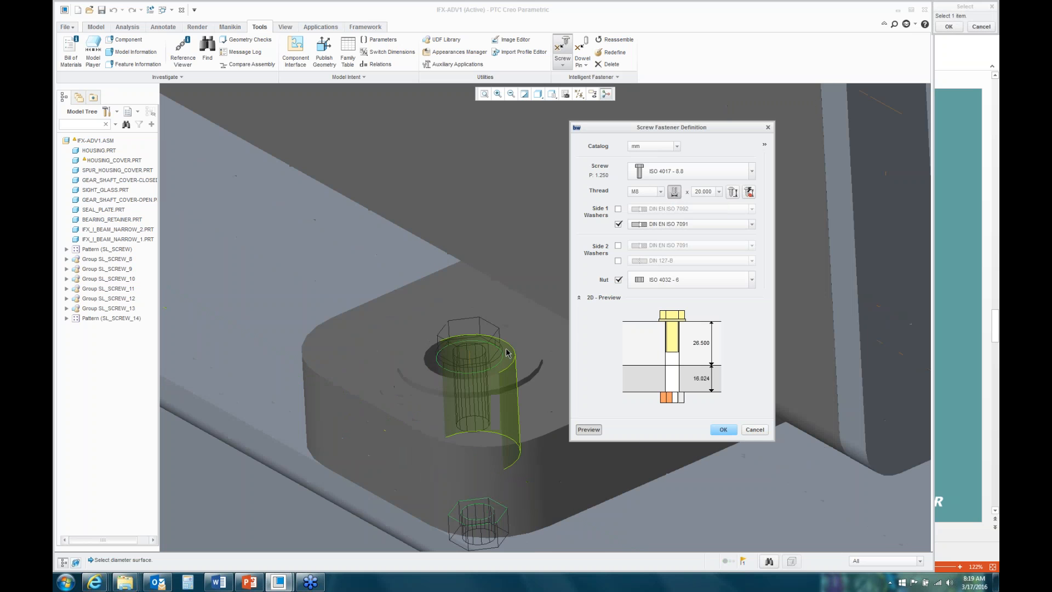
{"action": "left_click", "coordinate": [507, 353]}
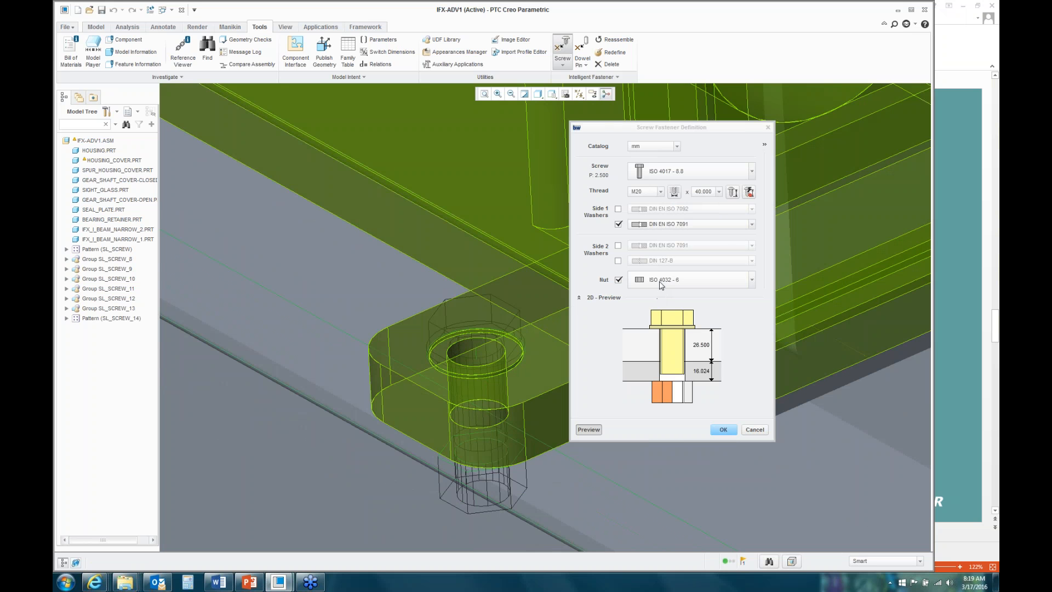
{"action": "left_click", "coordinate": [752, 225]}
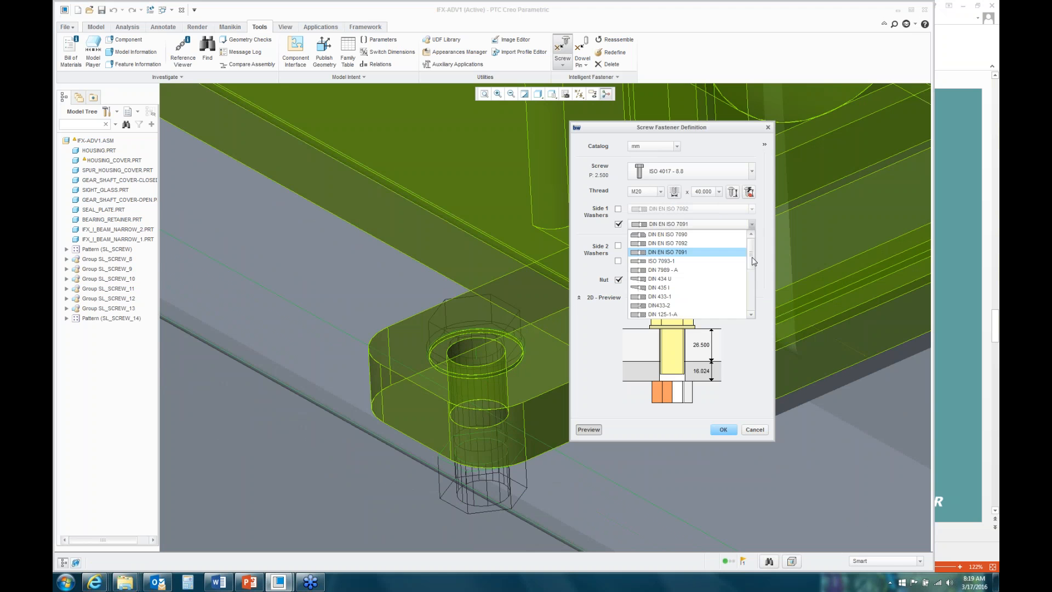
{"action": "scroll", "coordinate": [752, 260], "scroll_direction": "down", "scroll_amount": 2}
{"action": "left_click", "coordinate": [679, 279]}
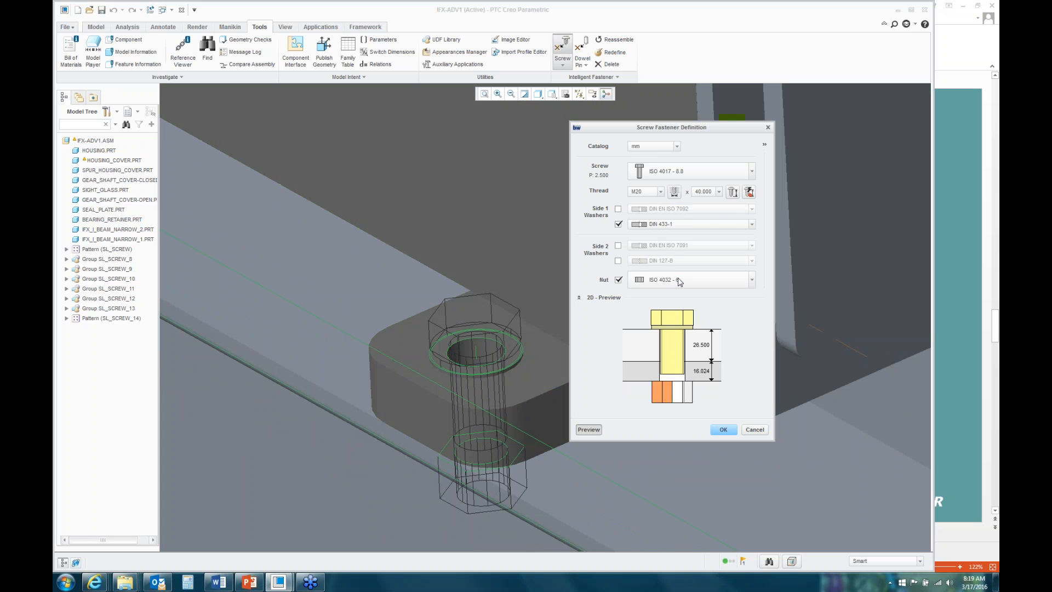
Step: Add a DIN 435 I second washer and DIN 6923 - 10 nut, auto-set length to 80, and accept
{"action": "left_click", "coordinate": [619, 246]}
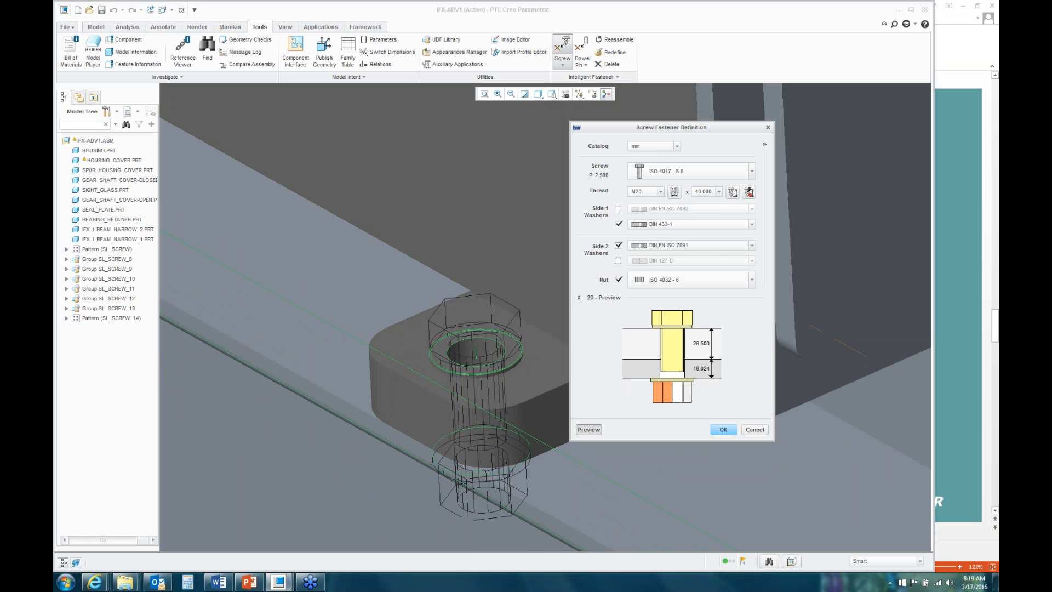
{"action": "left_click", "coordinate": [753, 245]}
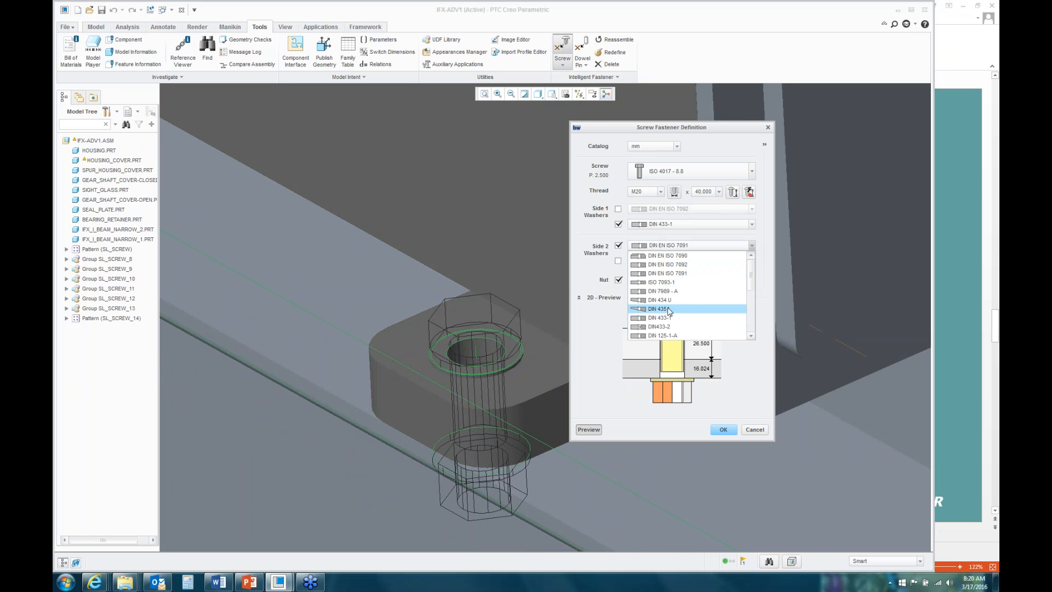
{"action": "left_click", "coordinate": [655, 309]}
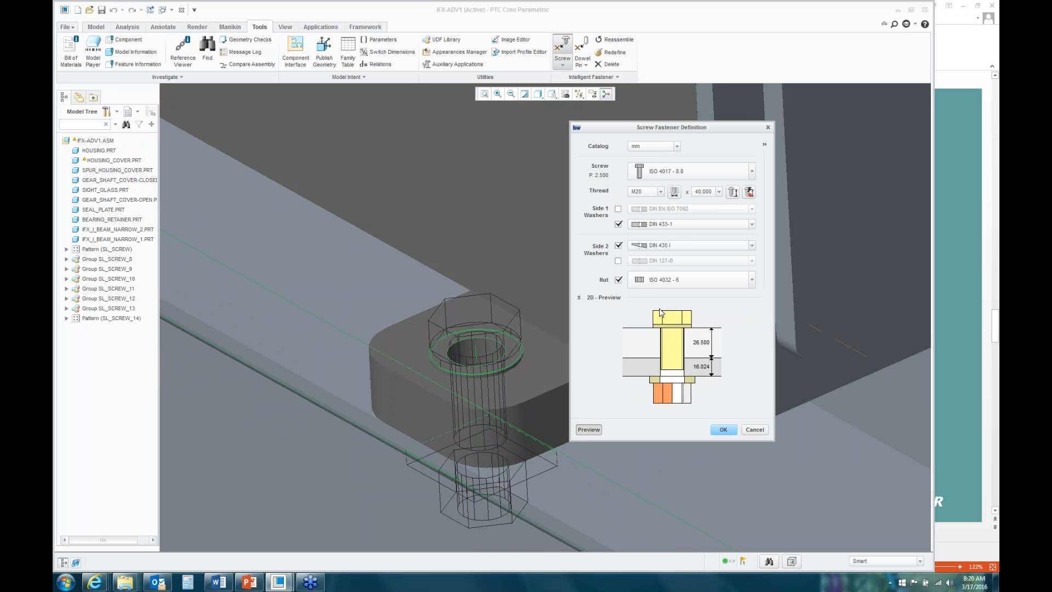
{"action": "left_click", "coordinate": [754, 280]}
{"action": "left_click_drag", "start_coordinate": [748, 311], "coordinate": [746, 415]}
{"action": "left_click", "coordinate": [665, 433]}
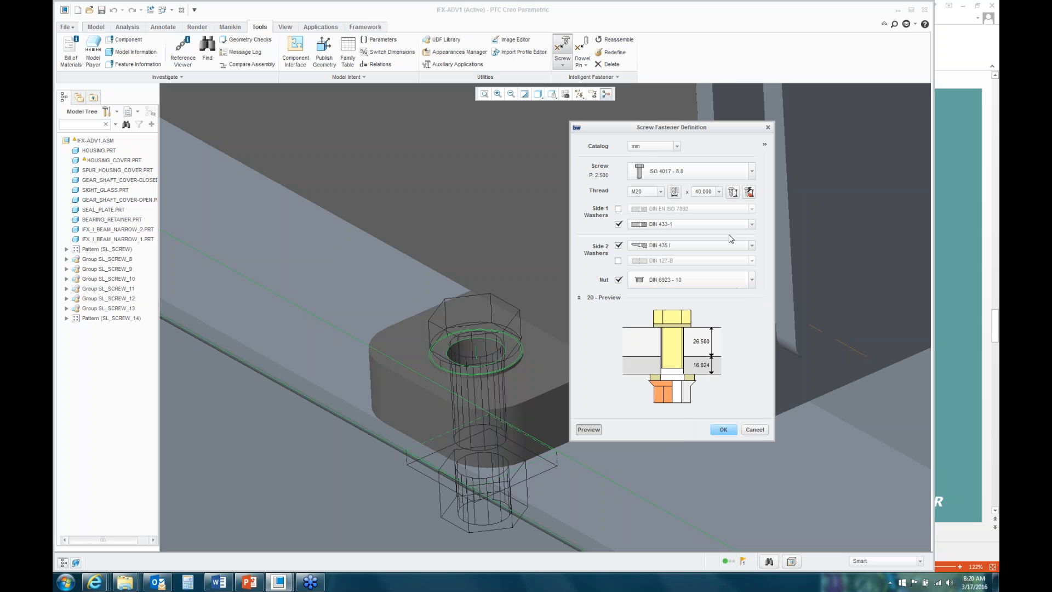
{"action": "left_click", "coordinate": [733, 192]}
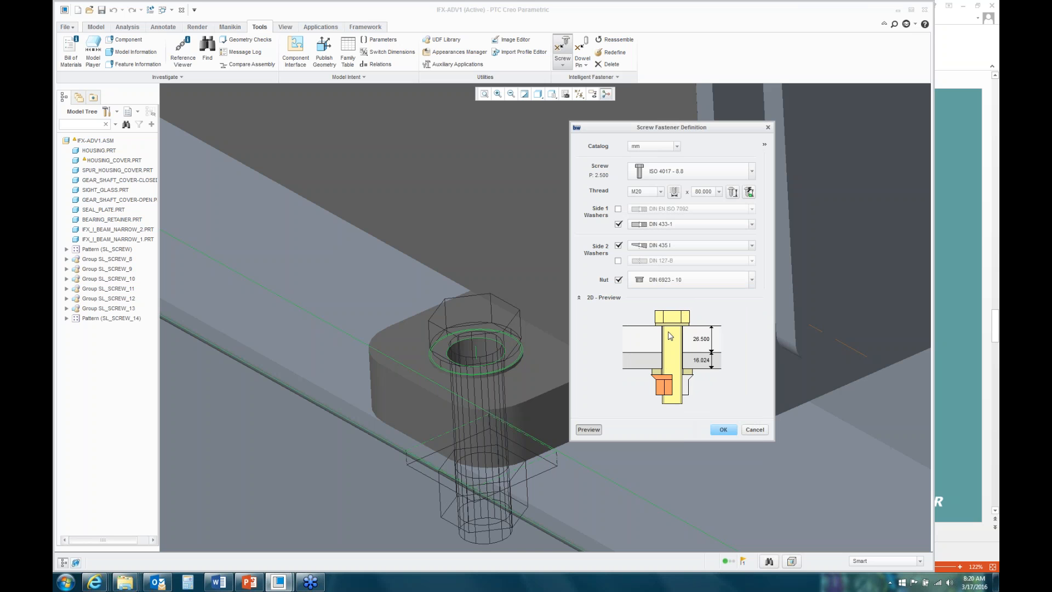
{"action": "left_click", "coordinate": [723, 430]}
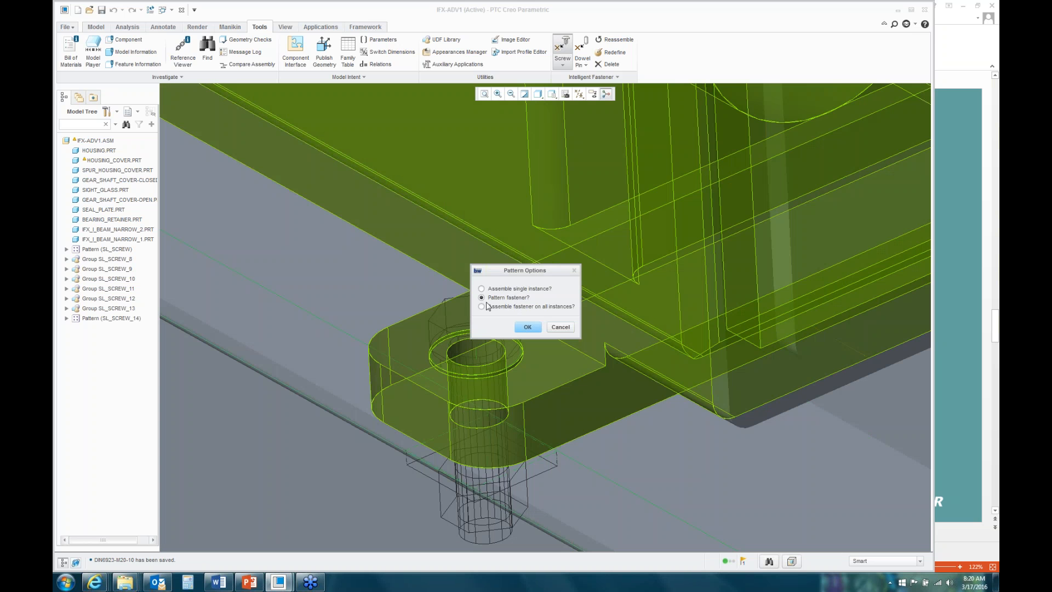
Step: Assemble the foot screw on all four mounting-hole instances, creating SL_SCREW_20 to SL_SCREW_23
{"action": "scroll", "coordinate": [403, 372], "scroll_direction": "up", "scroll_amount": 1}
{"action": "middle_click_drag", "start_coordinate": [403, 370], "coordinate": [550, 380]}
{"action": "scroll", "coordinate": [674, 316], "scroll_direction": "down", "scroll_amount": 3}
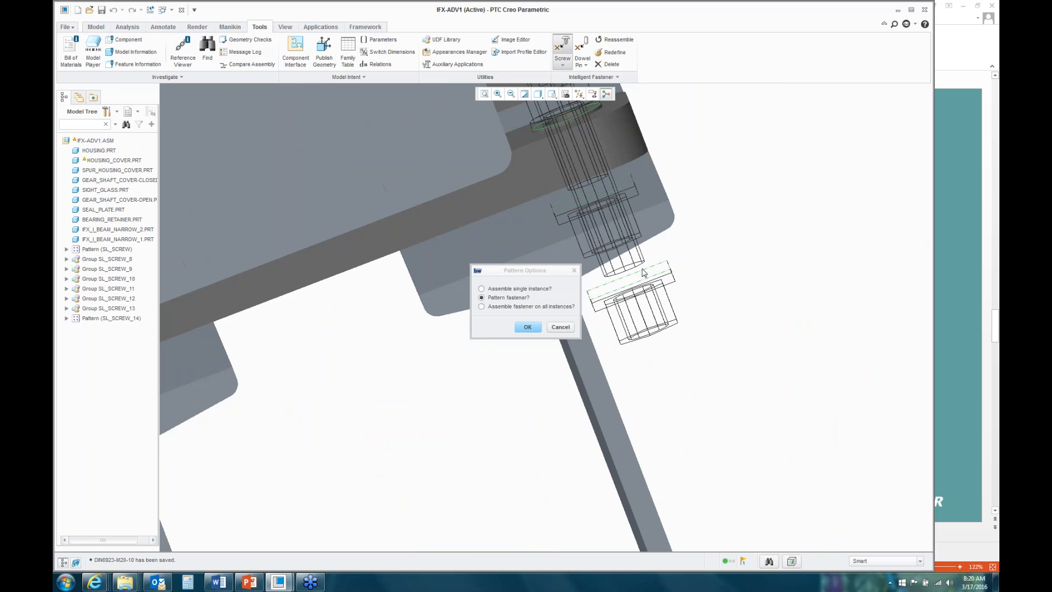
{"action": "scroll", "coordinate": [687, 313], "scroll_direction": "up", "scroll_amount": 3}
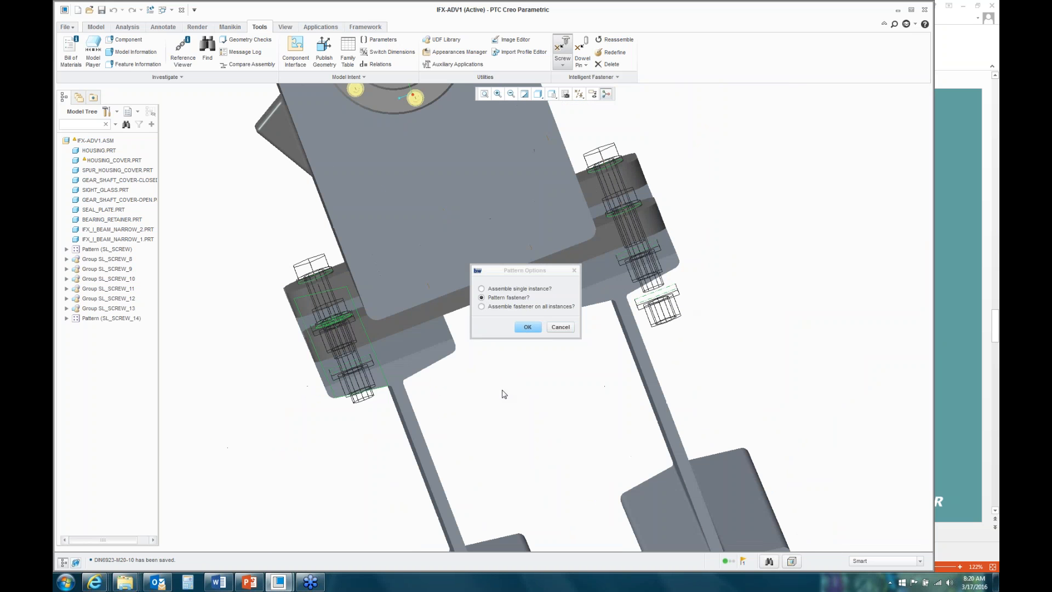
{"action": "middle_click_drag", "start_coordinate": [301, 307], "coordinate": [419, 370]}
{"action": "left_click_drag", "start_coordinate": [541, 277], "coordinate": [758, 152]}
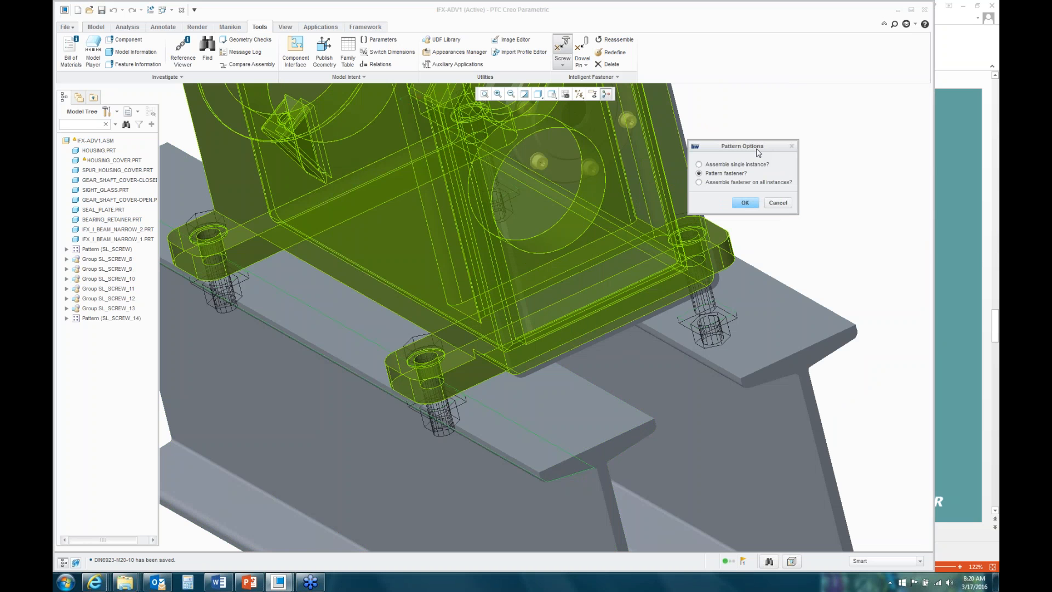
{"action": "left_click", "coordinate": [700, 183]}
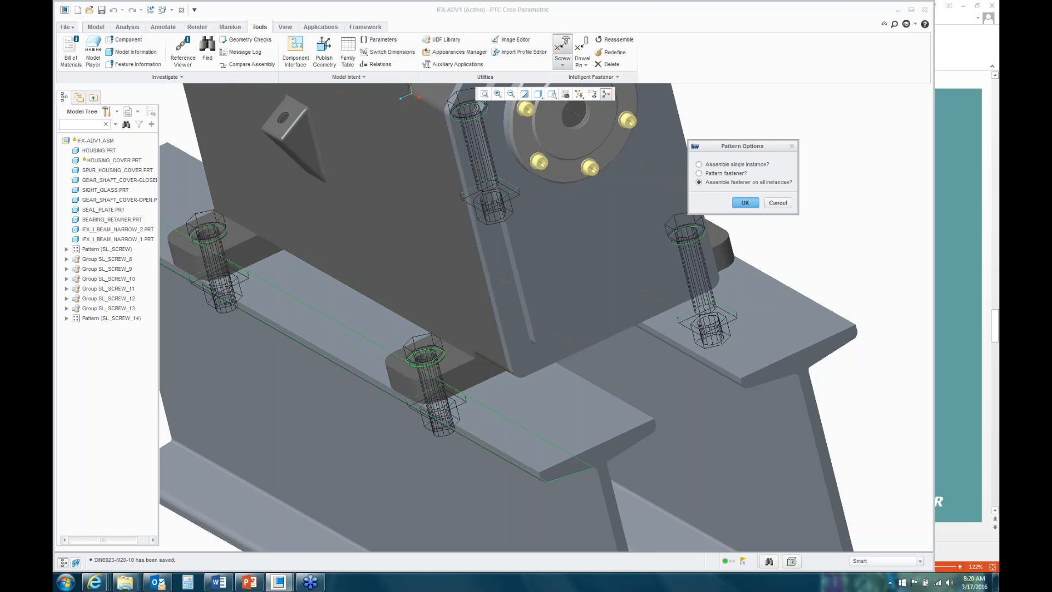
{"action": "left_click", "coordinate": [746, 204]}
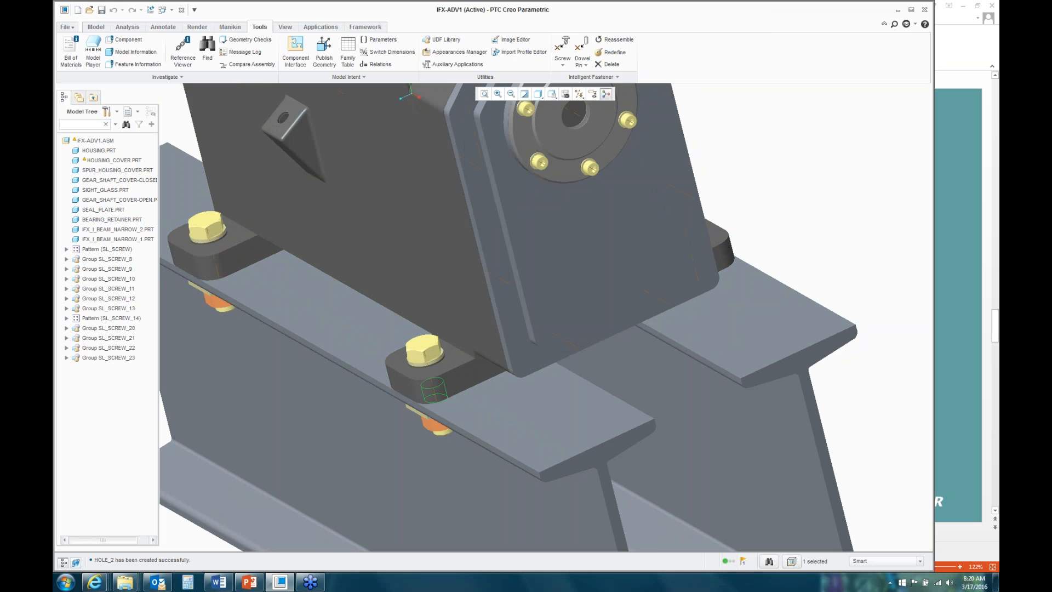
{"action": "middle_click_drag", "start_coordinate": [697, 280], "coordinate": [671, 273]}
{"action": "scroll", "coordinate": [297, 326], "scroll_direction": "up", "scroll_amount": 5}
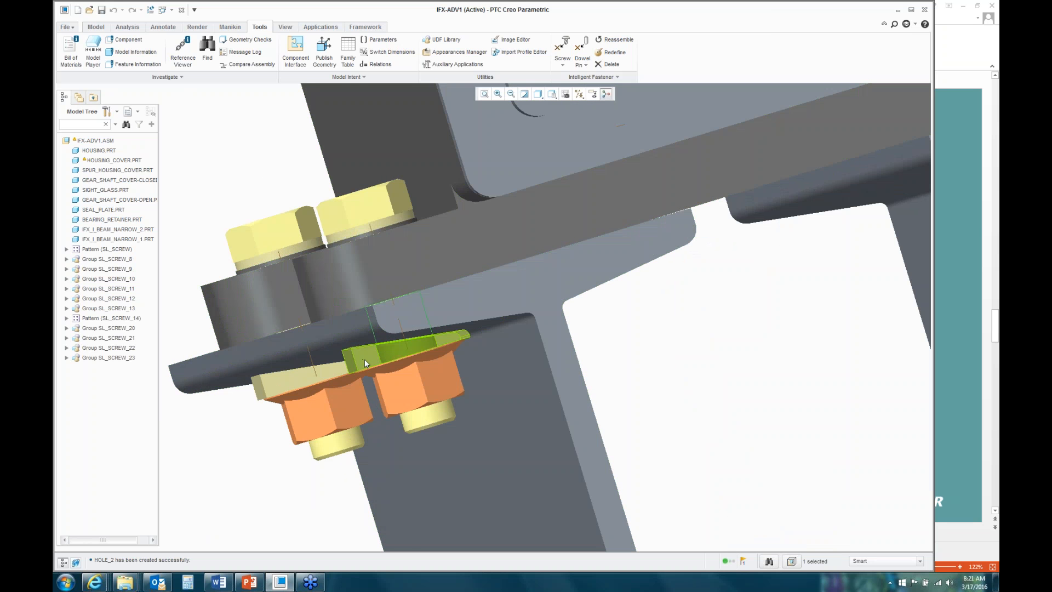
Step: Zoom to the round gear-shaft cover and start the Dowel Pin fastener tool
{"action": "scroll", "coordinate": [364, 360], "scroll_direction": "down", "scroll_amount": 5}
{"action": "scroll", "coordinate": [500, 323], "scroll_direction": "up", "scroll_amount": 8}
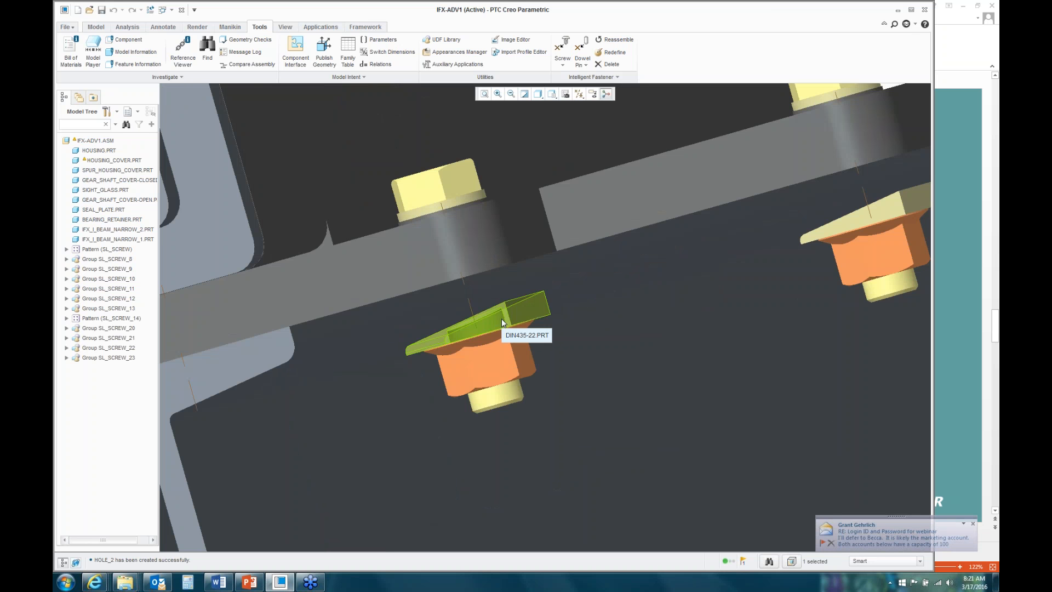
{"action": "scroll", "coordinate": [466, 377], "scroll_direction": "up", "scroll_amount": 6}
{"action": "middle_click_drag", "start_coordinate": [496, 364], "coordinate": [577, 367]}
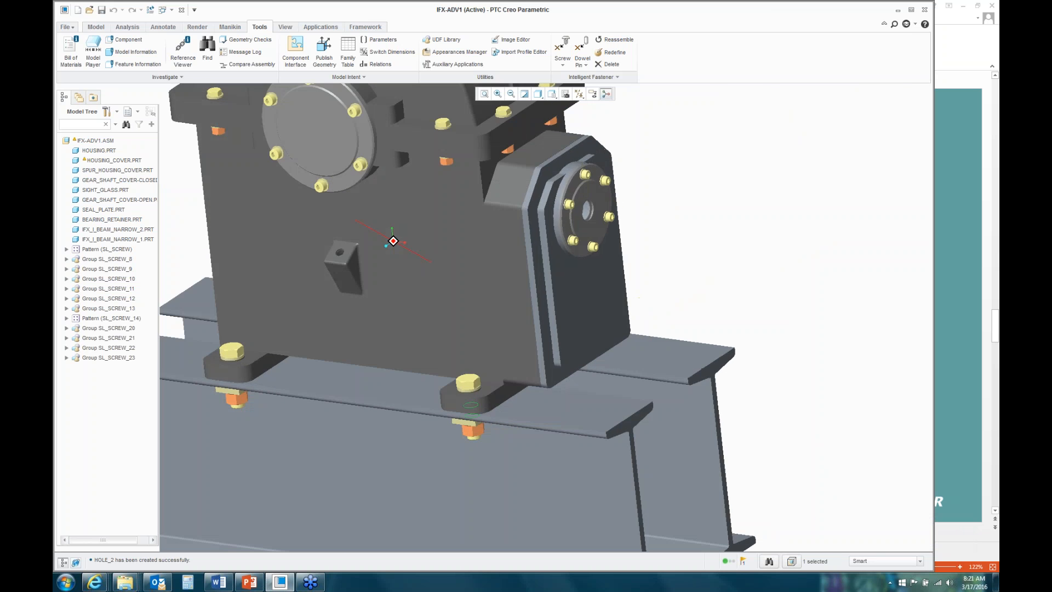
{"action": "scroll", "coordinate": [577, 367], "scroll_direction": "up", "scroll_amount": 5}
{"action": "scroll", "coordinate": [445, 261], "scroll_direction": "down", "scroll_amount": 2}
{"action": "scroll", "coordinate": [359, 223], "scroll_direction": "down", "scroll_amount": 6}
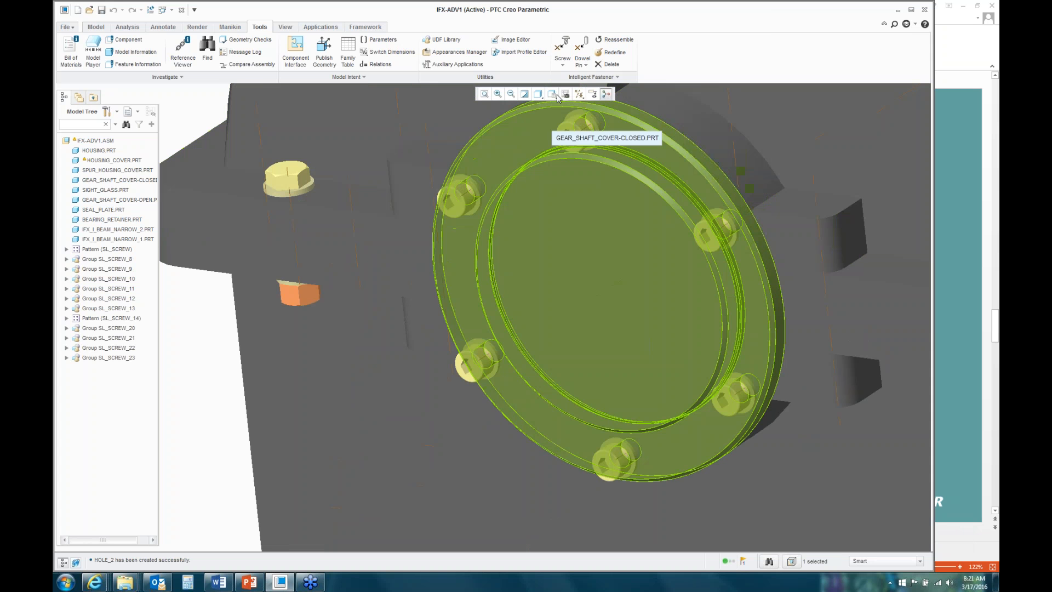
{"action": "left_click", "coordinate": [582, 50]}
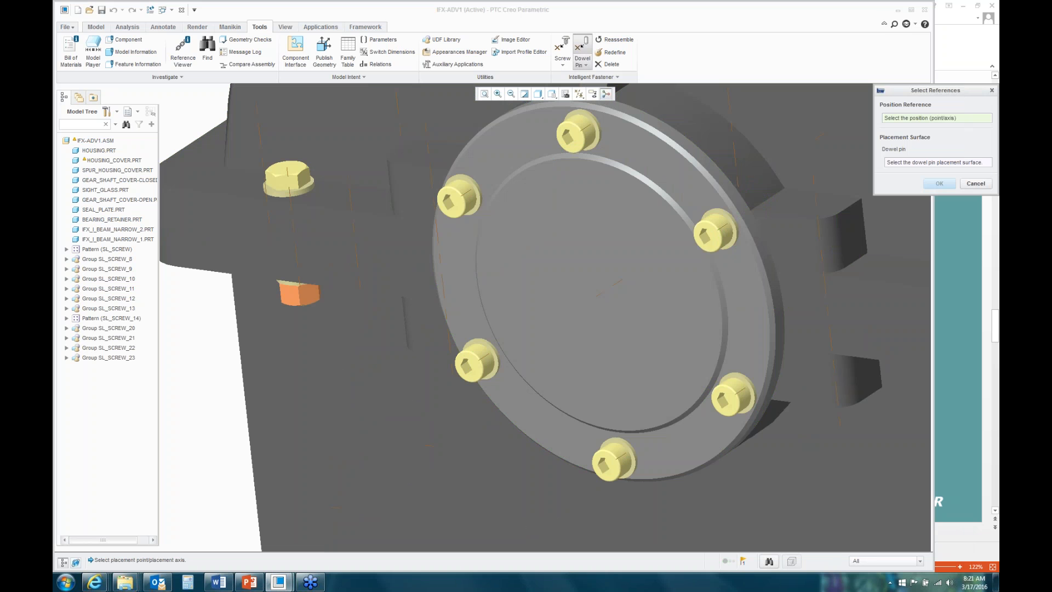
Step: Set datum axis AA_22 as the pin position and the HOUSING surface as placement, then confirm
{"action": "left_click", "coordinate": [353, 198]}
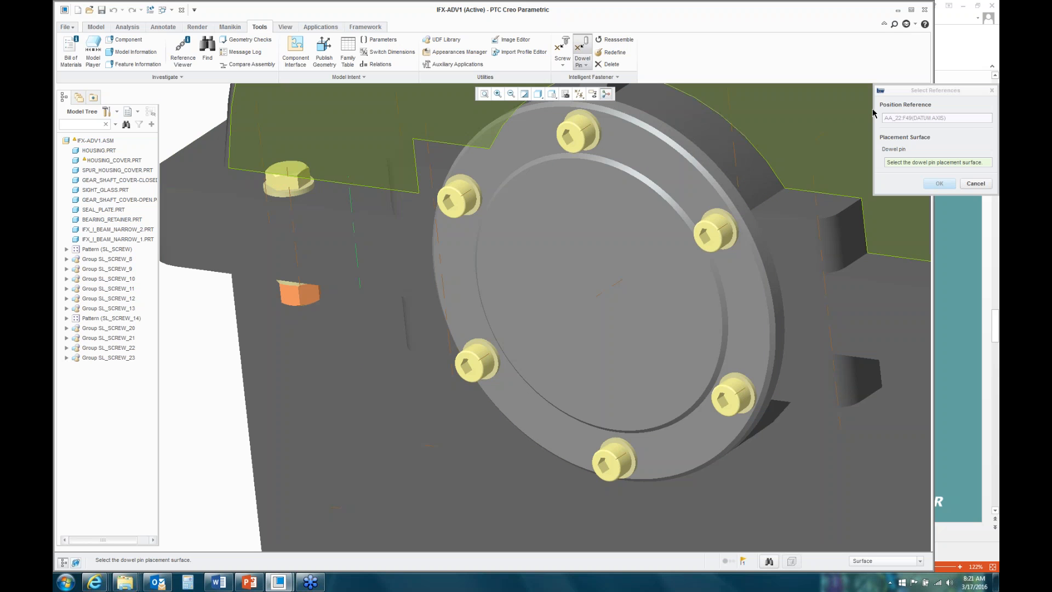
{"action": "left_click_drag", "start_coordinate": [902, 89], "coordinate": [673, 148]}
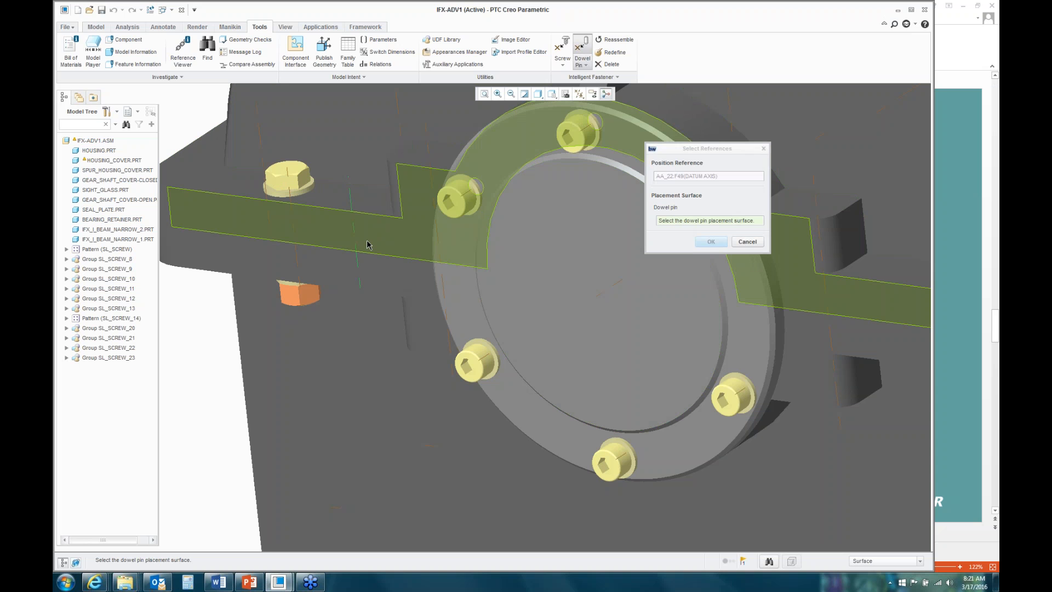
{"action": "right_click", "coordinate": [368, 245]}
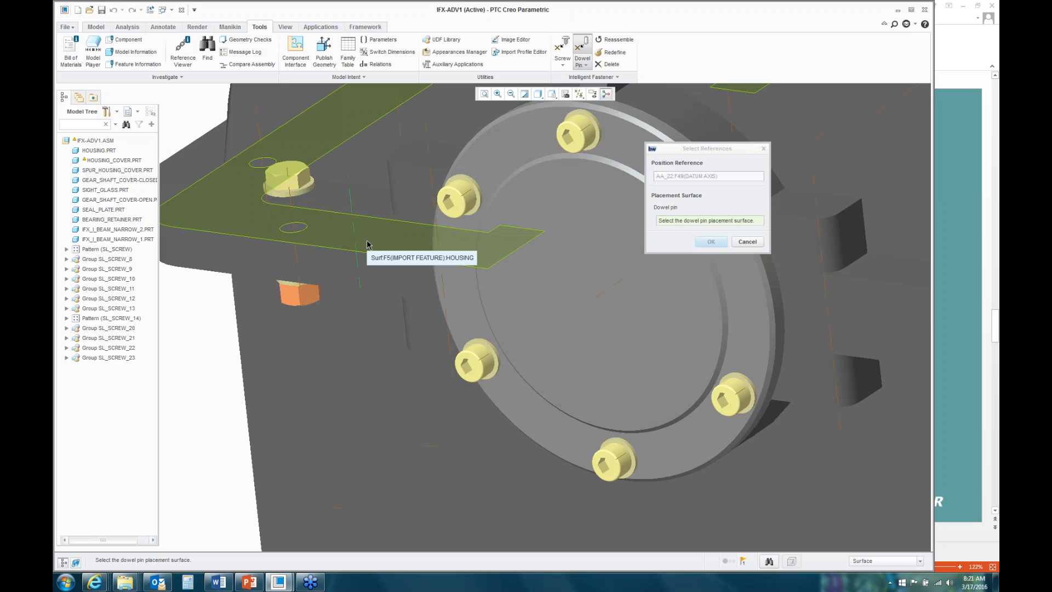
{"action": "left_click", "coordinate": [368, 244]}
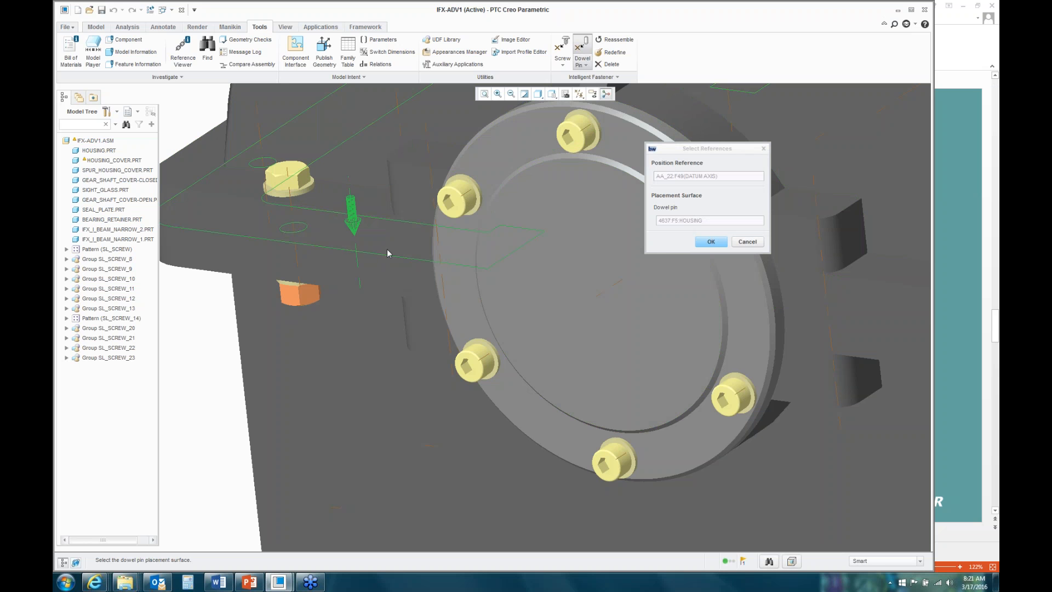
{"action": "left_click", "coordinate": [702, 242]}
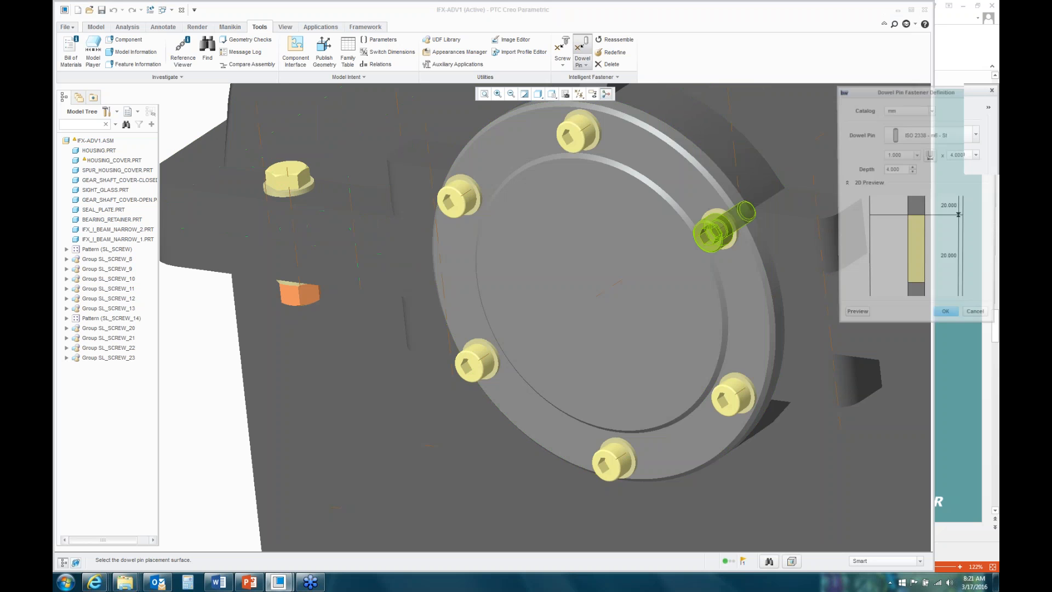
Step: Give the ISO 2338 dowel pin diameter 8.000 and length 20.000, previewing it in the housing
{"action": "left_click_drag", "start_coordinate": [899, 90], "coordinate": [597, 152]}
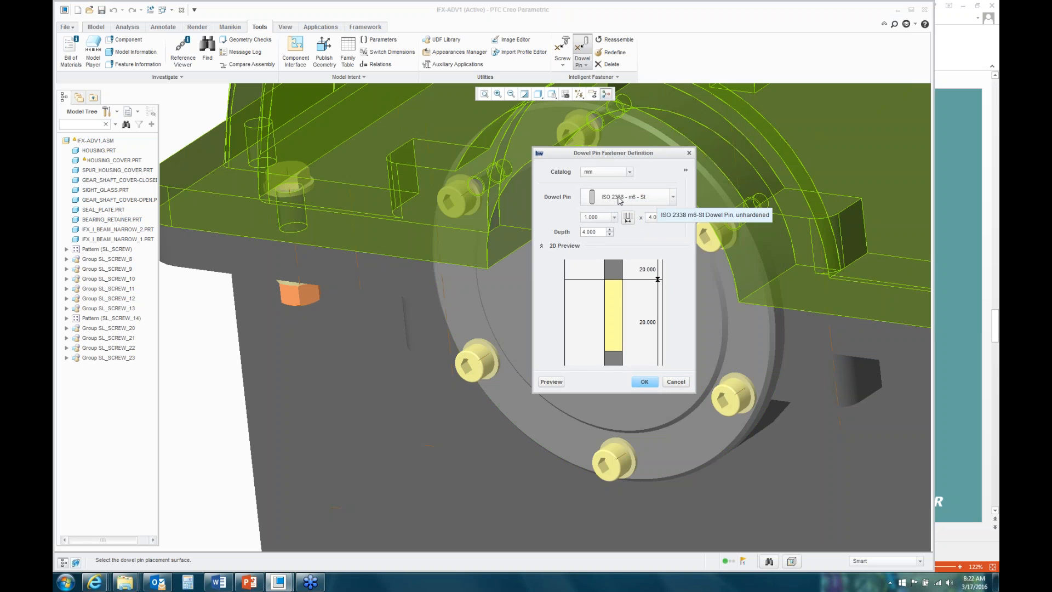
{"action": "left_click", "coordinate": [615, 217]}
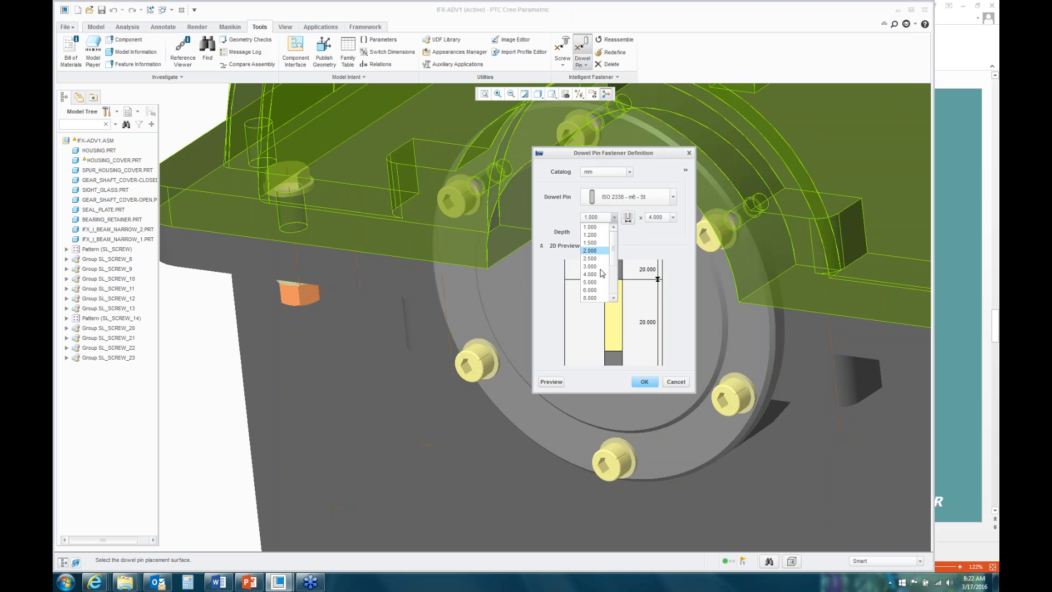
{"action": "left_click", "coordinate": [593, 297]}
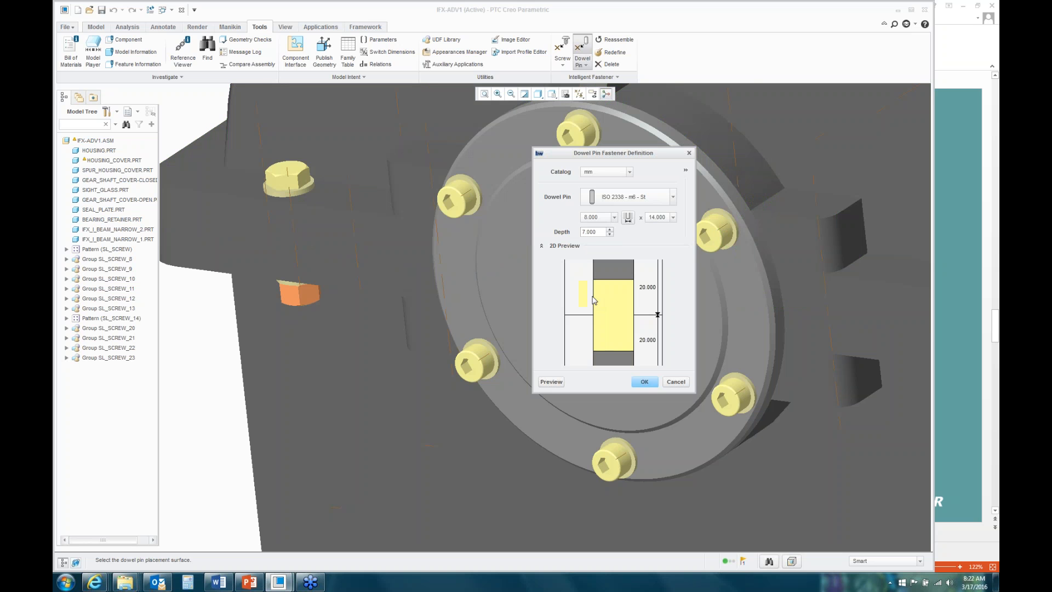
{"action": "left_click", "coordinate": [551, 382]}
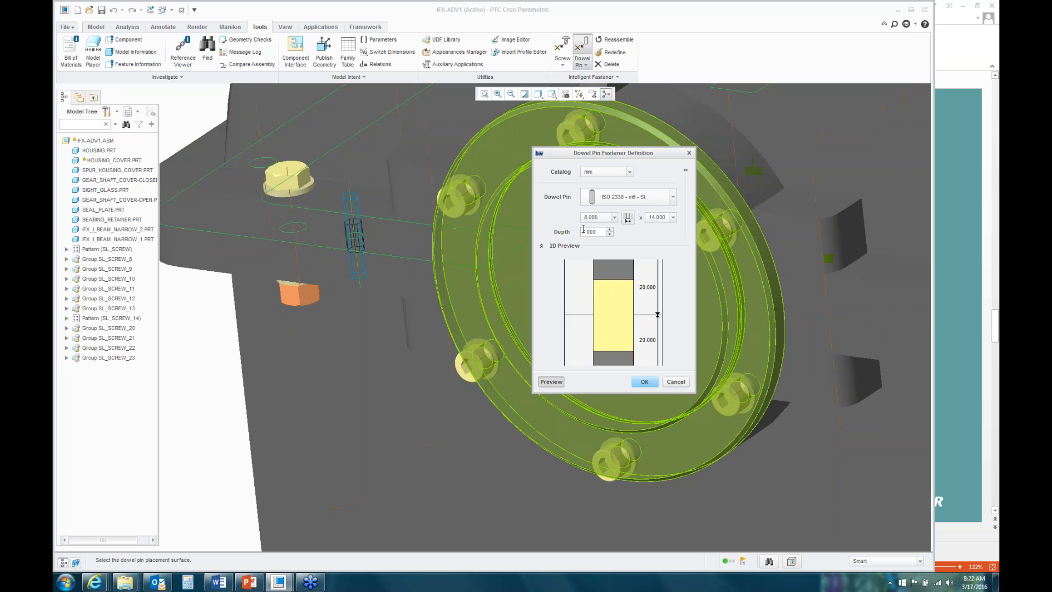
{"action": "left_click", "coordinate": [673, 218]}
{"action": "left_click", "coordinate": [662, 252]}
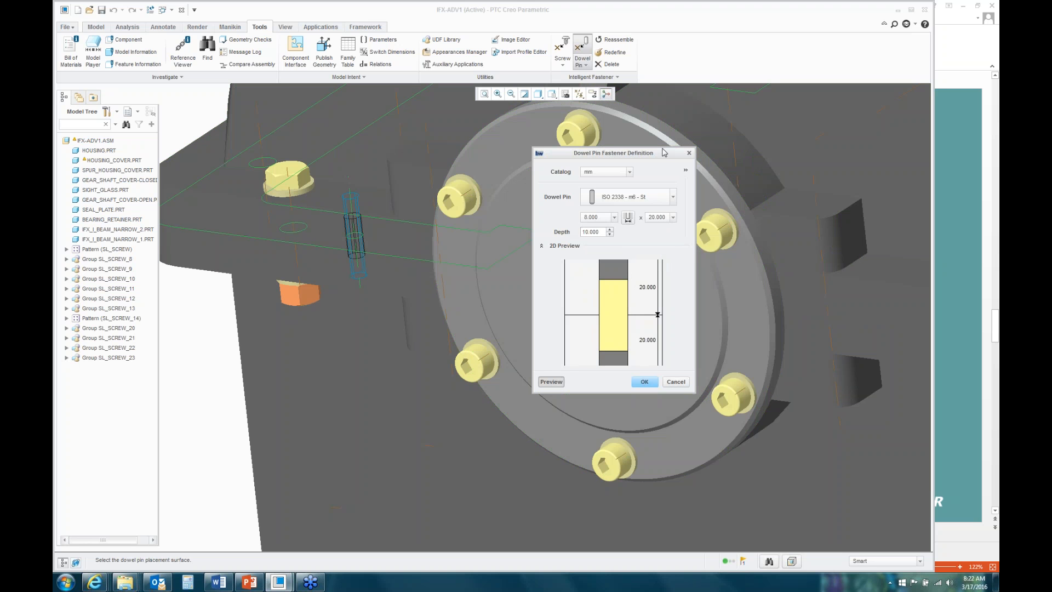
{"action": "left_click_drag", "start_coordinate": [660, 155], "coordinate": [588, 162]}
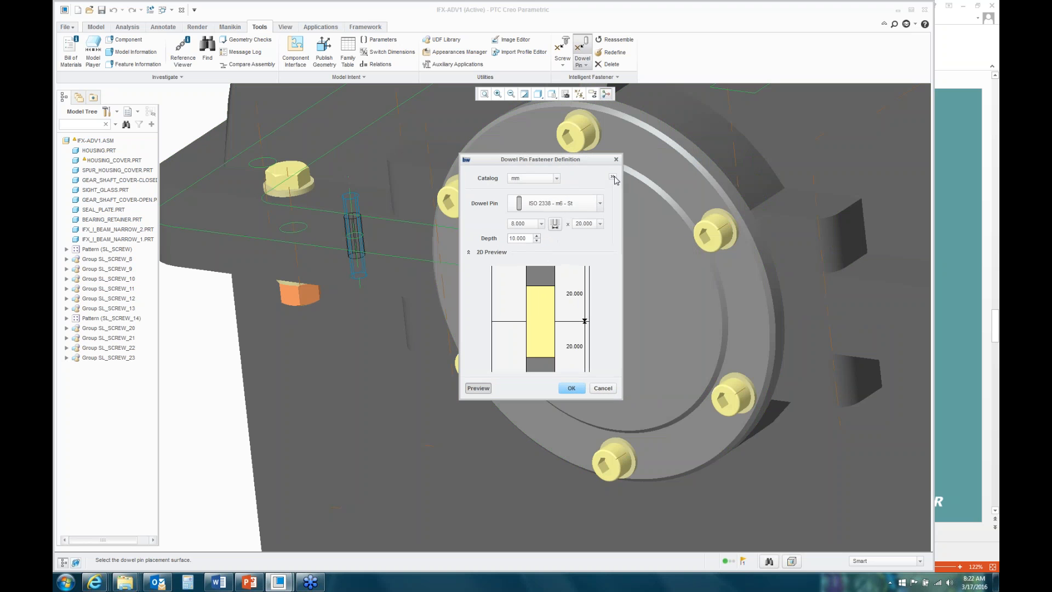
Step: Make the dowel pin's top bore a blind hole 10.5 deep
{"action": "left_click", "coordinate": [612, 177]}
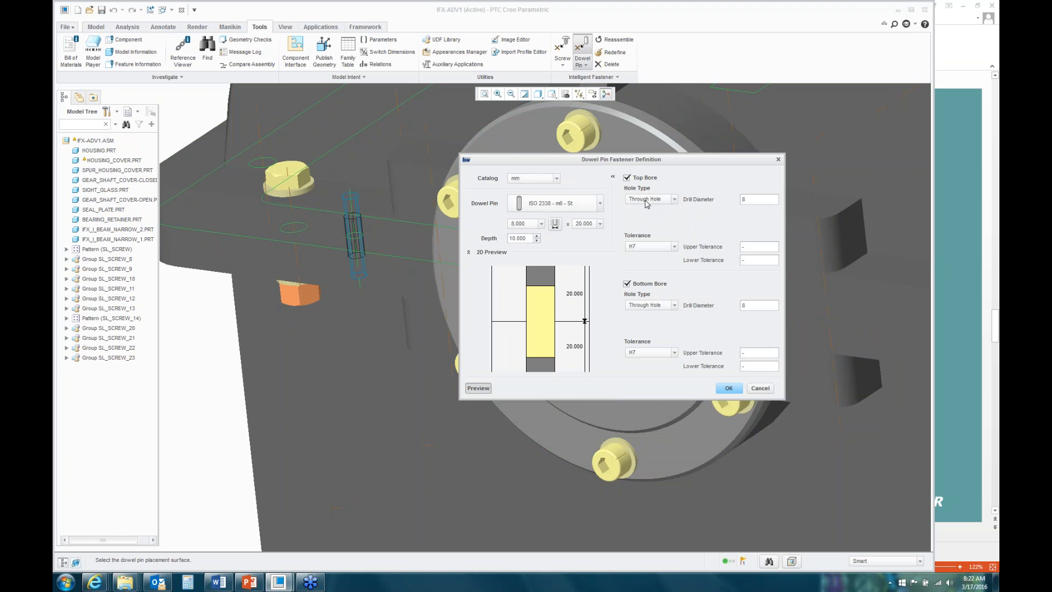
{"action": "left_click", "coordinate": [674, 199]}
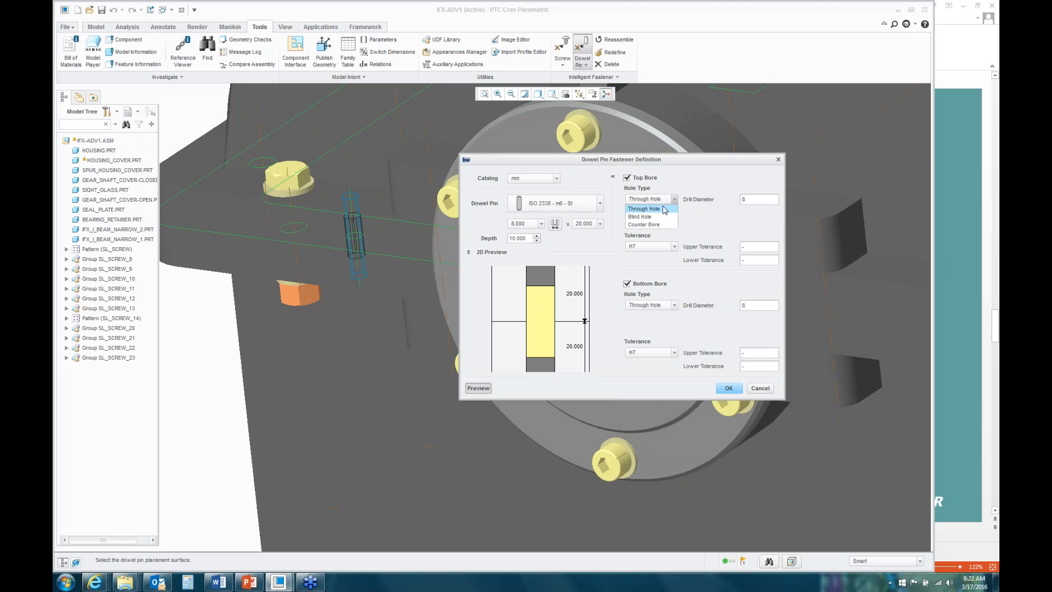
{"action": "left_click", "coordinate": [642, 217]}
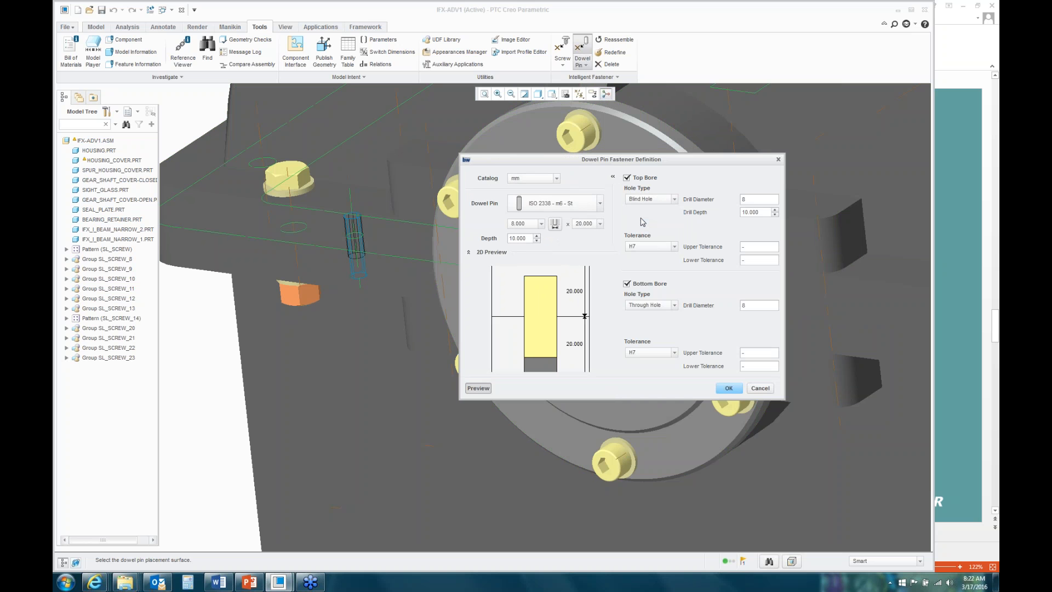
{"action": "double_click", "coordinate": [760, 213]}
{"action": "type", "text": "10.5"}
{"action": "key", "text": "Return"}
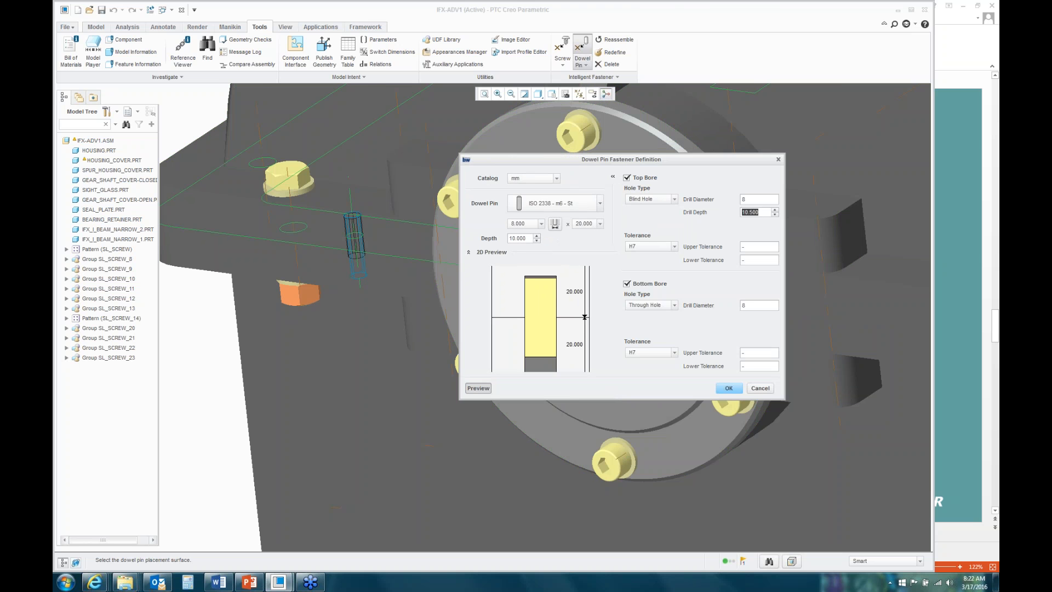
Step: Make the bottom bore a 10.5-deep blind hole, then finish and pattern the dowel pin
{"action": "left_click", "coordinate": [674, 306]}
{"action": "left_click", "coordinate": [640, 322]}
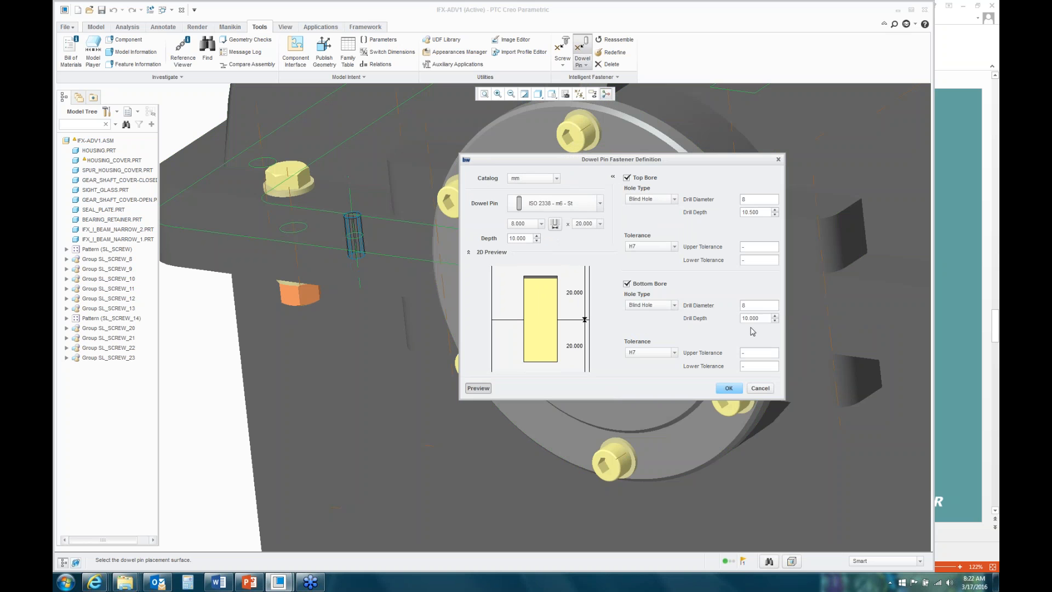
{"action": "double_click", "coordinate": [760, 318]}
{"action": "type", "text": "10.5"}
{"action": "key", "text": "Return"}
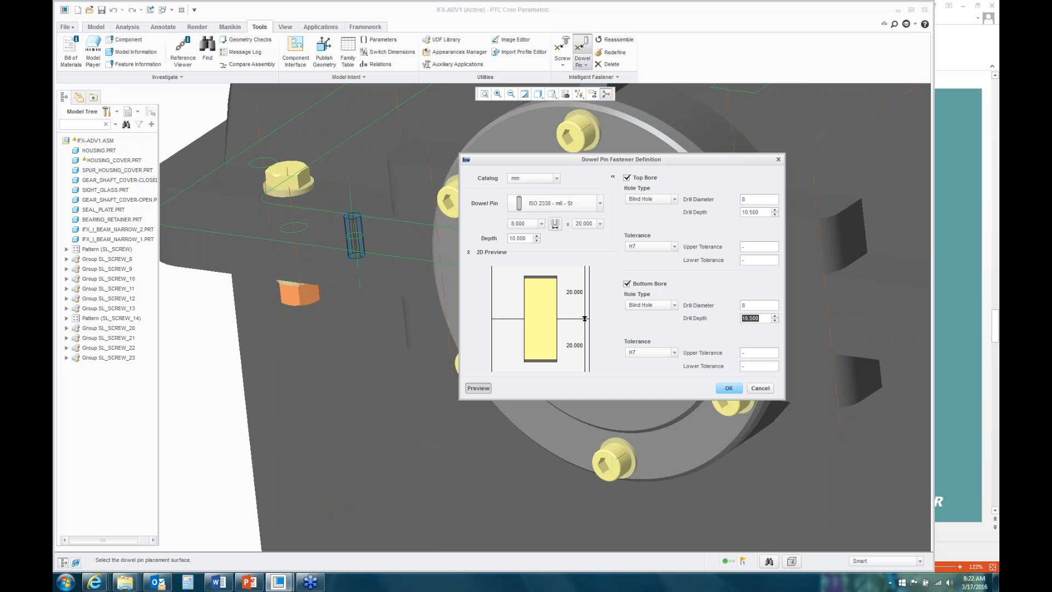
{"action": "left_click", "coordinate": [731, 390]}
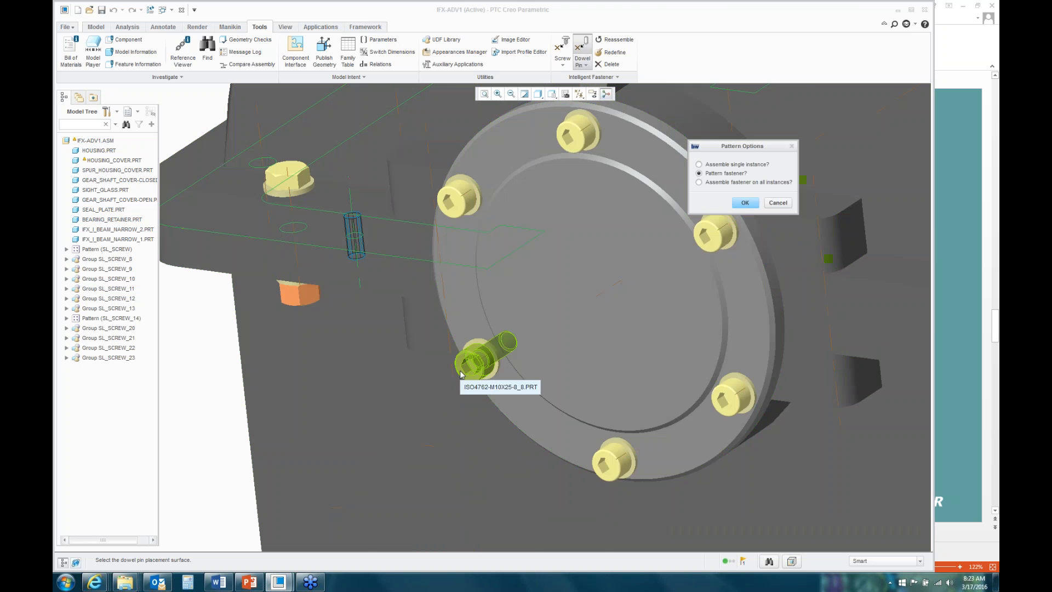
{"action": "scroll", "coordinate": [513, 344], "scroll_direction": "down", "scroll_amount": 5}
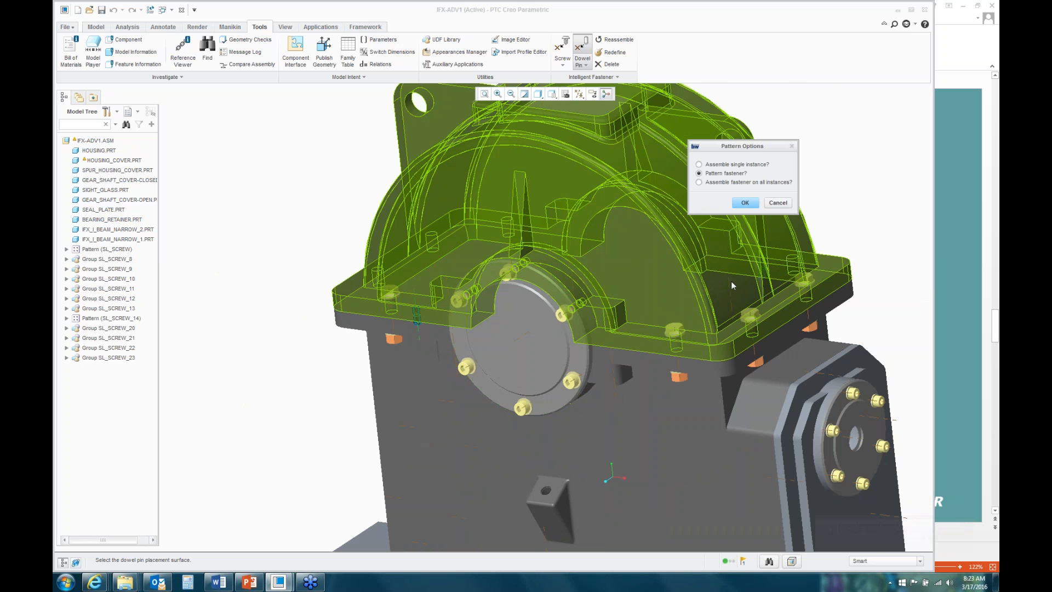
{"action": "left_click", "coordinate": [746, 202]}
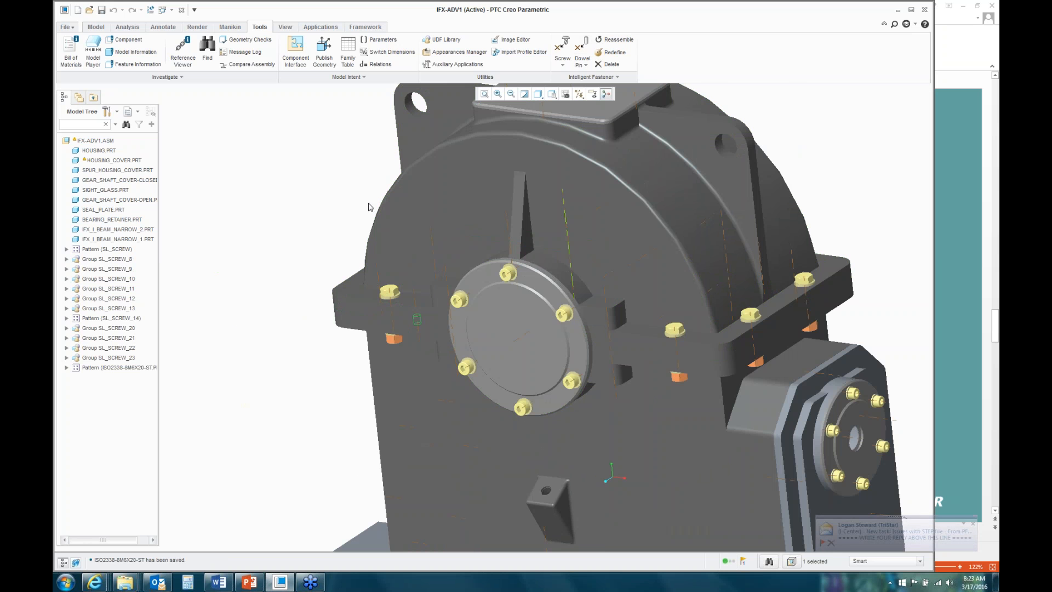
{"action": "right_click", "coordinate": [438, 205]}
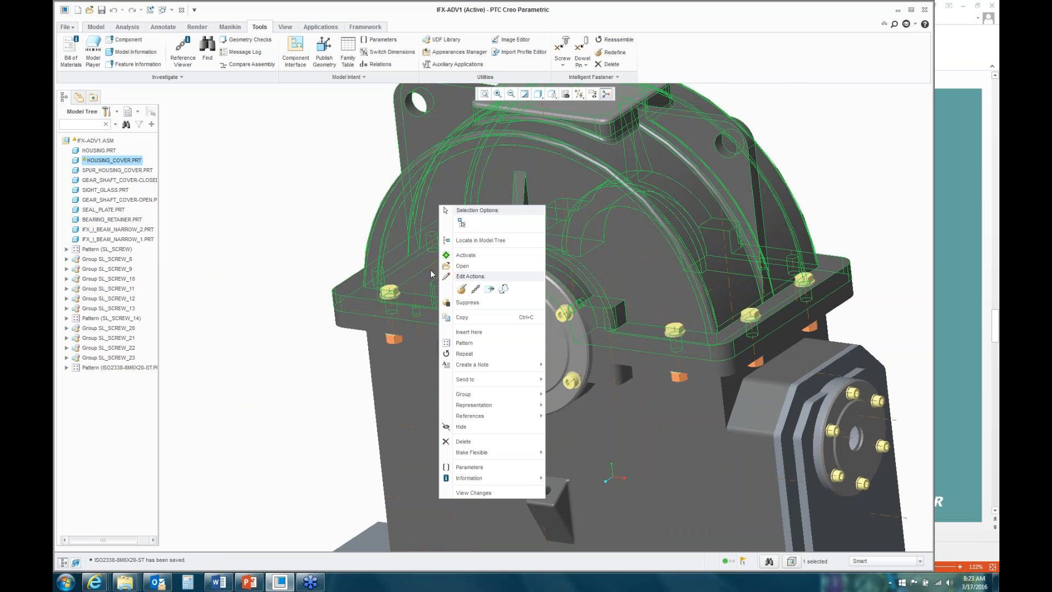
{"action": "left_click", "coordinate": [466, 427]}
{"action": "middle_click_drag", "start_coordinate": [466, 426], "coordinate": [421, 342]}
{"action": "scroll", "coordinate": [421, 343], "scroll_direction": "up", "scroll_amount": 10}
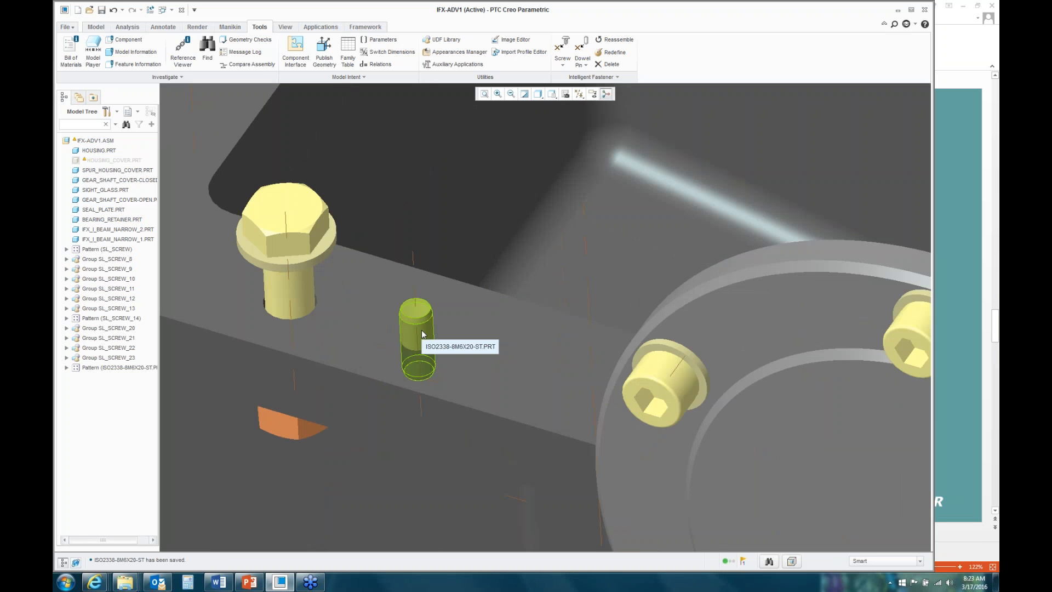
{"action": "scroll", "coordinate": [422, 332], "scroll_direction": "down", "scroll_amount": 8}
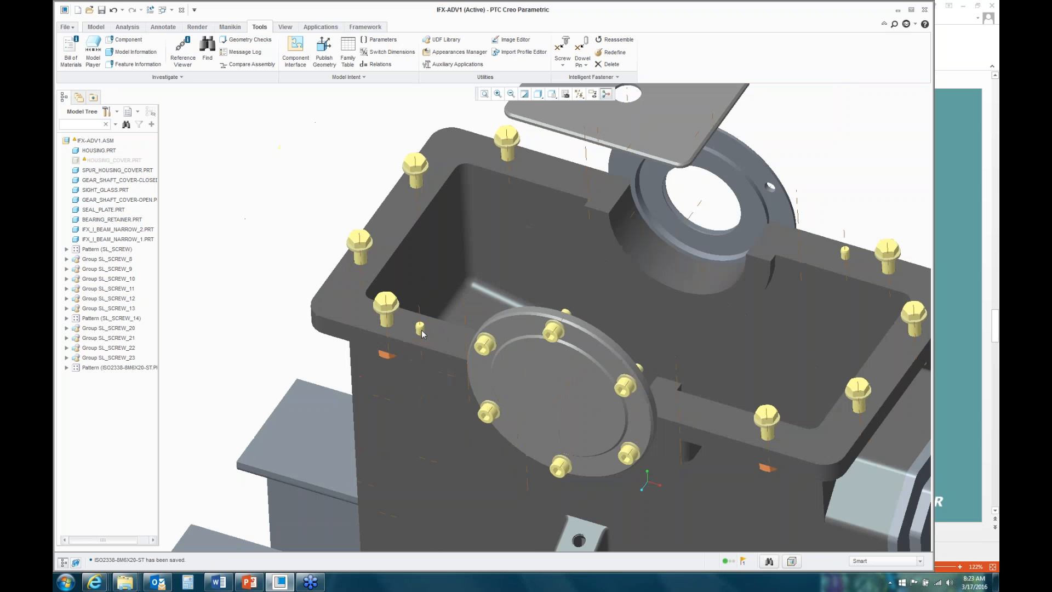
{"action": "right_click", "coordinate": [124, 161]}
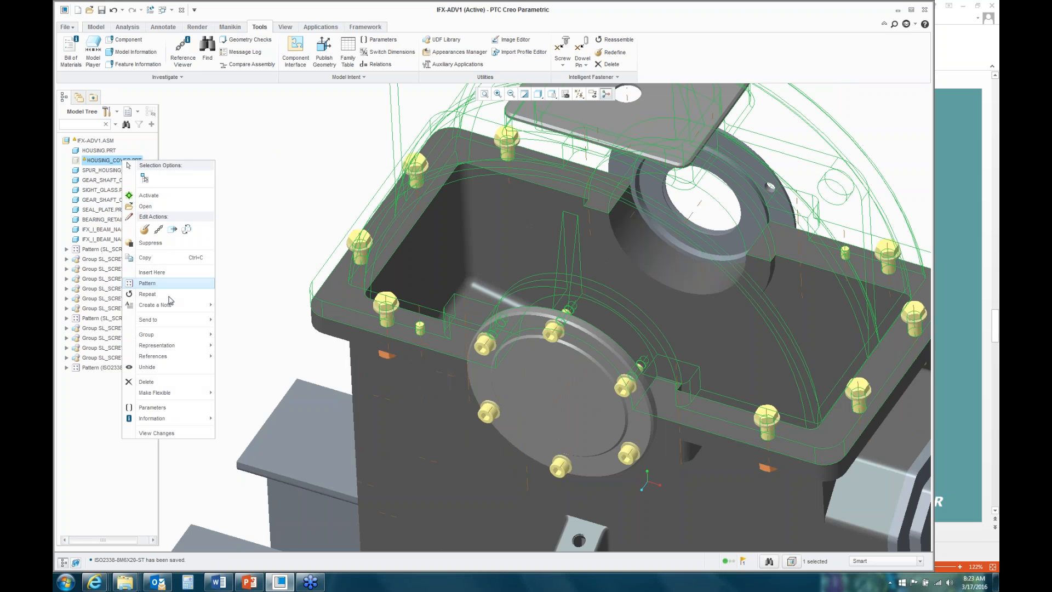
{"action": "left_click", "coordinate": [158, 367]}
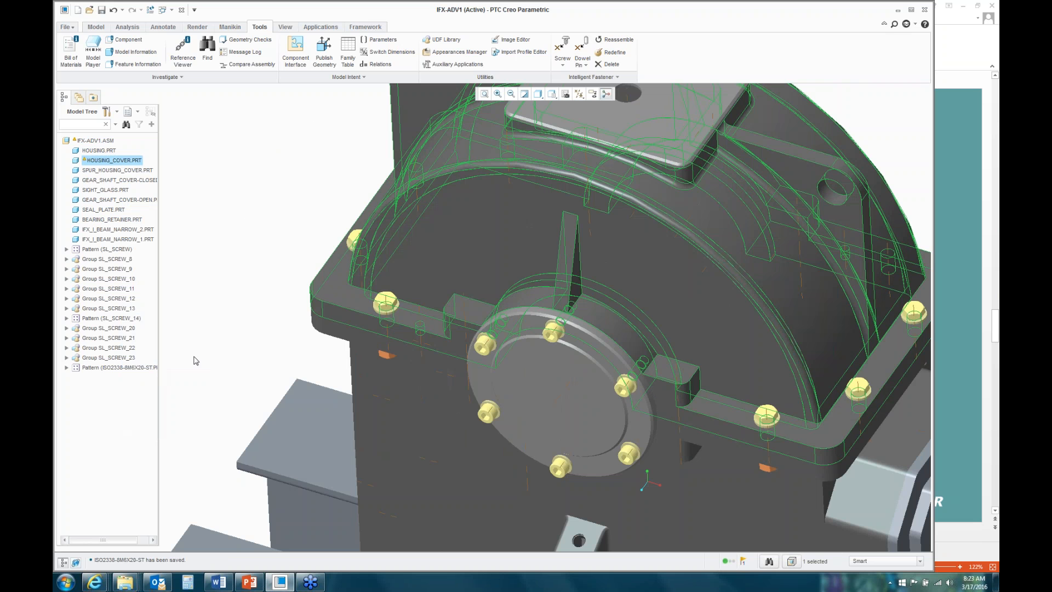
{"action": "scroll", "coordinate": [268, 378], "scroll_direction": "down", "scroll_amount": 5}
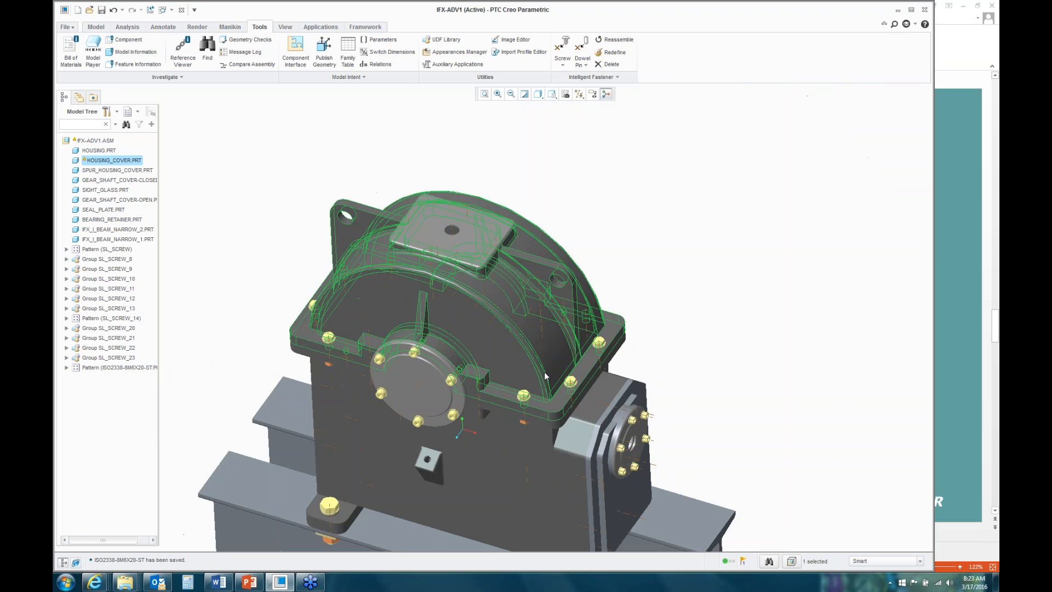
{"action": "scroll", "coordinate": [503, 398], "scroll_direction": "up", "scroll_amount": 5}
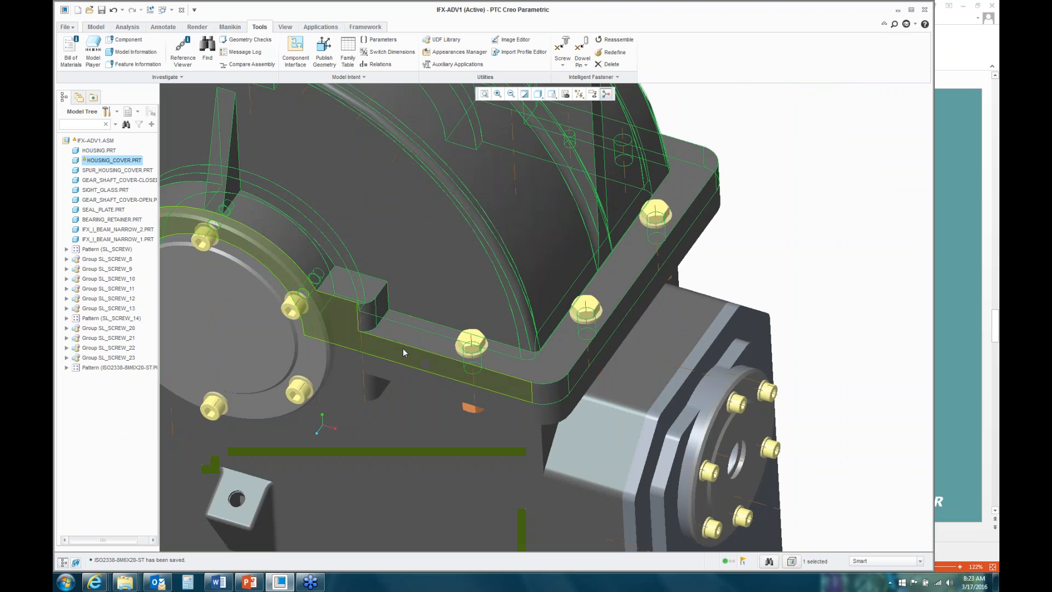
{"action": "left_click", "coordinate": [762, 253]}
{"action": "mouse_move", "coordinate": [773, 256]}
{"action": "middle_mouse_down"}
{"action": "mouse_move", "coordinate": [772, 291]}
{"action": "mouse_move", "coordinate": [794, 308]}
{"action": "mouse_move", "coordinate": [739, 265]}
{"action": "mouse_move", "coordinate": [730, 277]}
{"action": "mouse_move", "coordinate": [765, 273]}
{"action": "mouse_move", "coordinate": [777, 246]}
{"action": "middle_mouse_up"}
{"action": "scroll", "coordinate": [773, 292], "scroll_direction": "down", "scroll_amount": 5}
{"action": "scroll", "coordinate": [777, 246], "scroll_direction": "up", "scroll_amount": 8}
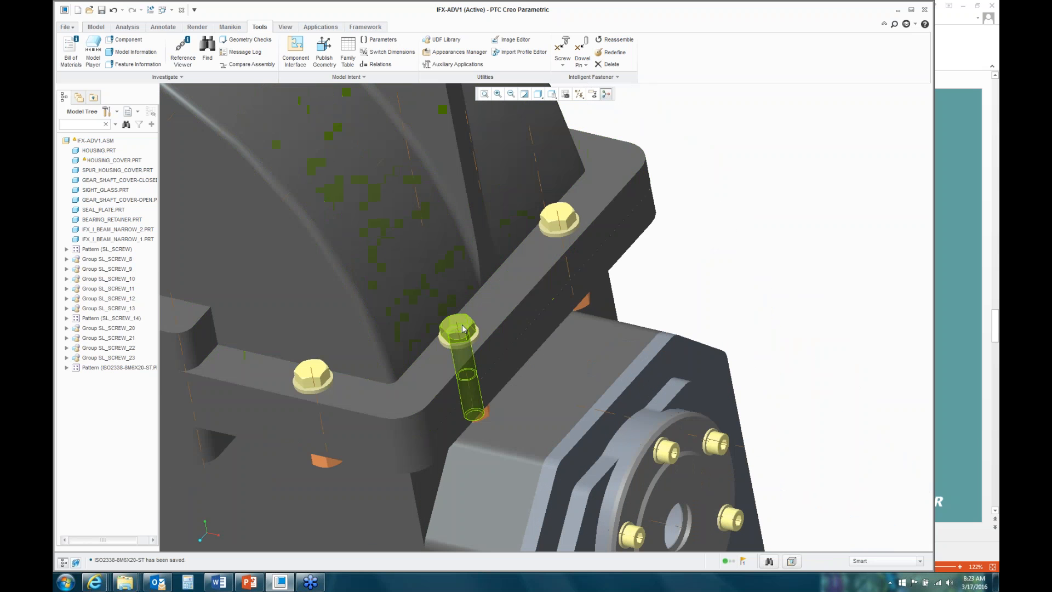
{"action": "middle_click_drag", "start_coordinate": [685, 268], "coordinate": [709, 257]}
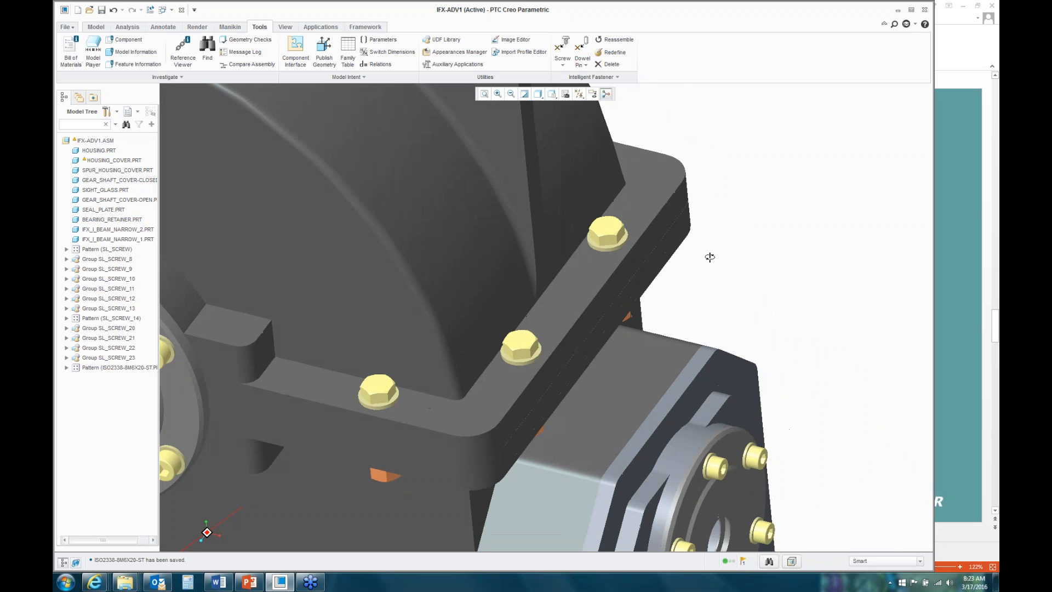
Step: Redefine the cover bolt as M10 thread with 55 length, applied to the whole screw pattern
{"action": "left_click", "coordinate": [615, 53]}
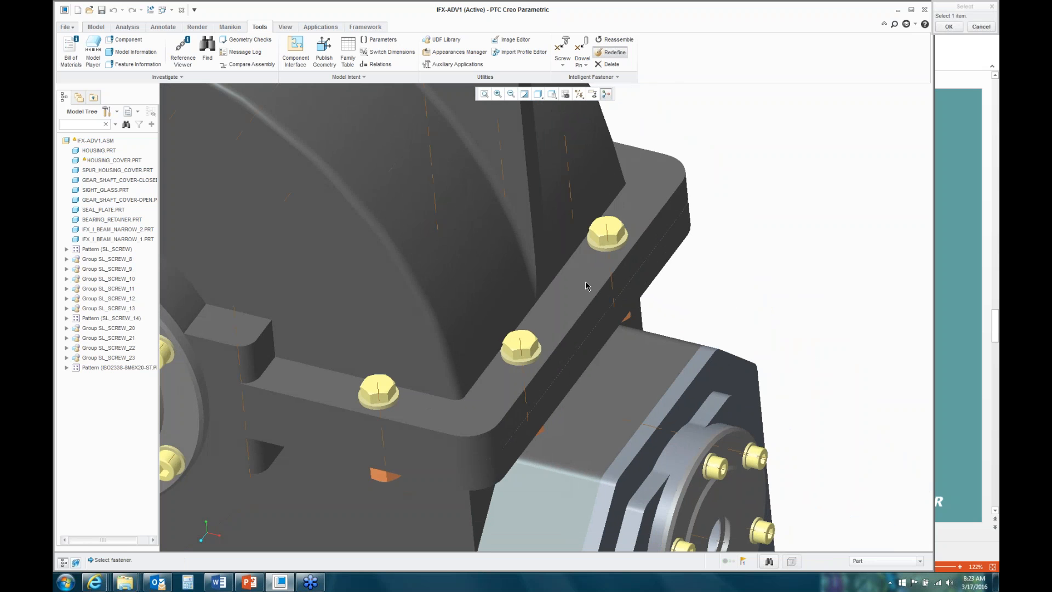
{"action": "left_click", "coordinate": [520, 345]}
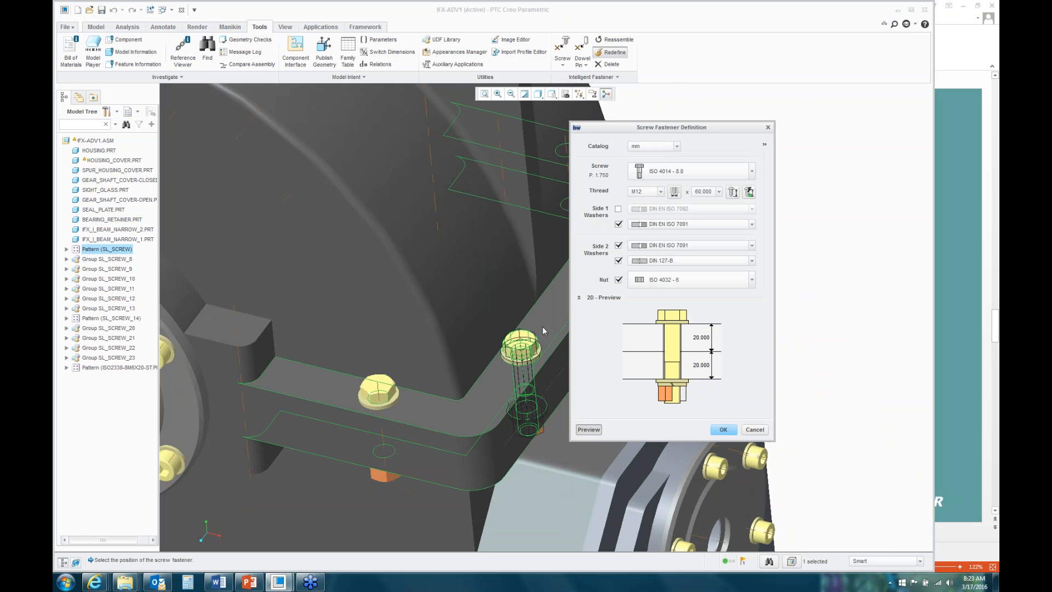
{"action": "left_click", "coordinate": [660, 191]}
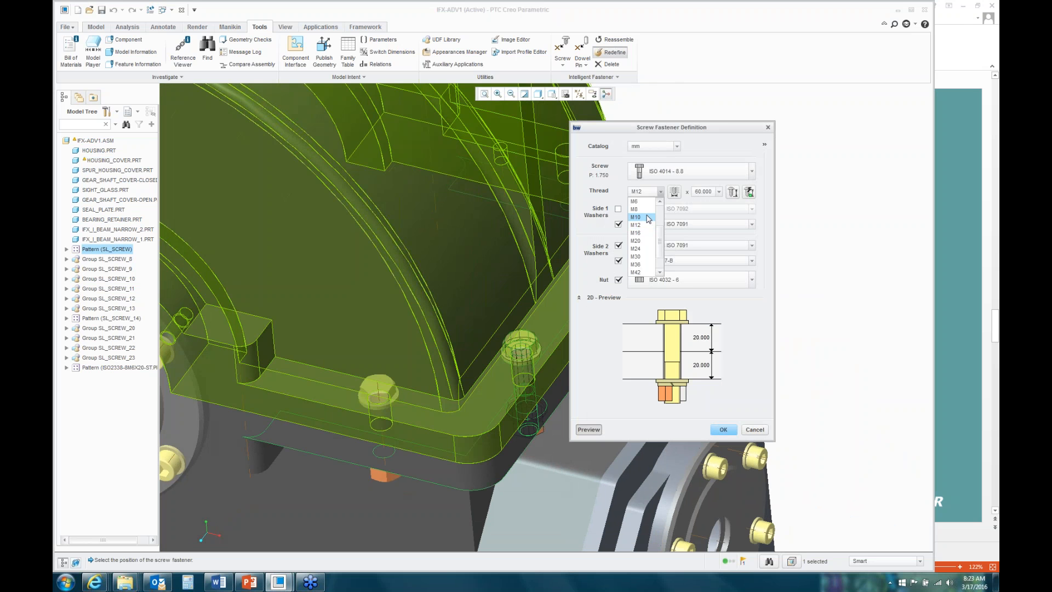
{"action": "left_click", "coordinate": [643, 217]}
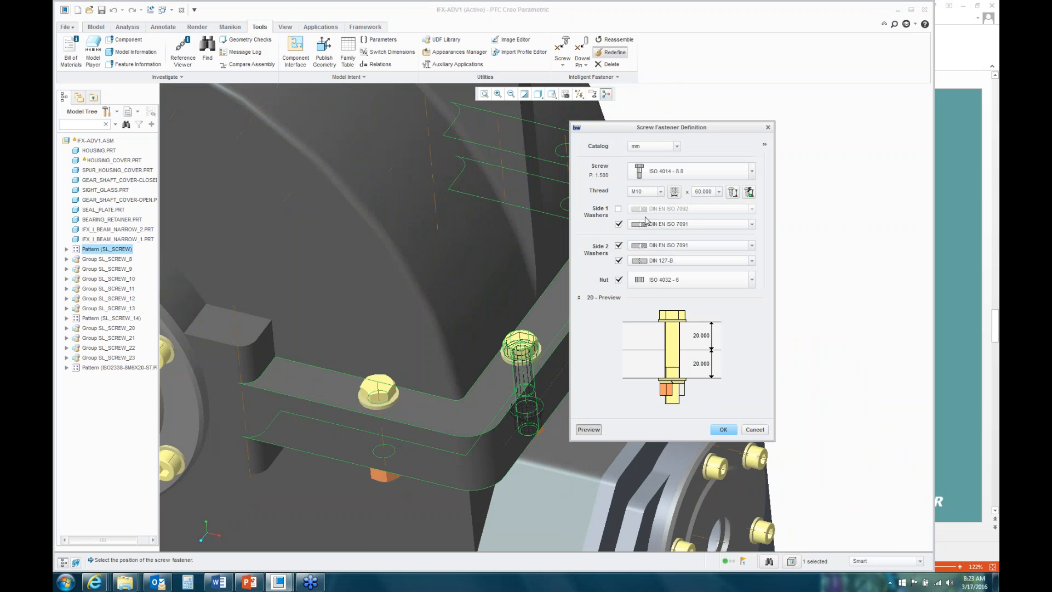
{"action": "left_click", "coordinate": [721, 193]}
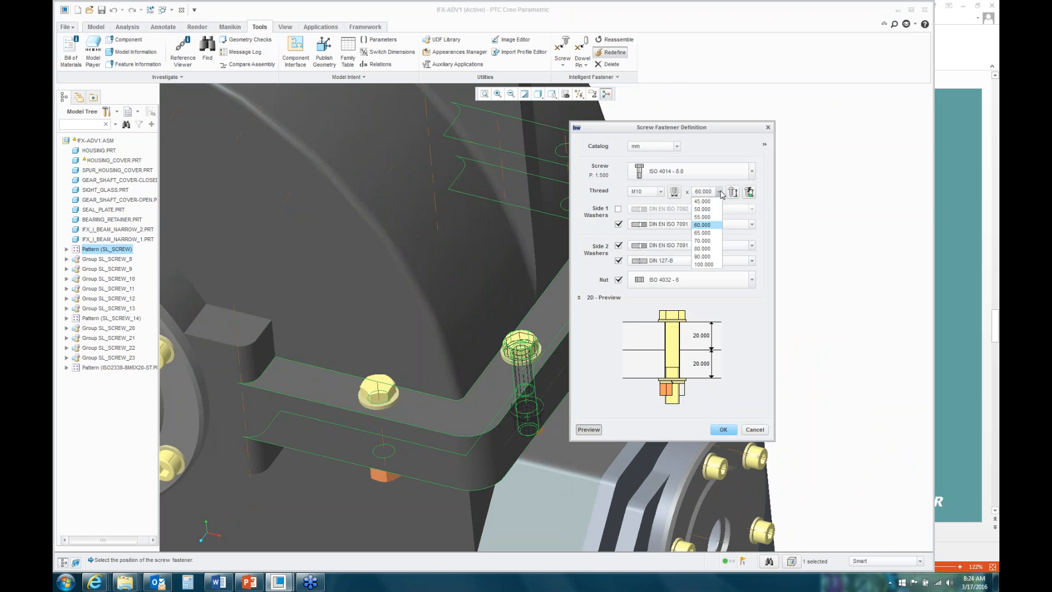
{"action": "left_click", "coordinate": [708, 219]}
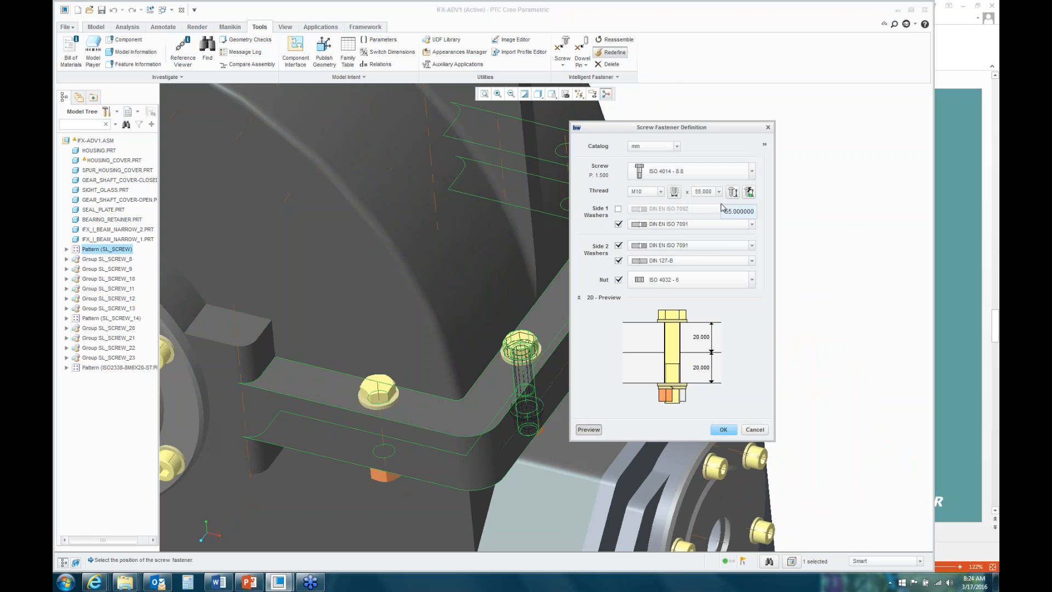
{"action": "left_click", "coordinate": [723, 429]}
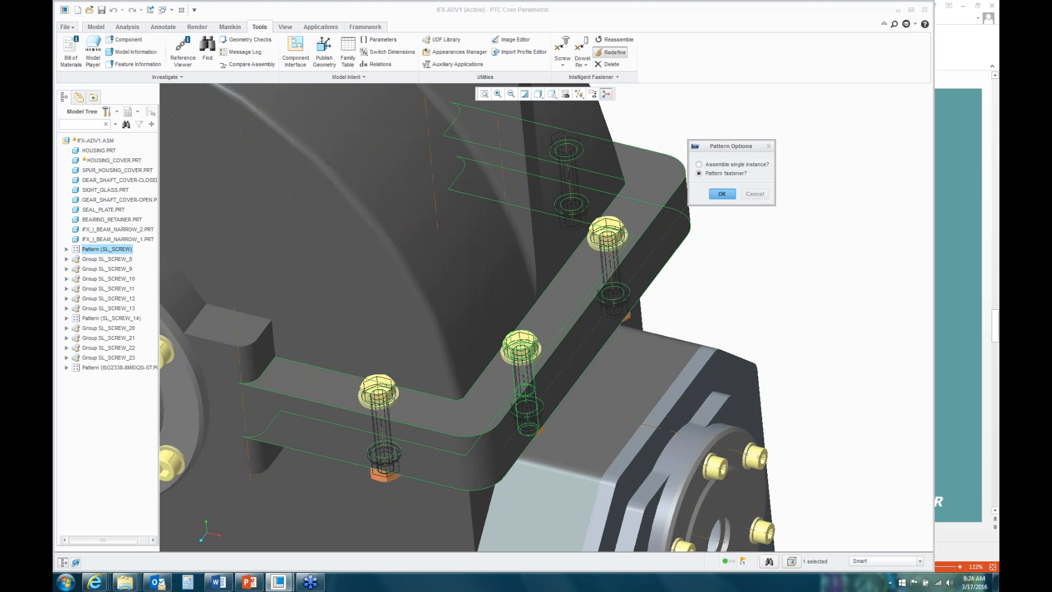
{"action": "left_click", "coordinate": [721, 194]}
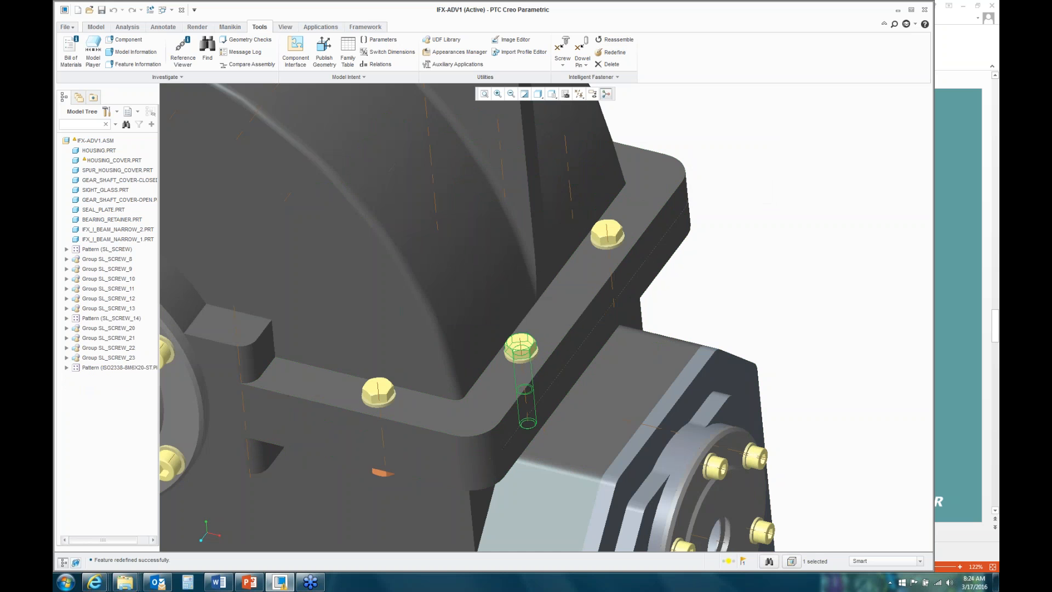
Step: Orbit the gearbox to show its right-side flange
{"action": "left_click", "coordinate": [739, 294]}
{"action": "mouse_move", "coordinate": [739, 294]}
{"action": "middle_mouse_down"}
{"action": "mouse_move", "coordinate": [759, 176]}
{"action": "mouse_move", "coordinate": [741, 282]}
{"action": "middle_mouse_up"}
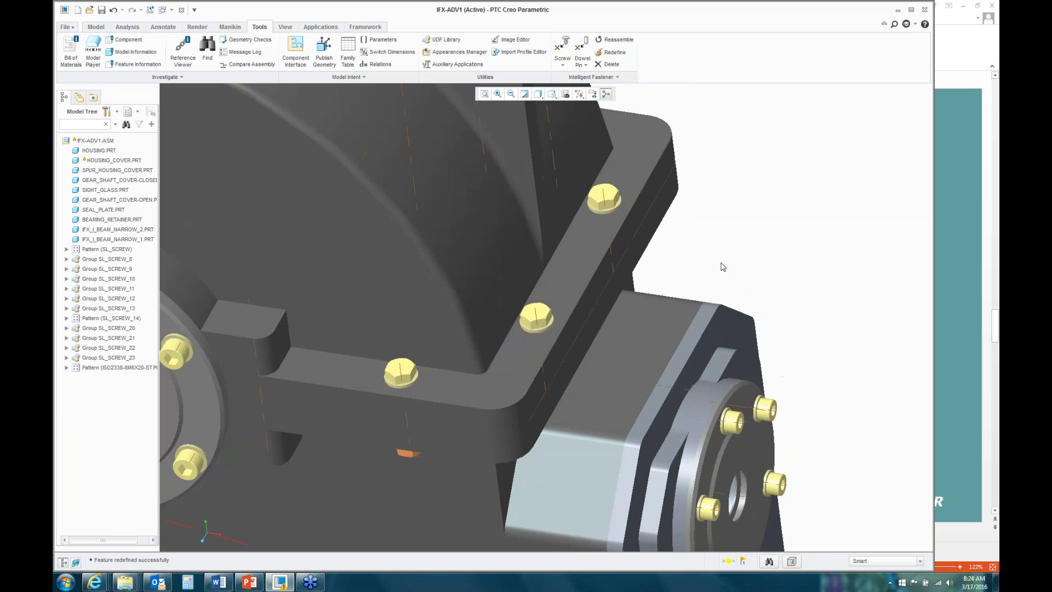
{"action": "scroll", "coordinate": [729, 266], "scroll_direction": "down", "scroll_amount": 5}
{"action": "middle_click_drag", "start_coordinate": [755, 263], "coordinate": [733, 258]}
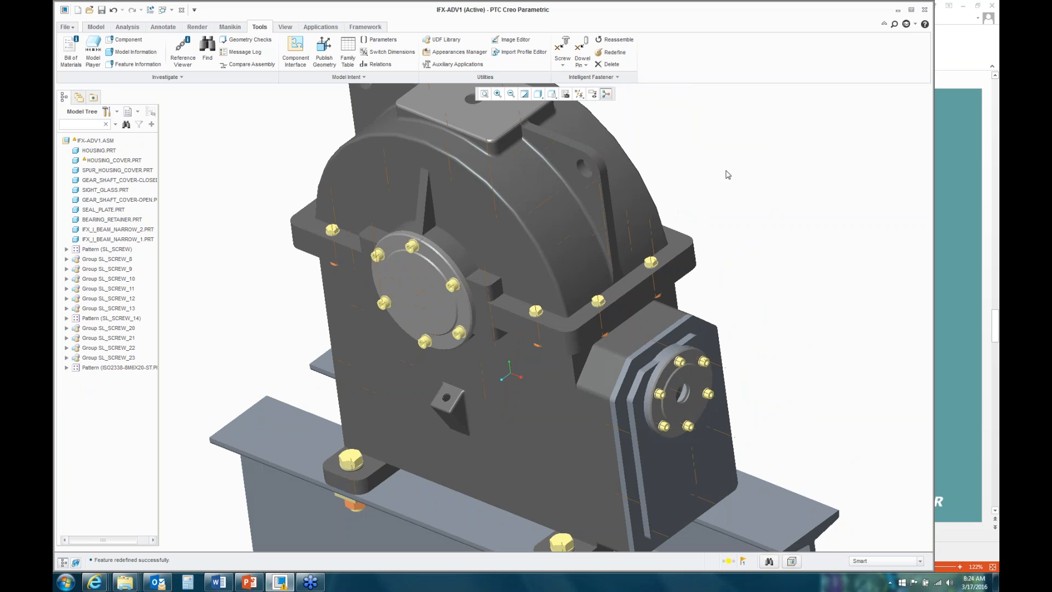
Step: Start a mouse-click ISO 2338 dowel pin placement using two cover side faces and the flange top
{"action": "left_click", "coordinate": [585, 65]}
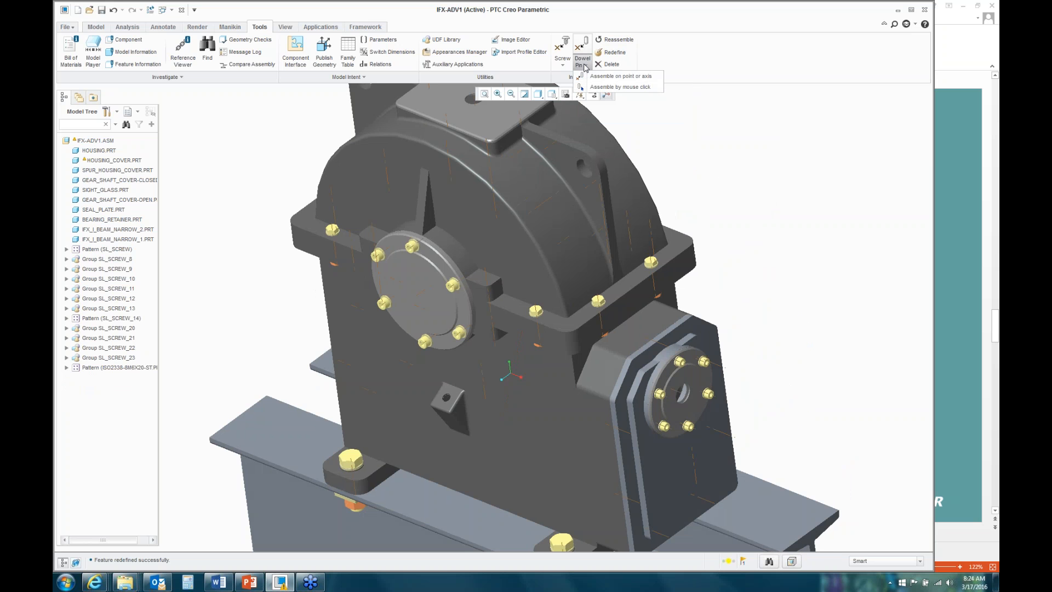
{"action": "left_click", "coordinate": [623, 87]}
{"action": "left_click_drag", "start_coordinate": [696, 151], "coordinate": [723, 130]}
{"action": "scroll", "coordinate": [584, 331], "scroll_direction": "up", "scroll_amount": 5}
{"action": "scroll", "coordinate": [584, 331], "scroll_direction": "up", "scroll_amount": 2}
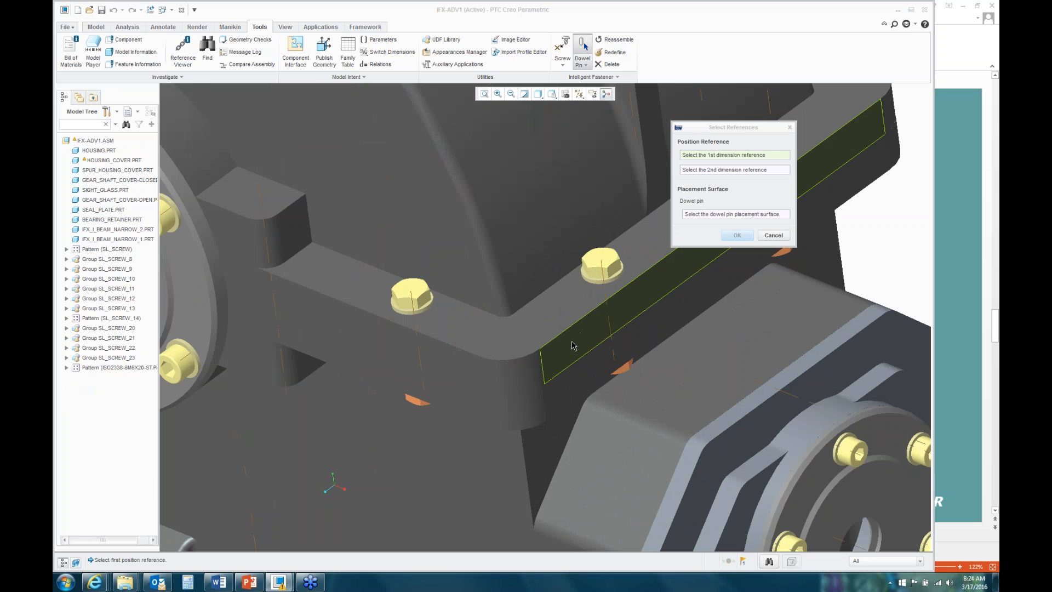
{"action": "left_click", "coordinate": [573, 346]}
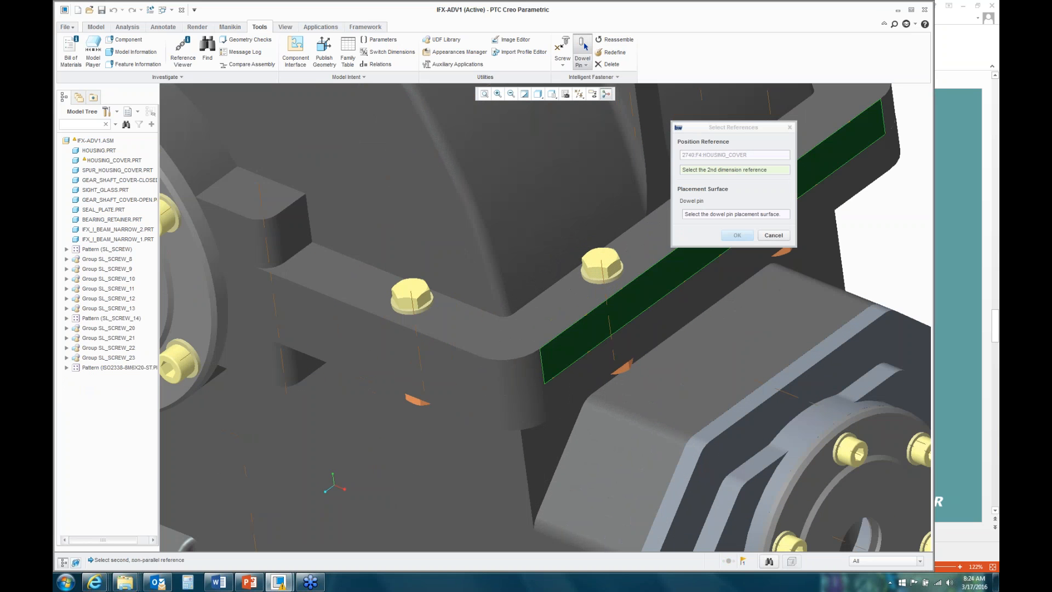
{"action": "left_click", "coordinate": [444, 362]}
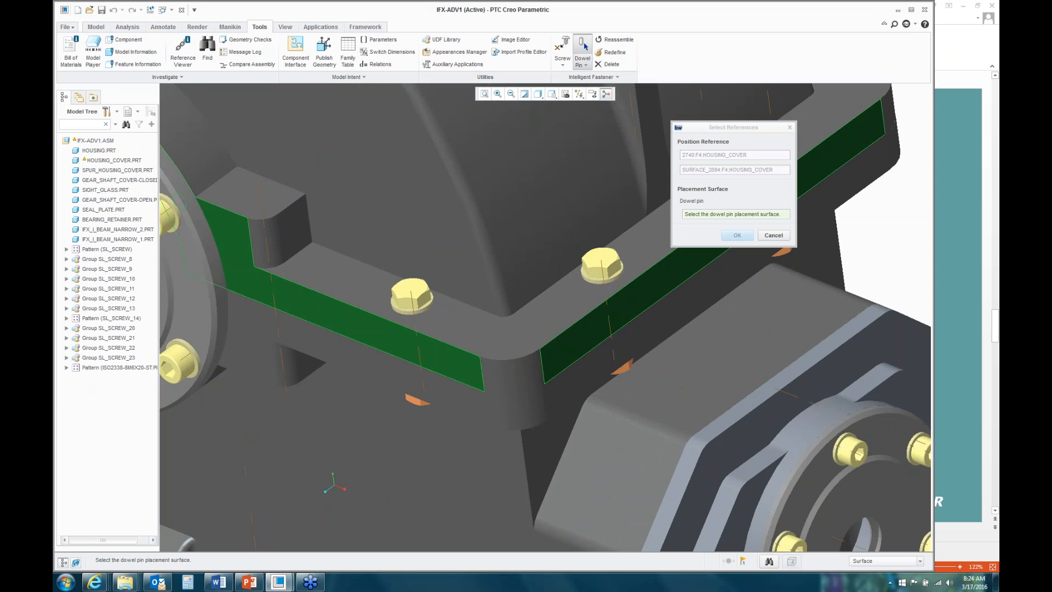
{"action": "left_click", "coordinate": [463, 377]}
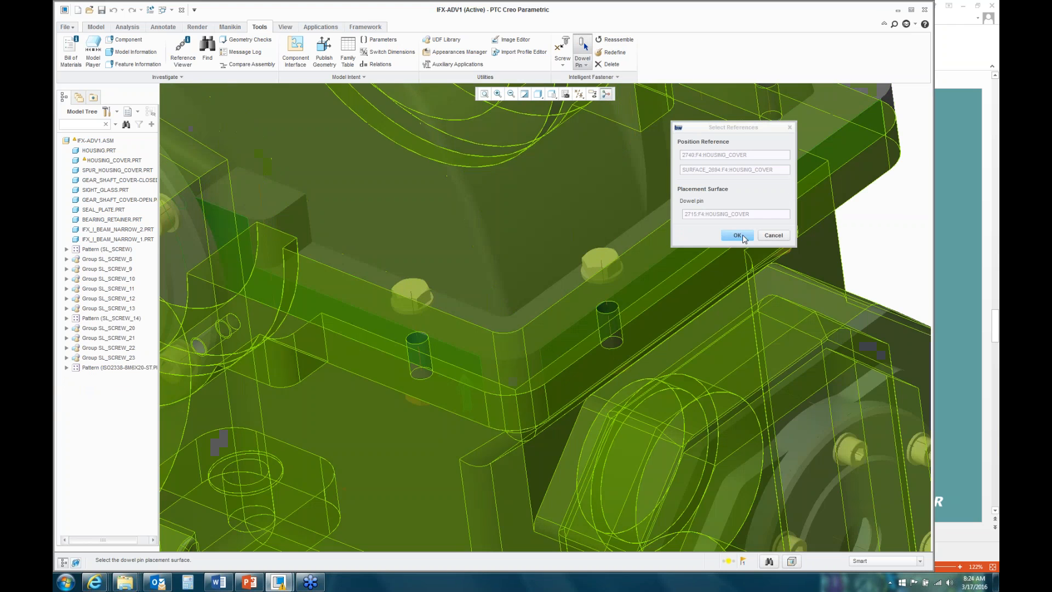
{"action": "left_click", "coordinate": [744, 238]}
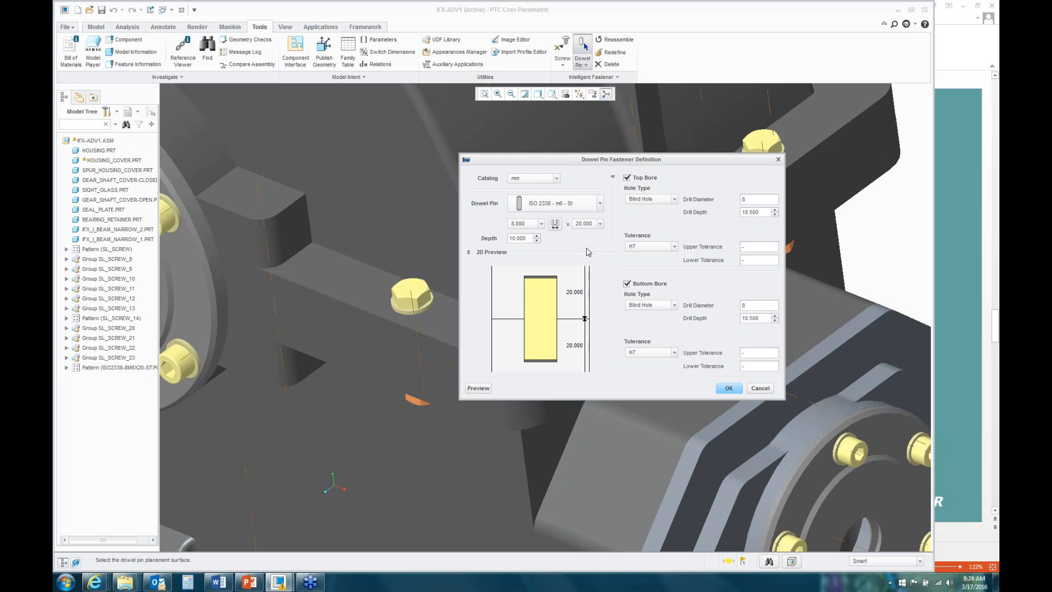
Step: Place dowel pin ISO2338-8M6X20 at the flange's inner corner, creating axis AA_28
{"action": "left_click", "coordinate": [730, 388]}
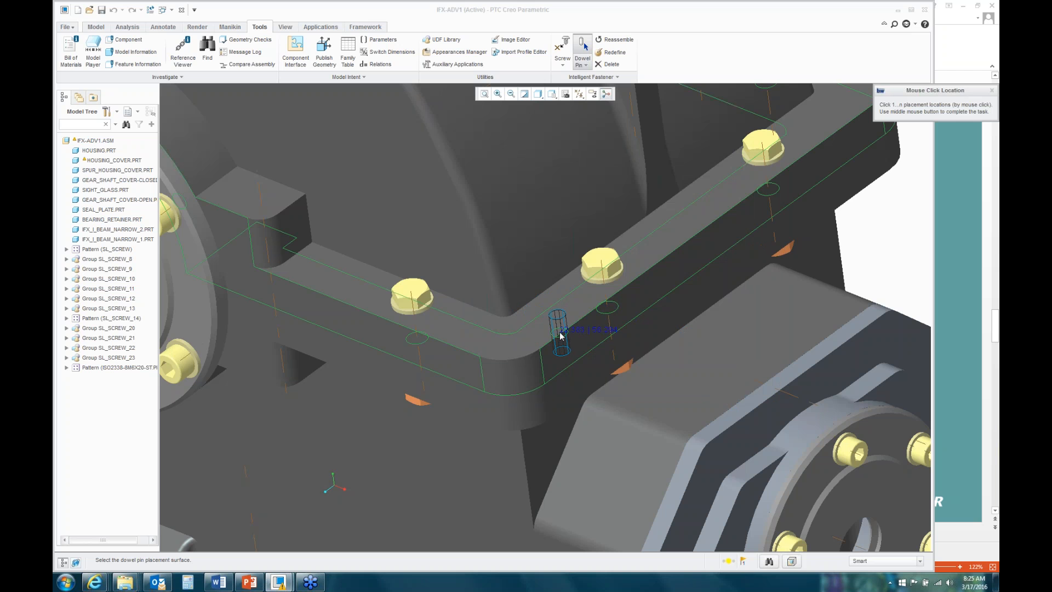
{"action": "left_click", "coordinate": [561, 336]}
{"action": "middle_click", "coordinate": [561, 335]}
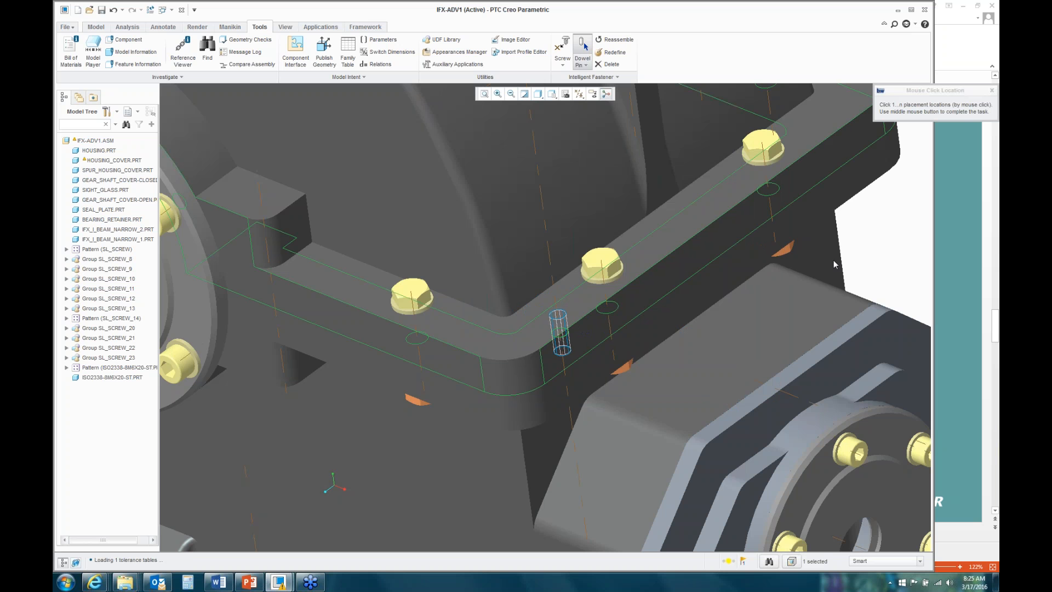
{"action": "middle_click", "coordinate": [881, 239]}
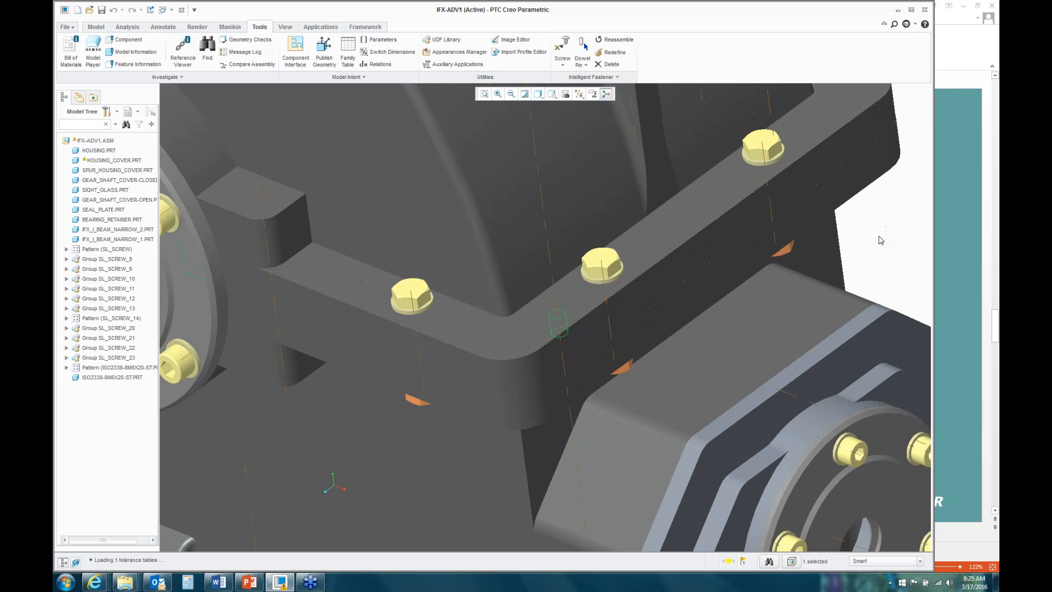
Step: Hide the housing cover
{"action": "left_click", "coordinate": [704, 232]}
{"action": "right_click", "coordinate": [703, 232]}
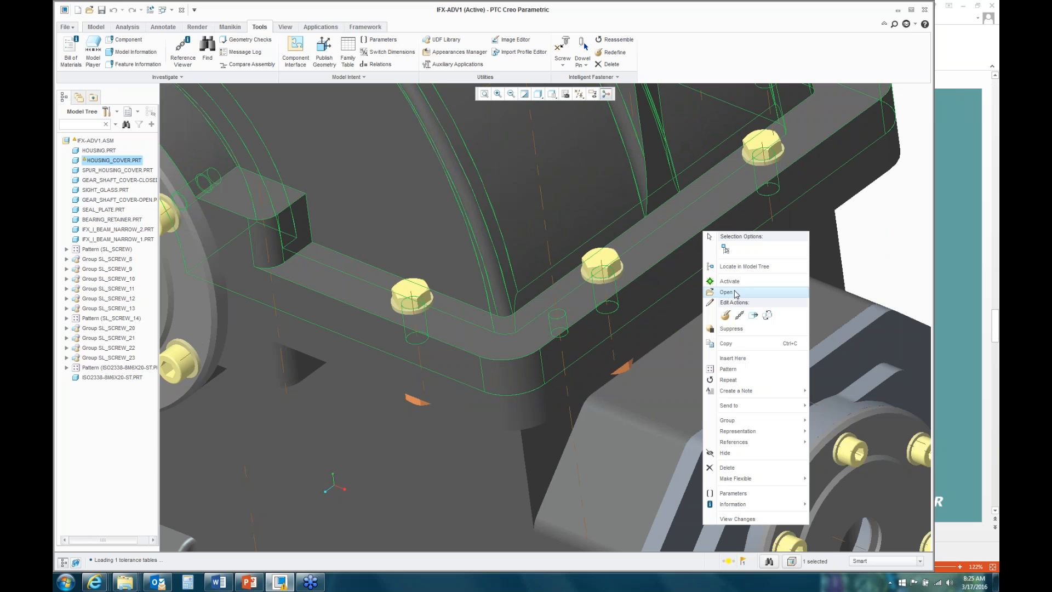
{"action": "left_click", "coordinate": [738, 453]}
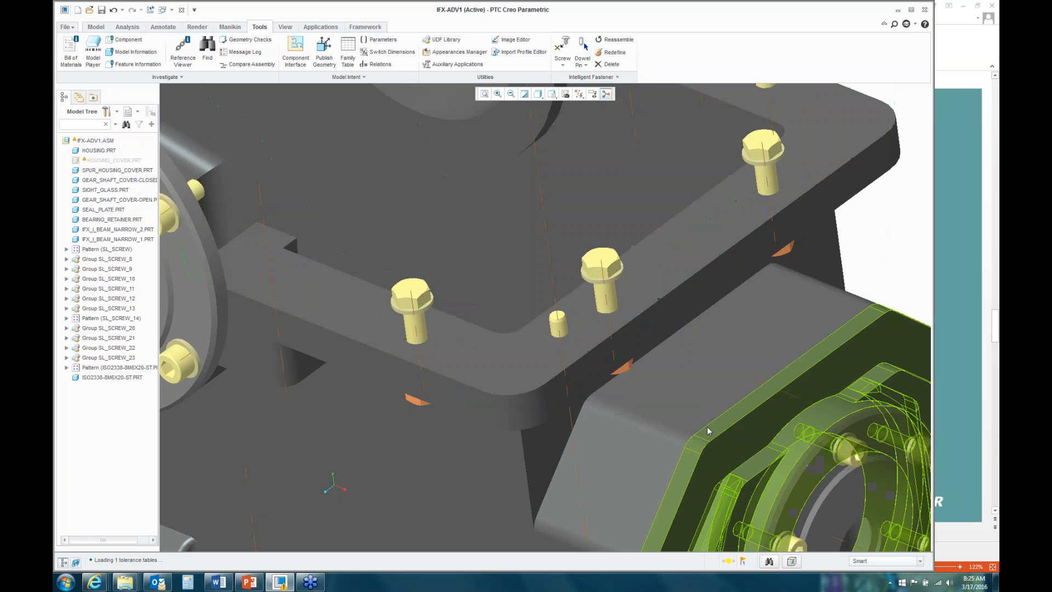
Step: Change the pin axis dimensions from 56.29 to 50 and 22.38 to 20, then regenerate
{"action": "left_click", "coordinate": [554, 284]}
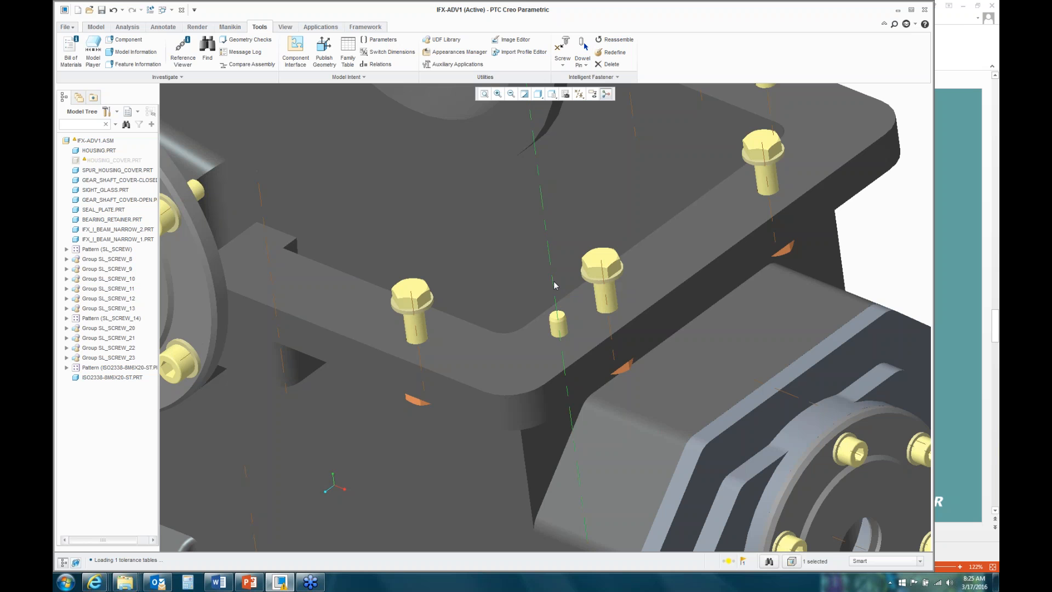
{"action": "right_click", "coordinate": [554, 282]}
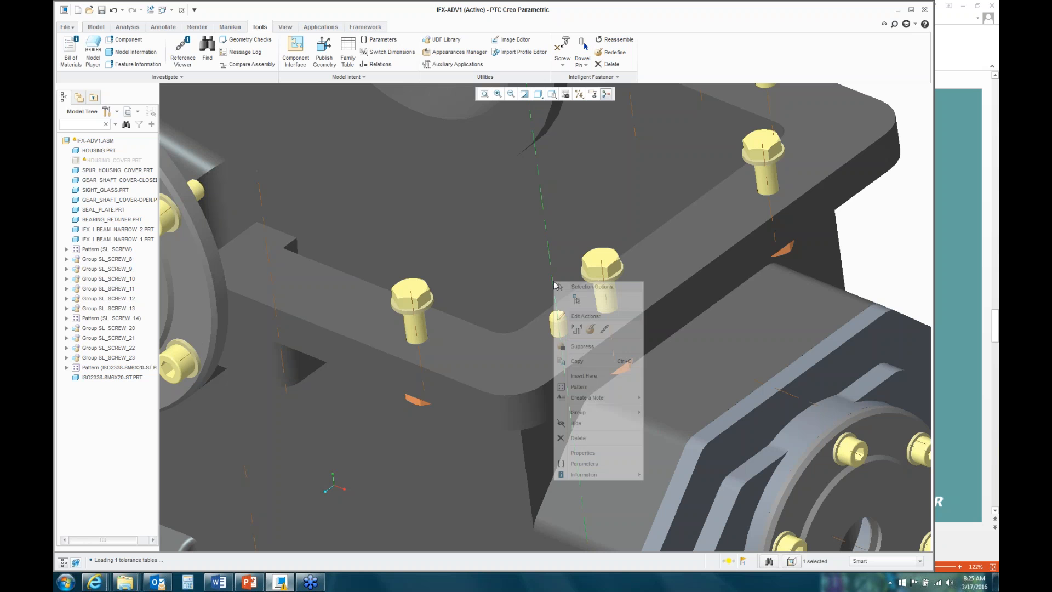
{"action": "left_click", "coordinate": [582, 331]}
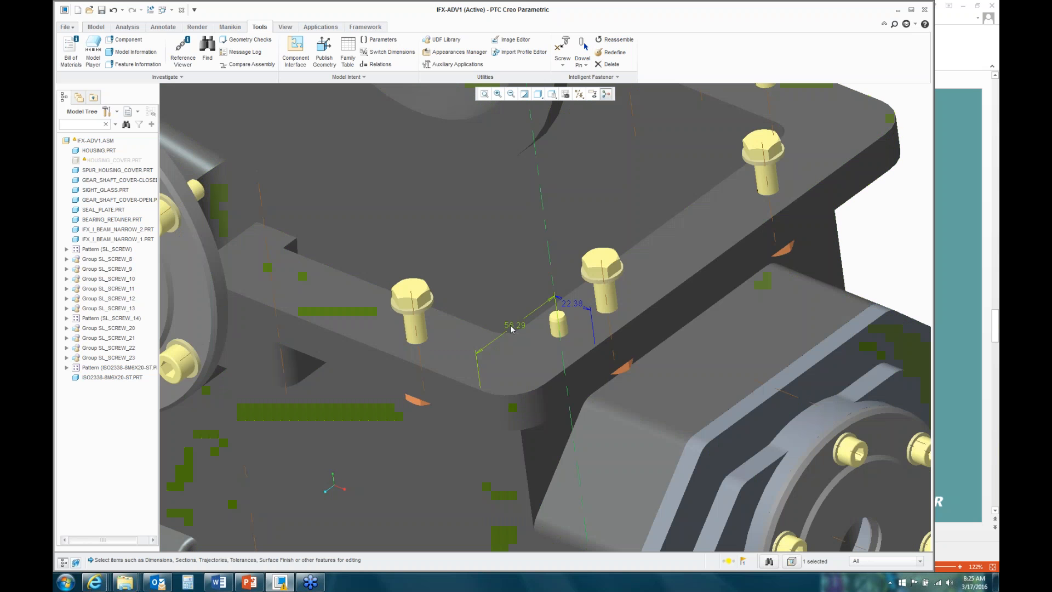
{"action": "double_click", "coordinate": [510, 326]}
{"action": "type", "text": "50"}
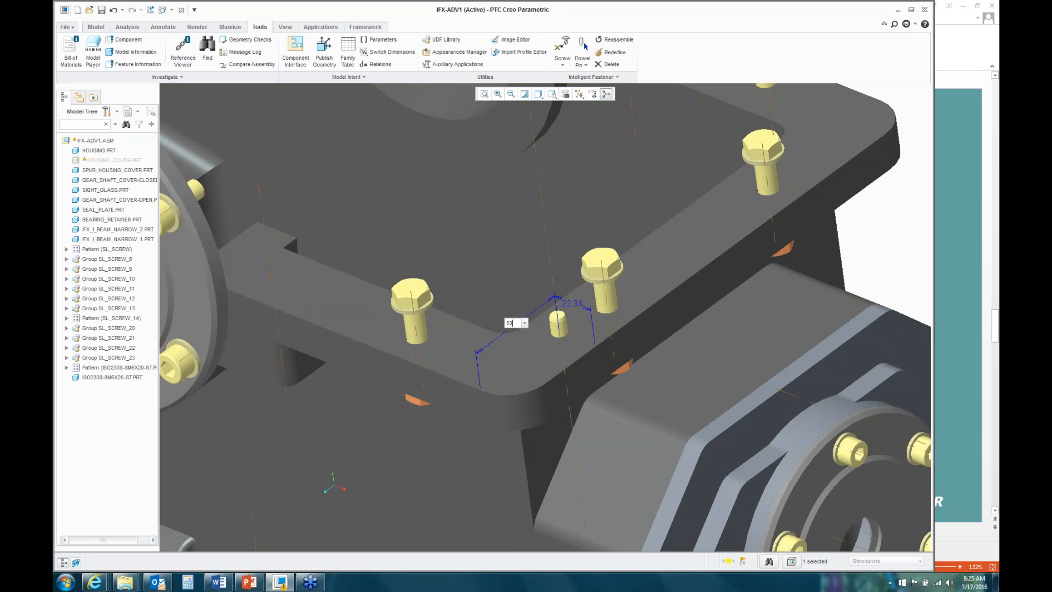
{"action": "key", "text": "Return"}
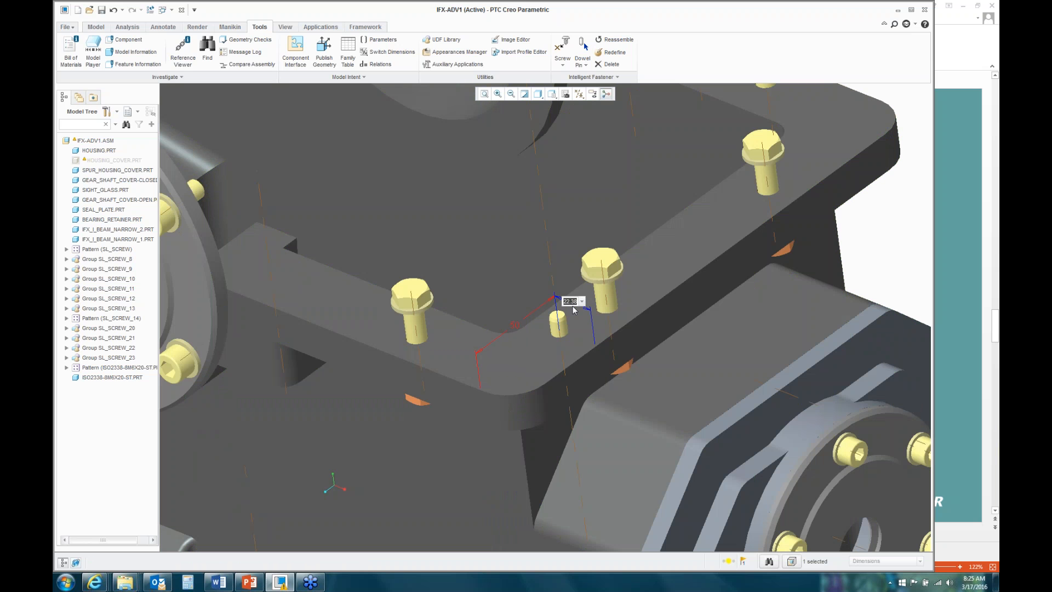
{"action": "type", "text": "20"}
{"action": "key", "text": "Return"}
{"action": "left_click", "coordinate": [150, 10]}
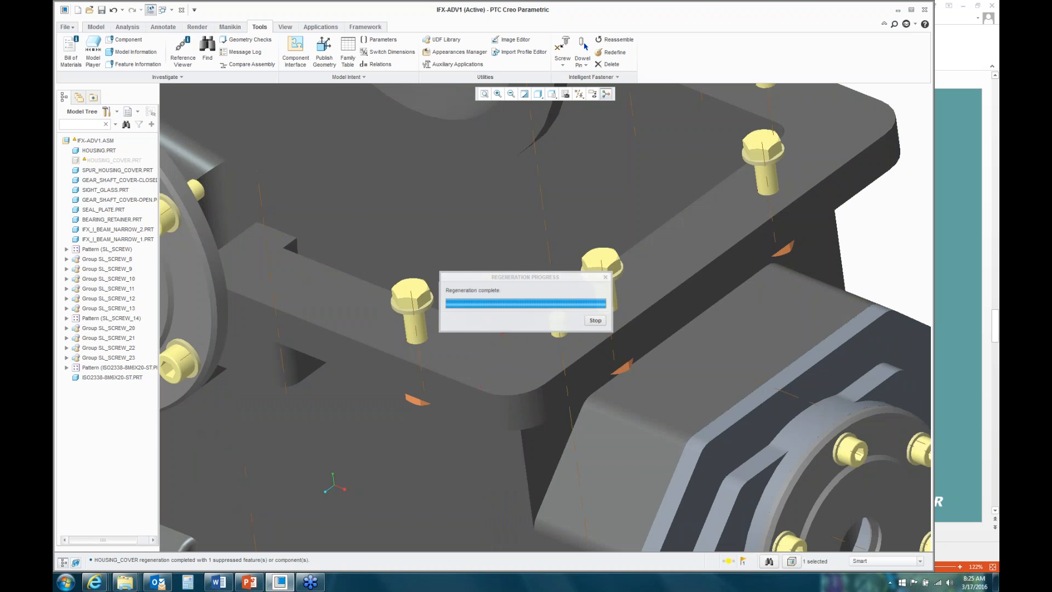
Step: Unhide HOUSING_COVER and zoom in on the screws along its flange
{"action": "scroll", "coordinate": [599, 290], "scroll_direction": "up", "scroll_amount": 2}
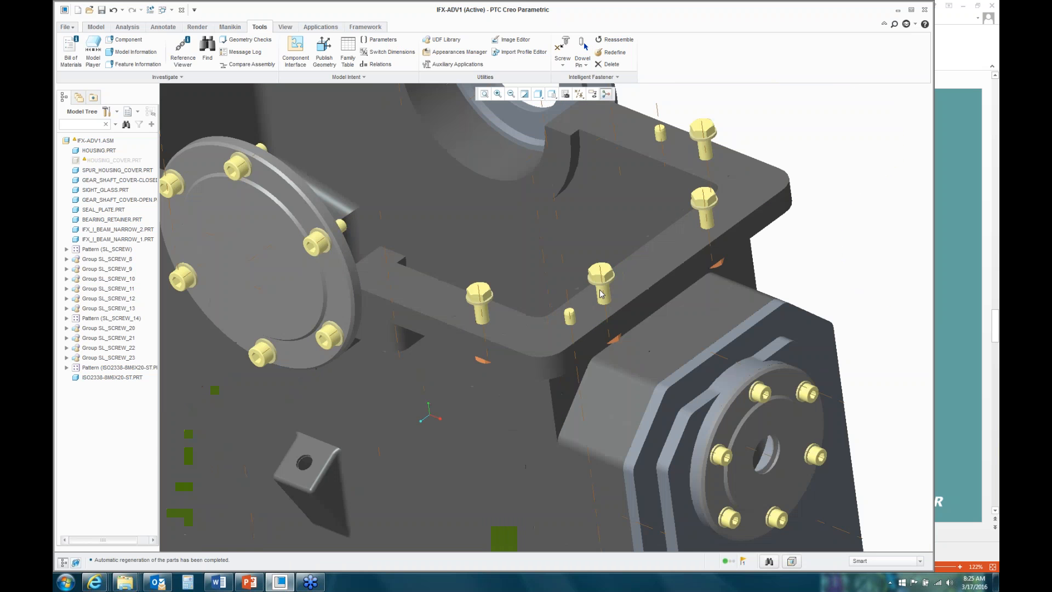
{"action": "mouse_move", "coordinate": [600, 294]}
{"action": "middle_mouse_down"}
{"action": "mouse_move", "coordinate": [607, 304]}
{"action": "mouse_move", "coordinate": [611, 285]}
{"action": "middle_mouse_up"}
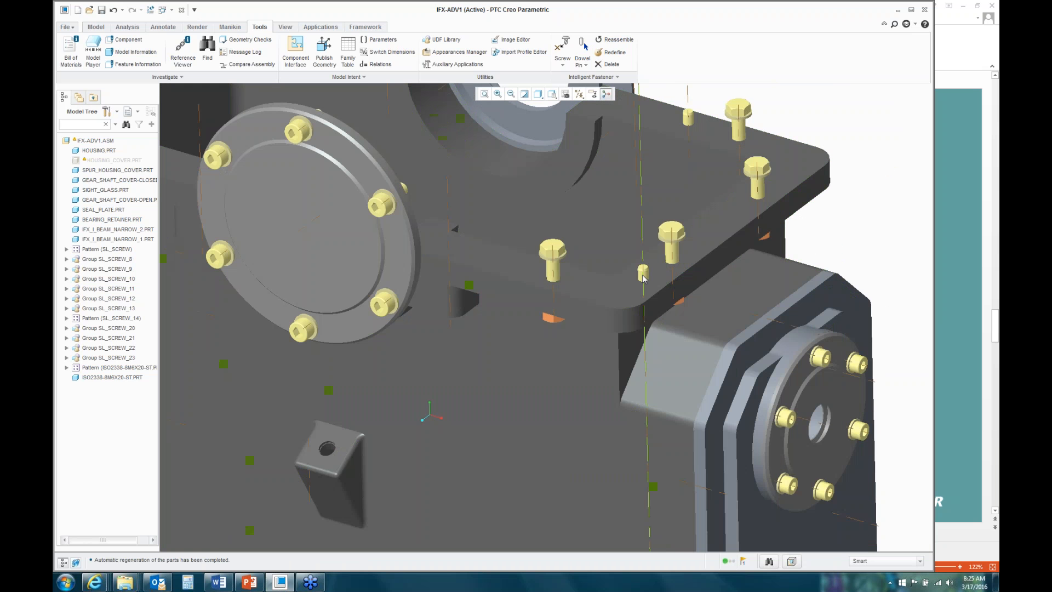
{"action": "right_click", "coordinate": [122, 160]}
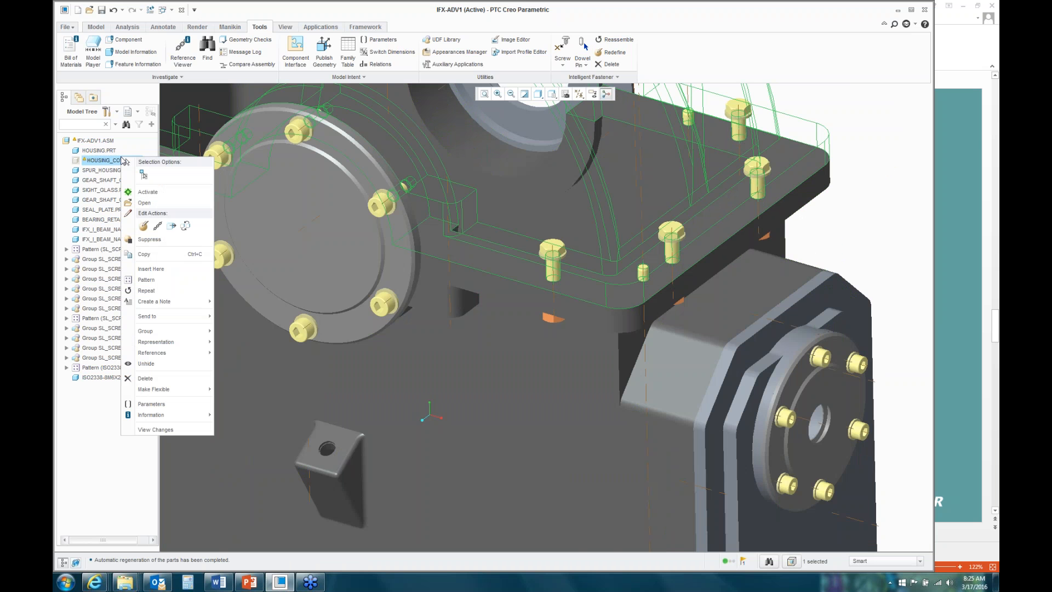
{"action": "left_click", "coordinate": [159, 366]}
{"action": "scroll", "coordinate": [444, 323], "scroll_direction": "down", "scroll_amount": 5}
{"action": "middle_click_drag", "start_coordinate": [548, 307], "coordinate": [516, 304]}
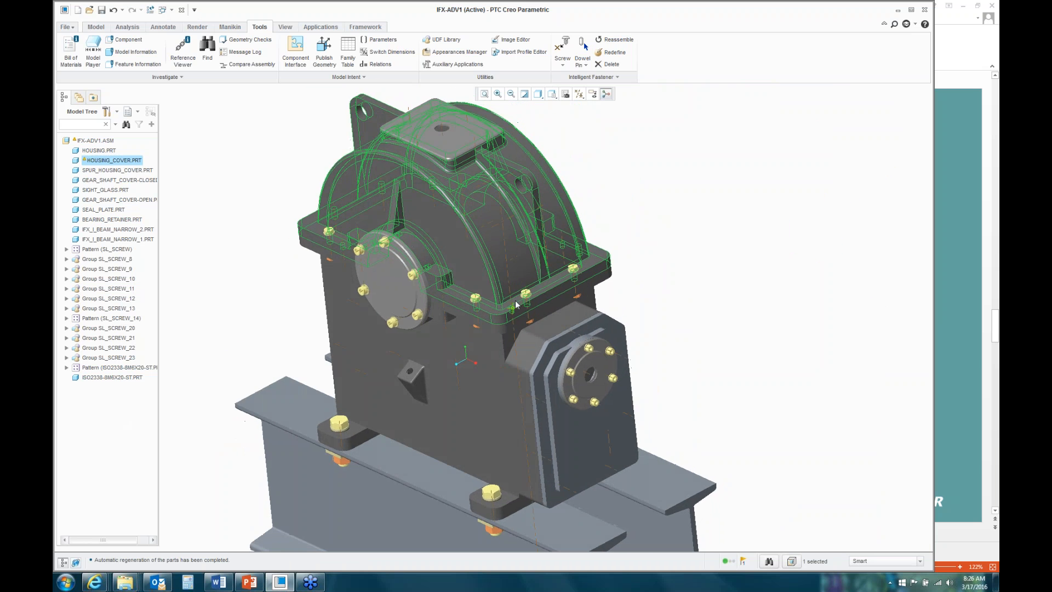
{"action": "scroll", "coordinate": [516, 304], "scroll_direction": "up", "scroll_amount": 8}
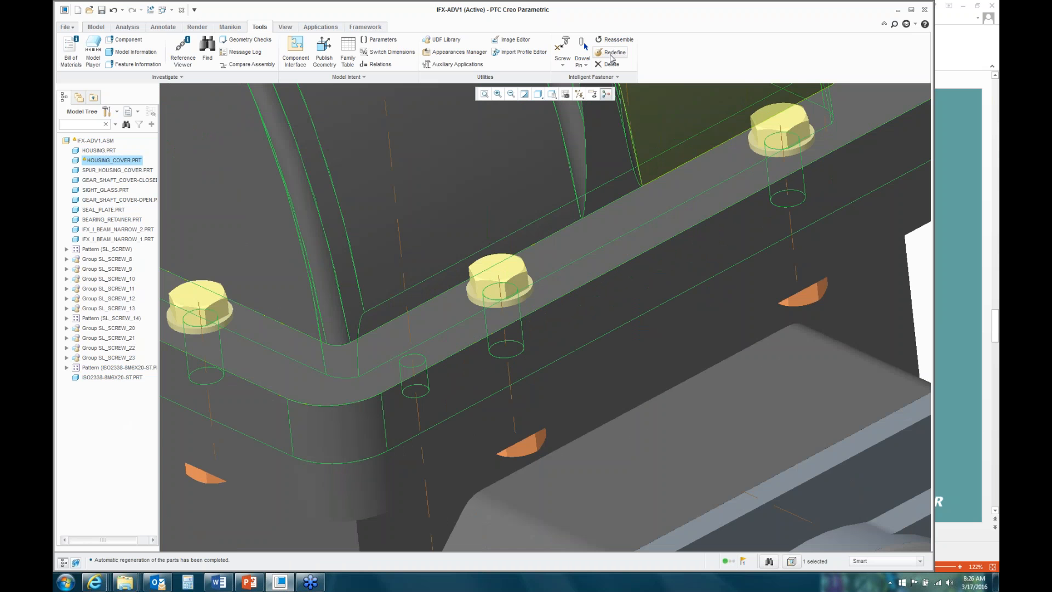
Step: Redefine the flange screws with Medium Fit - 11 holes and a side 1 counterbore across the pattern
{"action": "left_click", "coordinate": [611, 52]}
{"action": "left_click", "coordinate": [500, 280]}
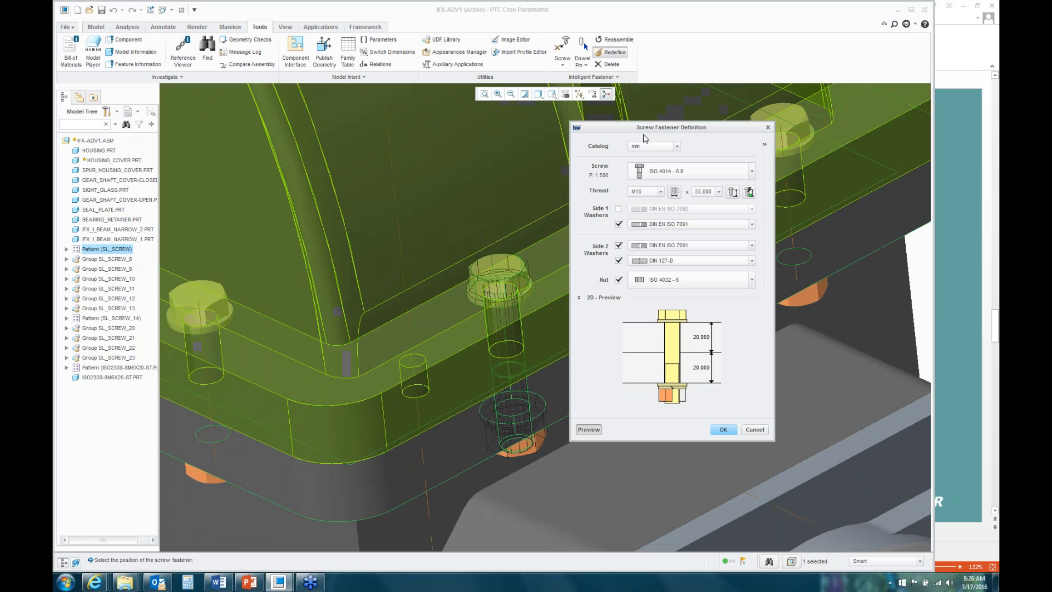
{"action": "left_click_drag", "start_coordinate": [646, 132], "coordinate": [543, 146]}
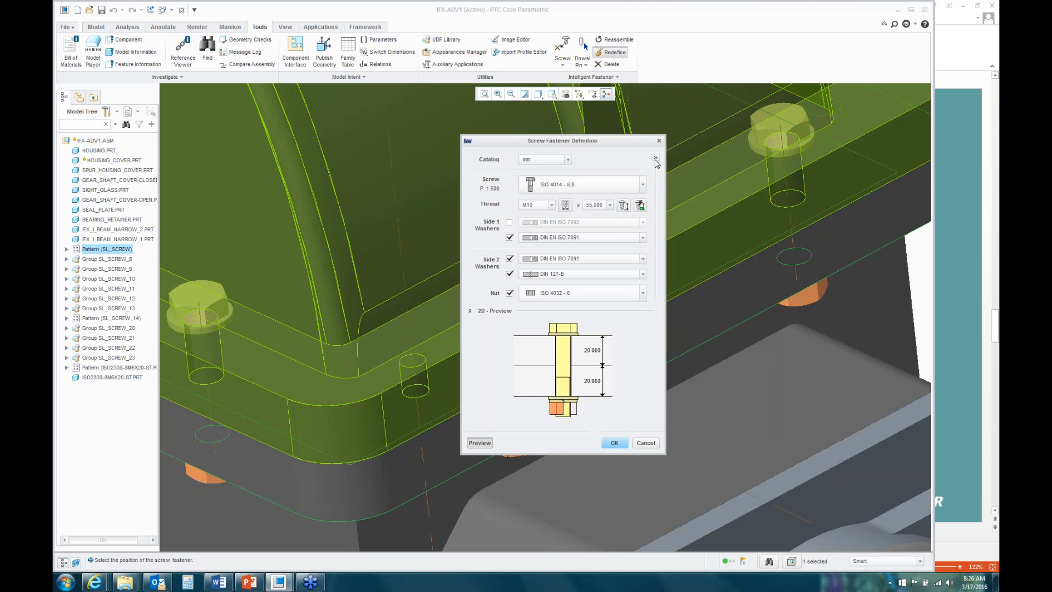
{"action": "left_click", "coordinate": [655, 158]}
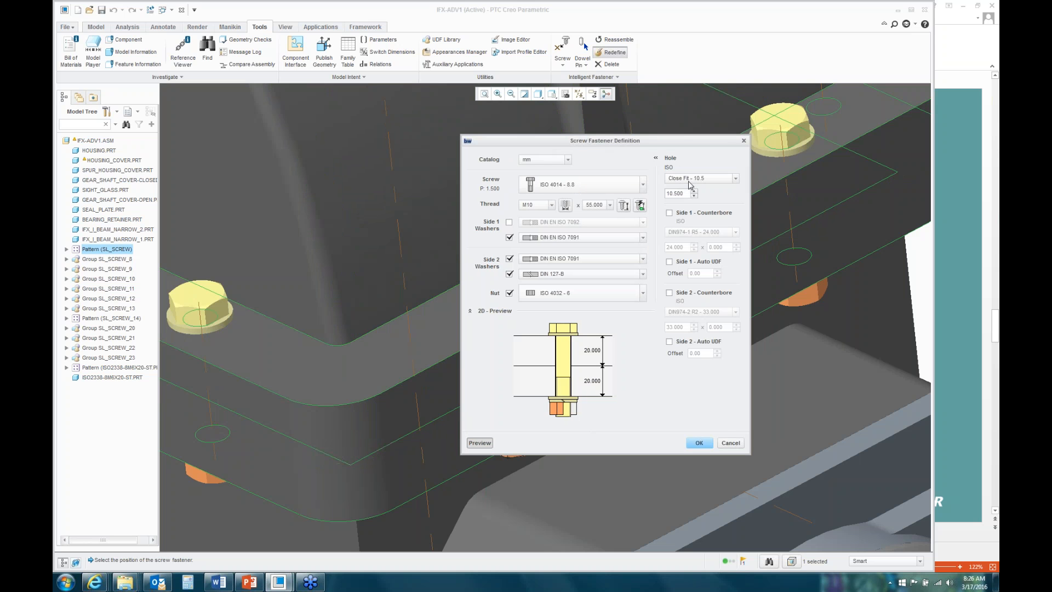
{"action": "left_click", "coordinate": [736, 179]}
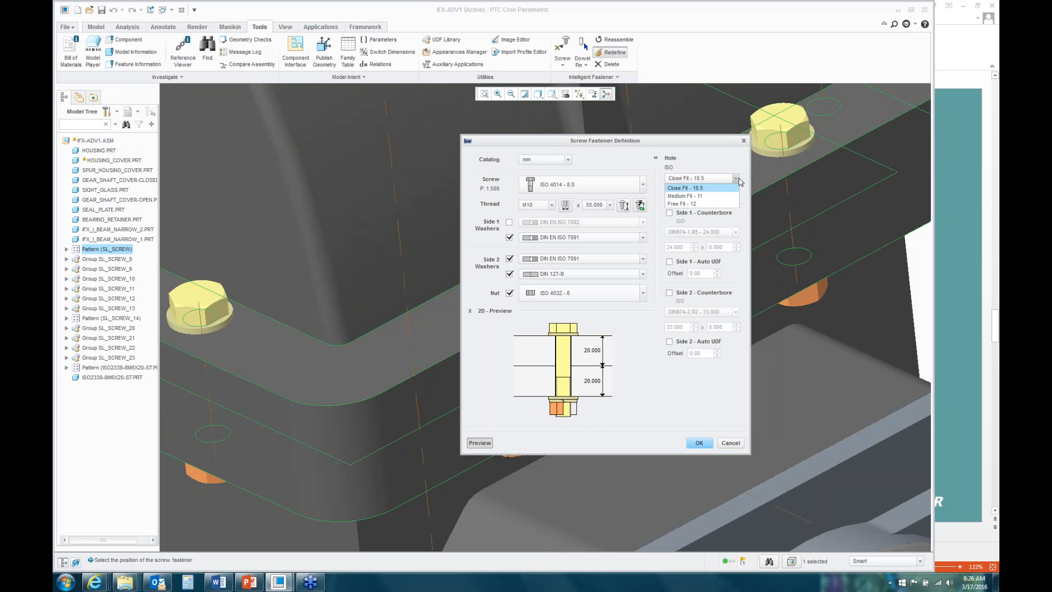
{"action": "left_click", "coordinate": [704, 196]}
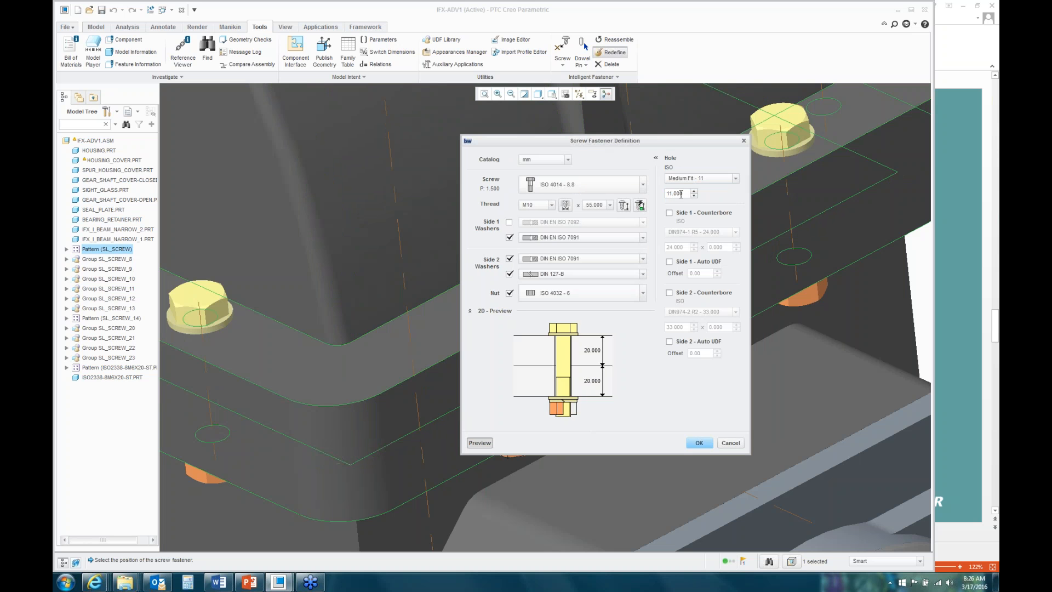
{"action": "left_click", "coordinate": [669, 214]}
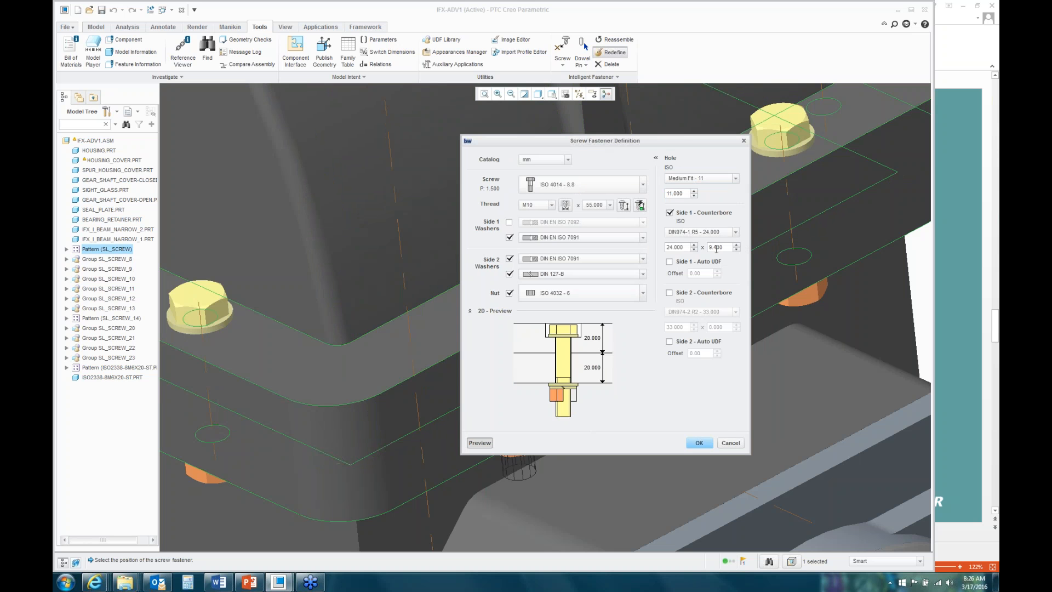
{"action": "left_click", "coordinate": [698, 445]}
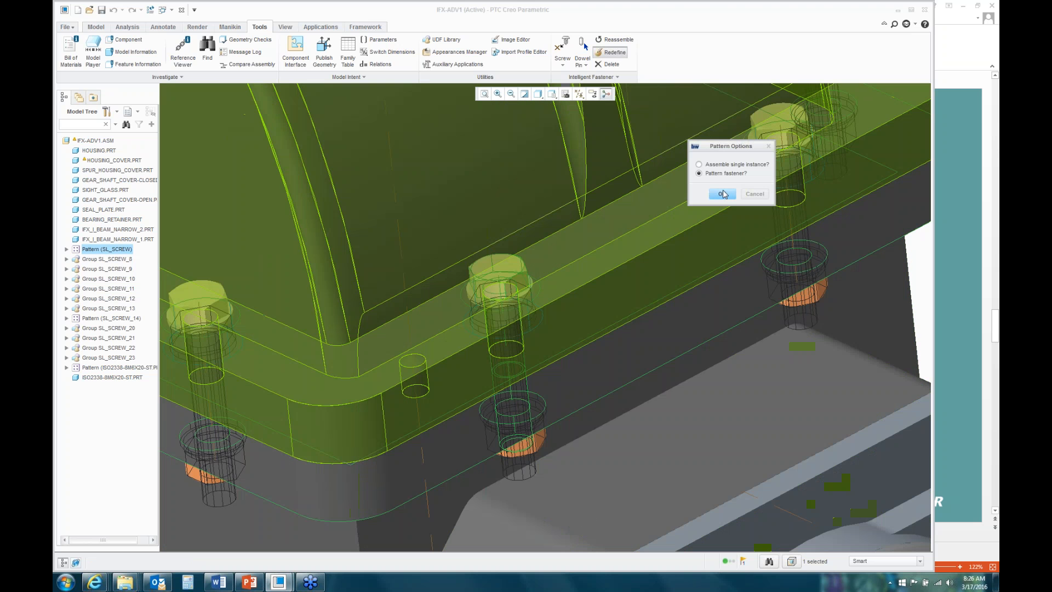
{"action": "left_click", "coordinate": [723, 193]}
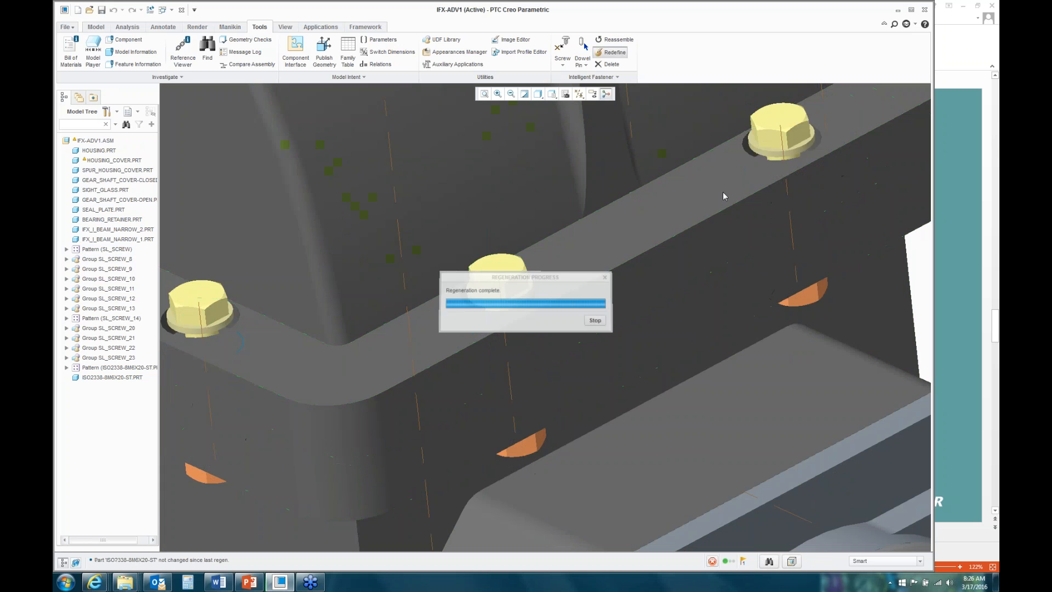
{"action": "right_click", "coordinate": [596, 241]}
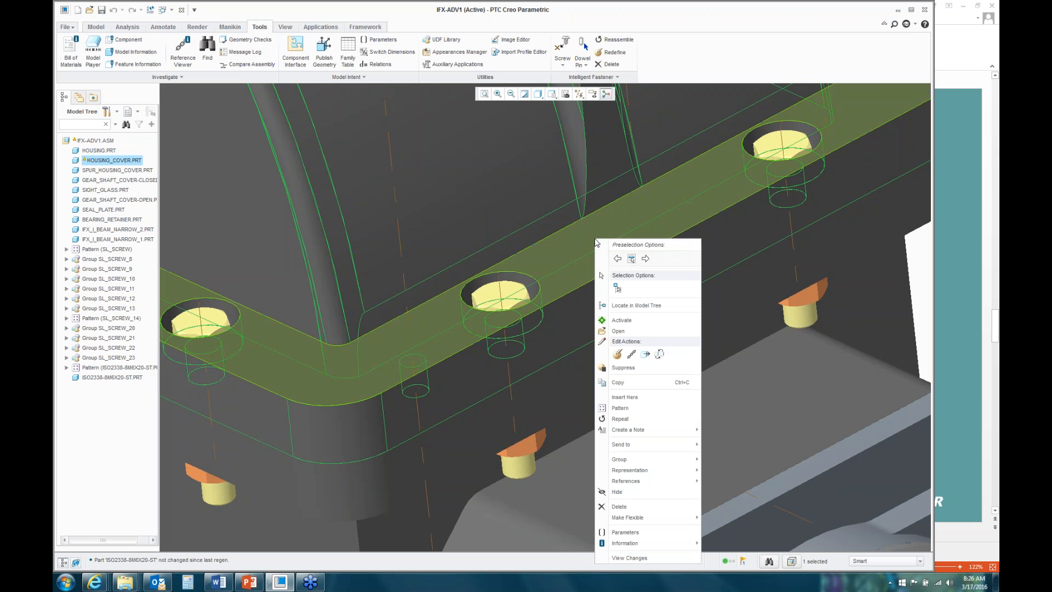
{"action": "left_click", "coordinate": [618, 331]}
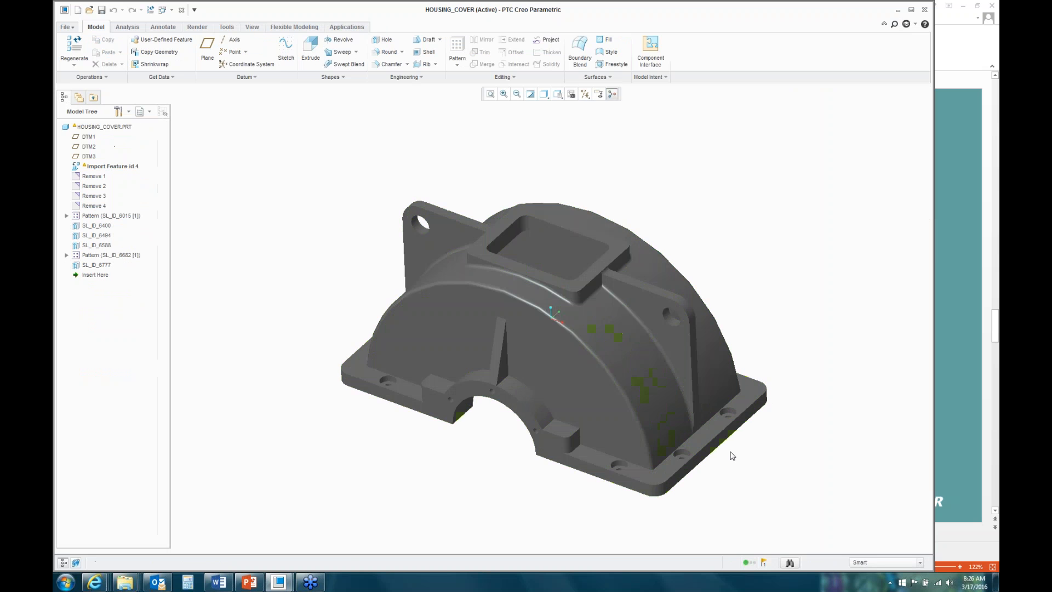
{"action": "scroll", "coordinate": [685, 454], "scroll_direction": "up", "scroll_amount": 6}
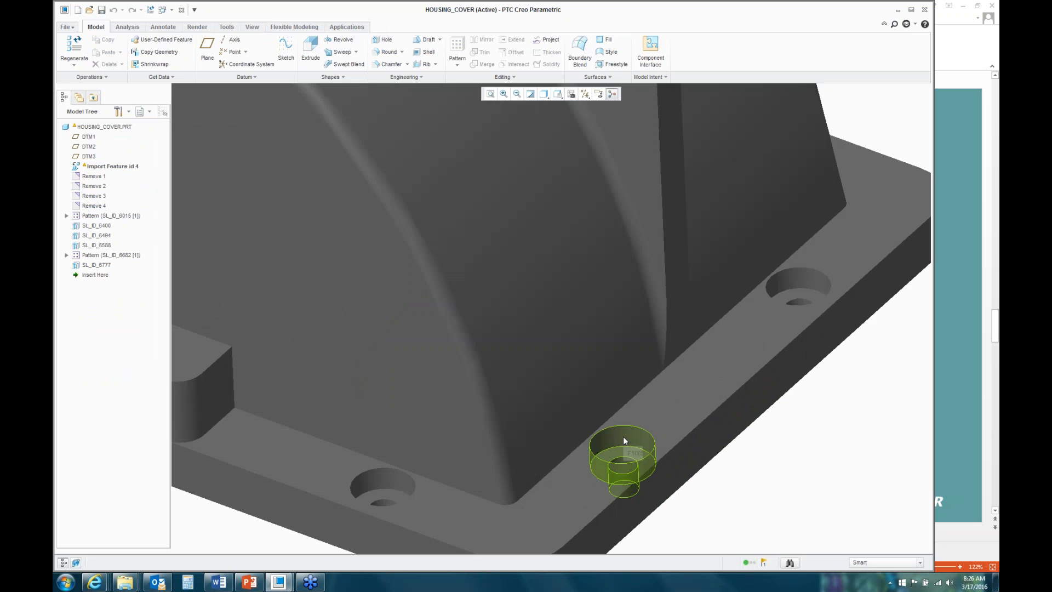
{"action": "scroll", "coordinate": [581, 348], "scroll_direction": "down", "scroll_amount": 5}
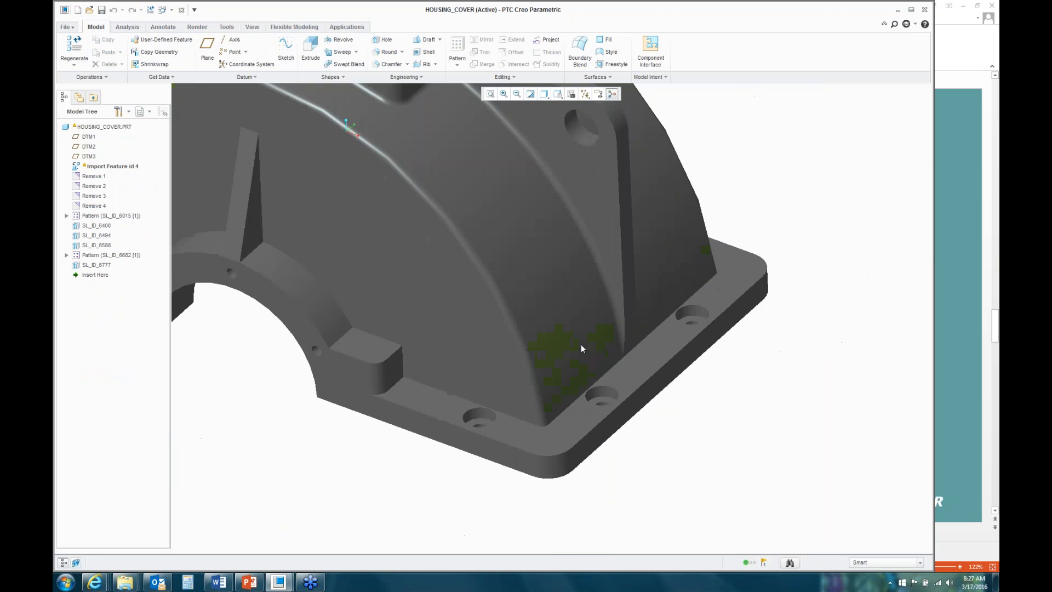
{"action": "left_click", "coordinate": [227, 27]}
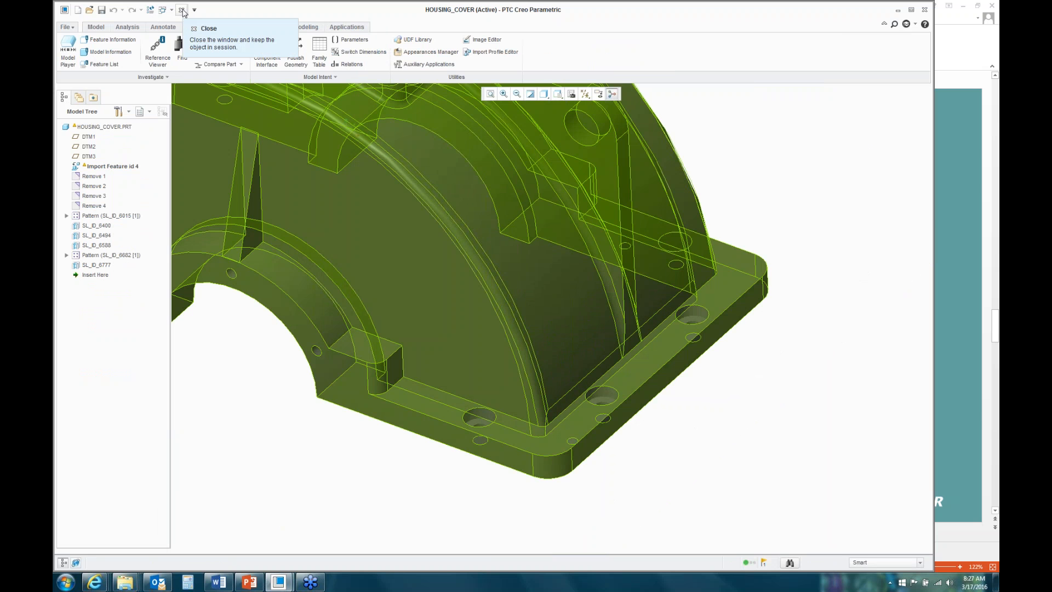
{"action": "left_click", "coordinate": [183, 10]}
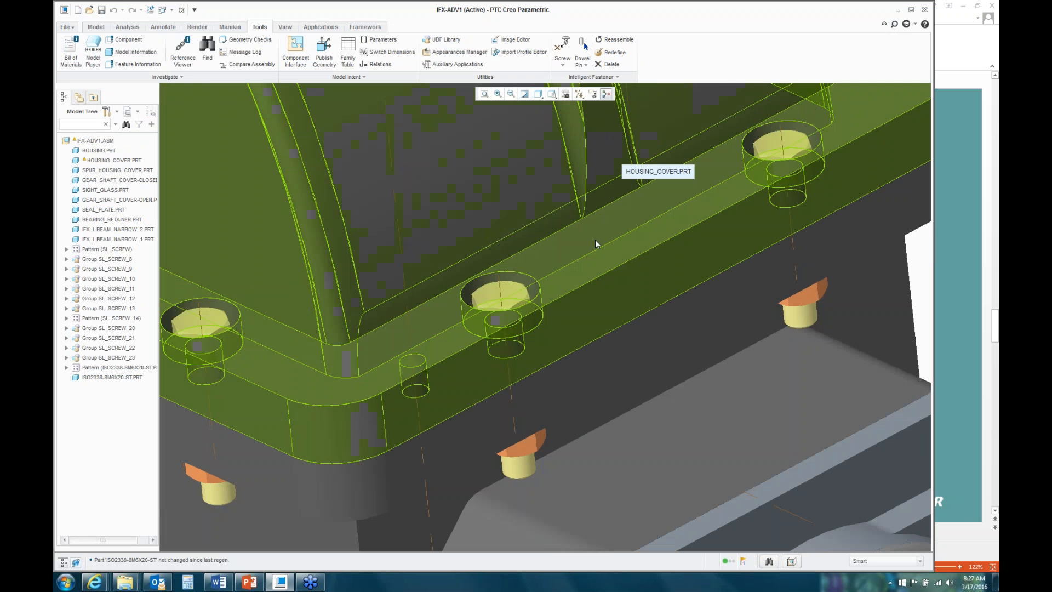
{"action": "scroll", "coordinate": [594, 239], "scroll_direction": "down", "scroll_amount": 3}
{"action": "left_click", "coordinate": [993, 23]}
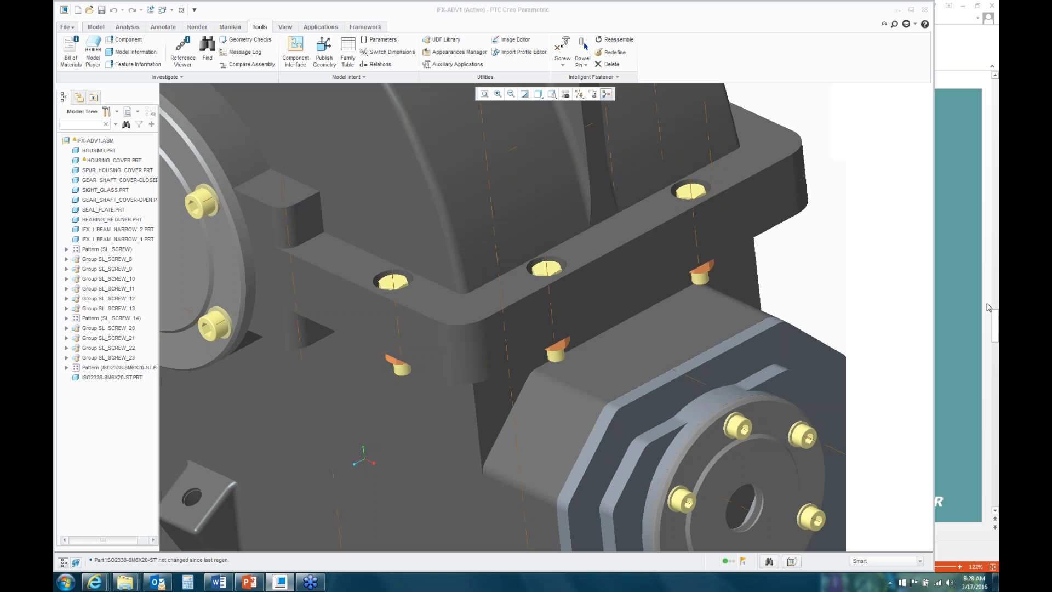
Step: Set the flange screws' side 1 counterbore diameter to 25.000 for the whole pattern
{"action": "left_click", "coordinate": [611, 52]}
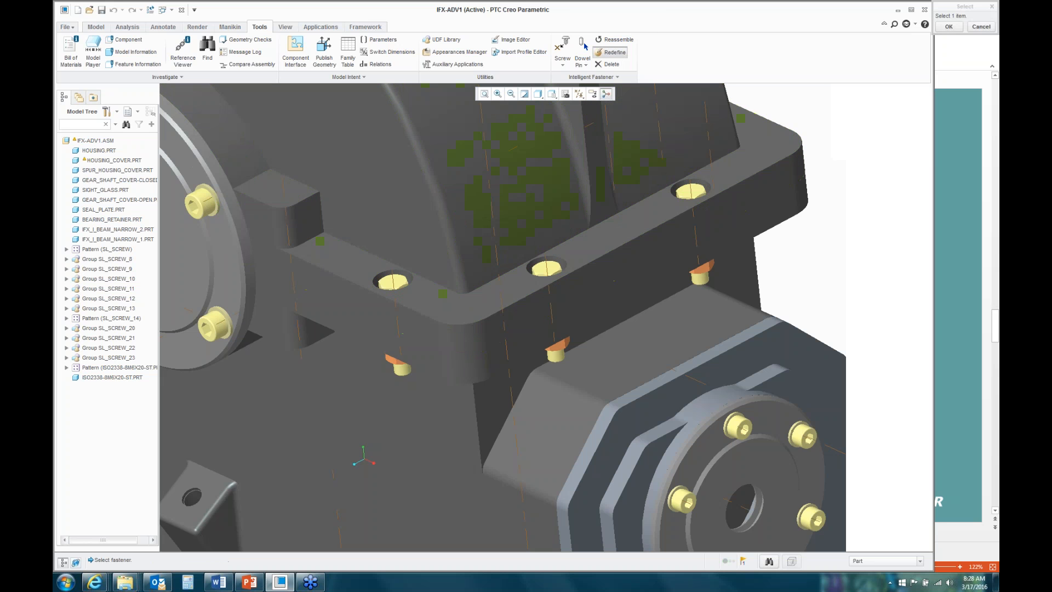
{"action": "left_click", "coordinate": [551, 269]}
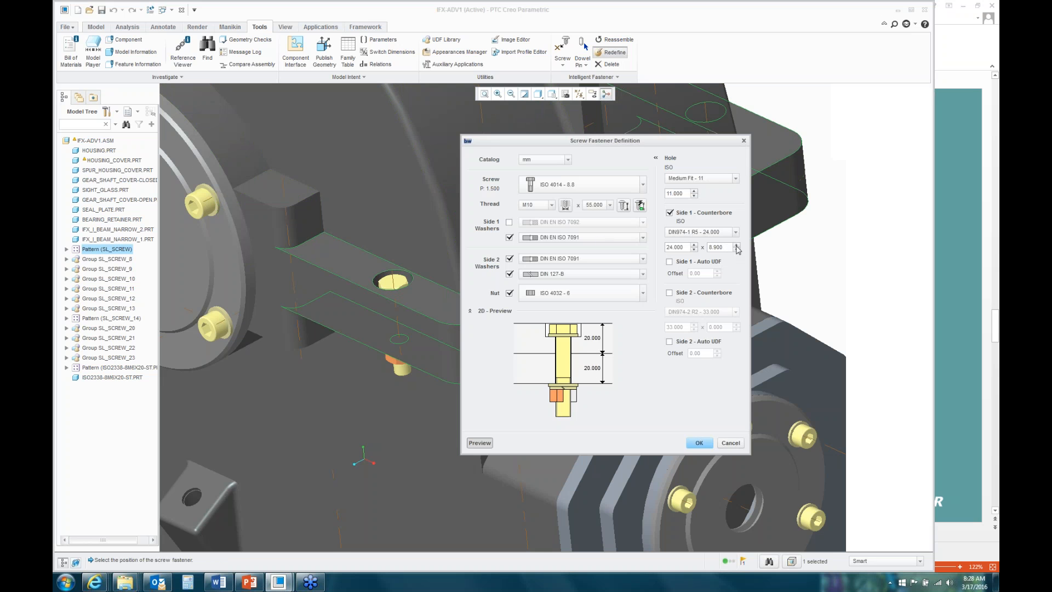
{"action": "left_click", "coordinate": [694, 250]}
{"action": "left_click", "coordinate": [694, 245]}
{"action": "left_click", "coordinate": [694, 245]}
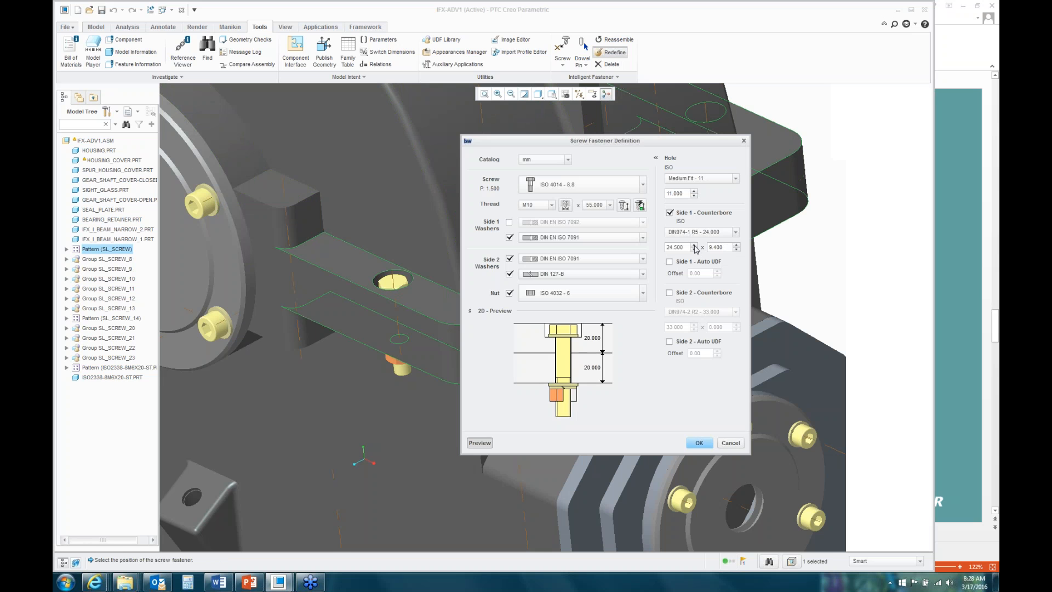
{"action": "left_click", "coordinate": [699, 443]}
{"action": "scroll", "coordinate": [577, 267], "scroll_direction": "down", "scroll_amount": 5}
{"action": "left_click", "coordinate": [722, 194]}
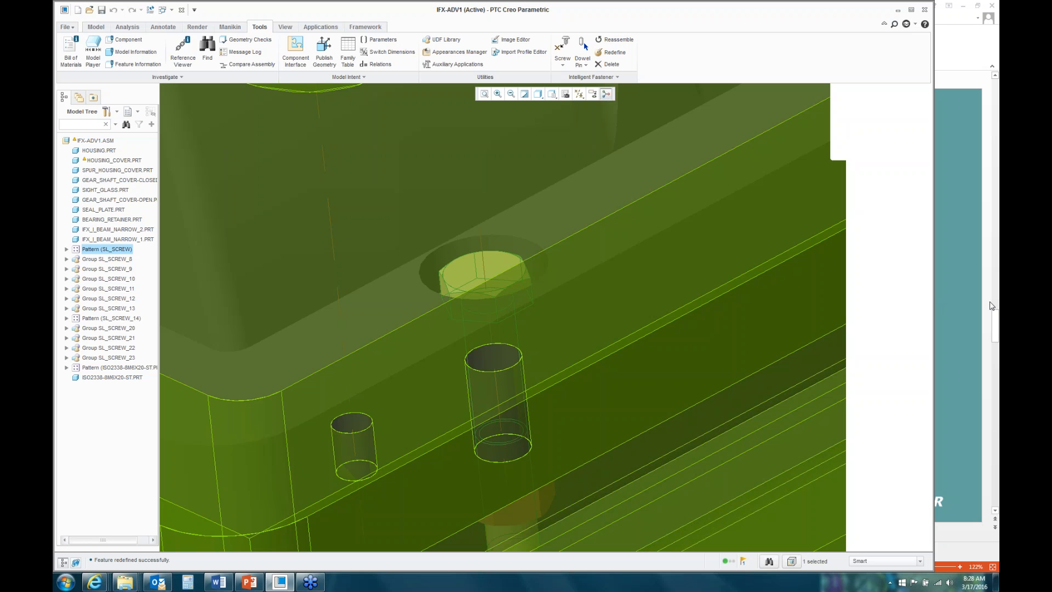
{"action": "left_click", "coordinate": [992, 301]}
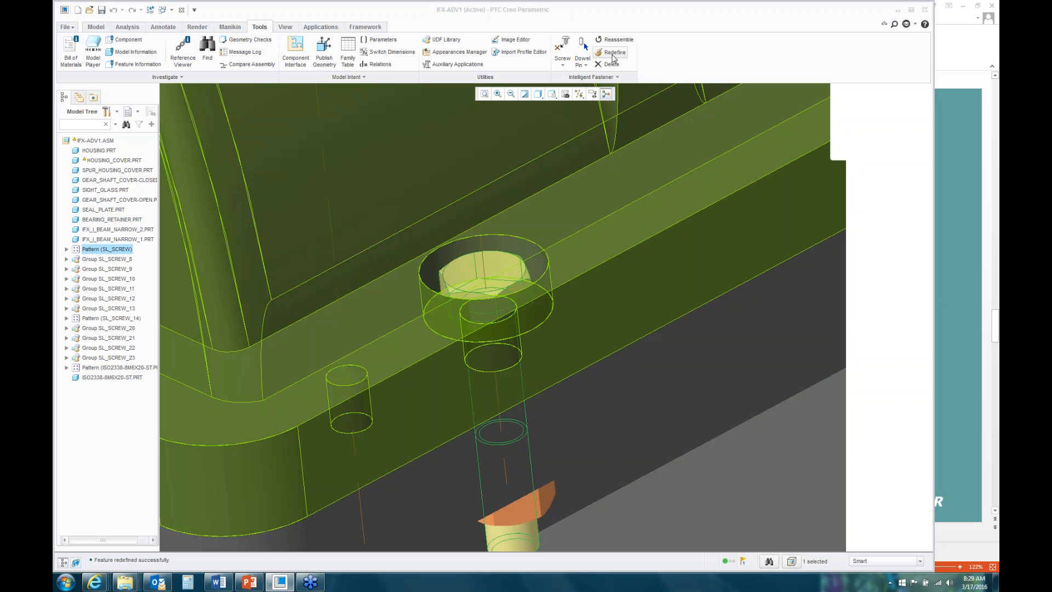
Step: Open the flange screw pattern for redefinition, keeping the mm catalog and ISO 4014 - 8.8 for now
{"action": "left_click", "coordinate": [562, 49]}
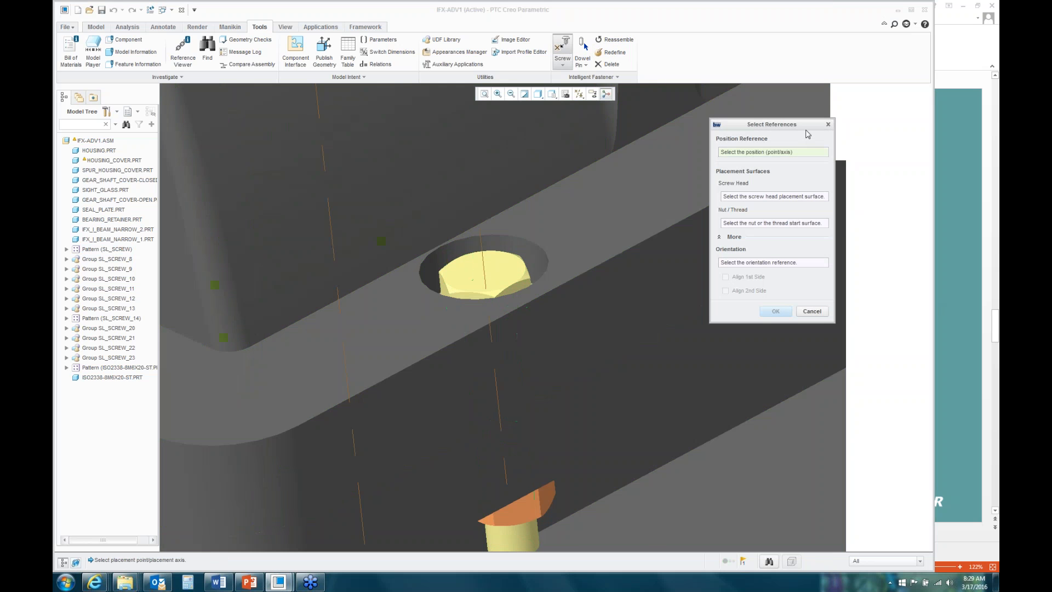
{"action": "left_click", "coordinate": [828, 125]}
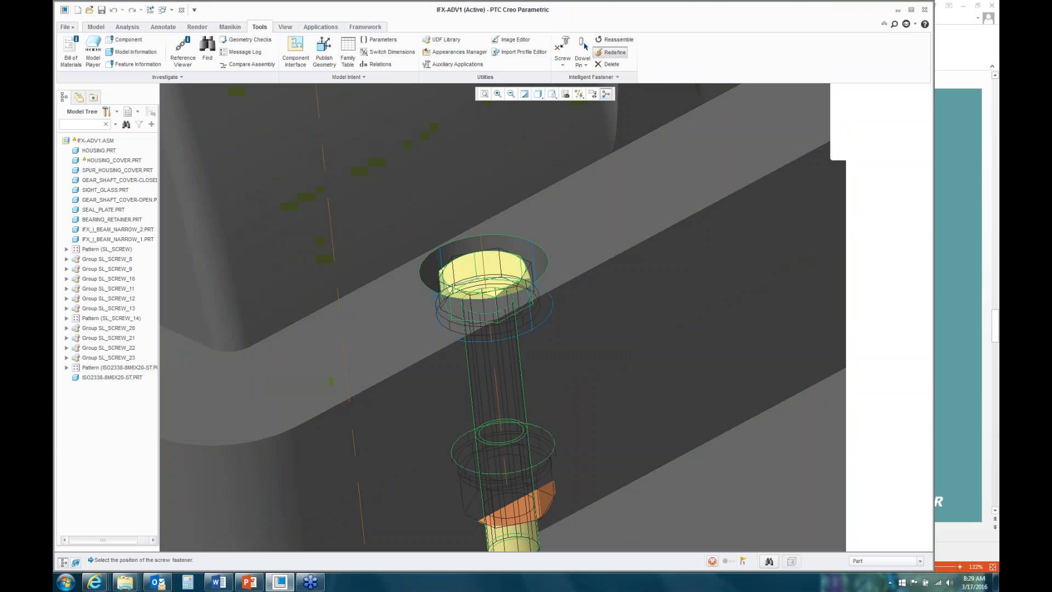
{"action": "left_click", "coordinate": [485, 269]}
{"action": "left_click", "coordinate": [569, 160]}
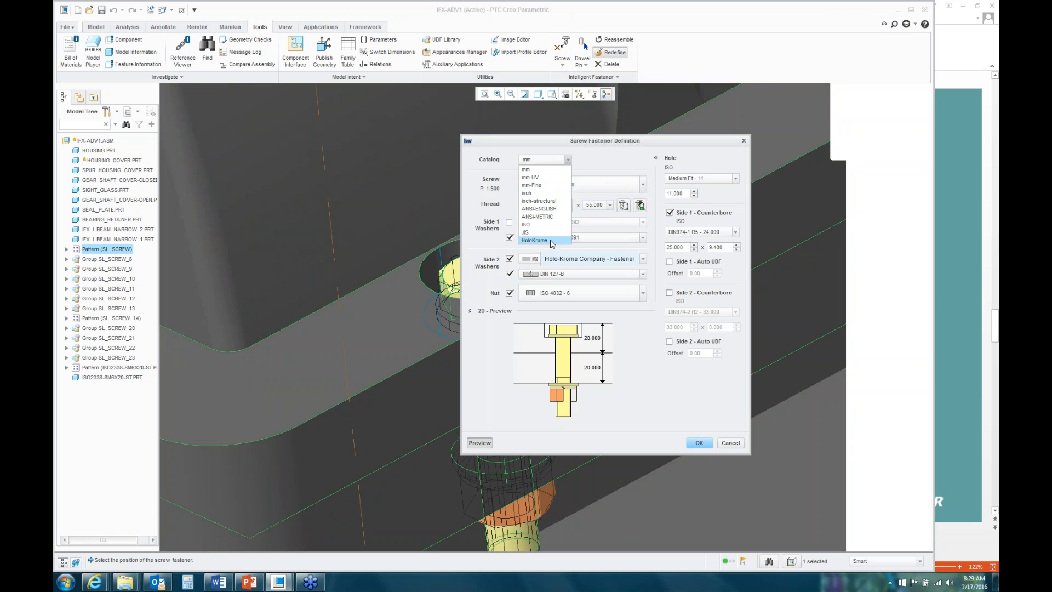
{"action": "left_click", "coordinate": [599, 165]}
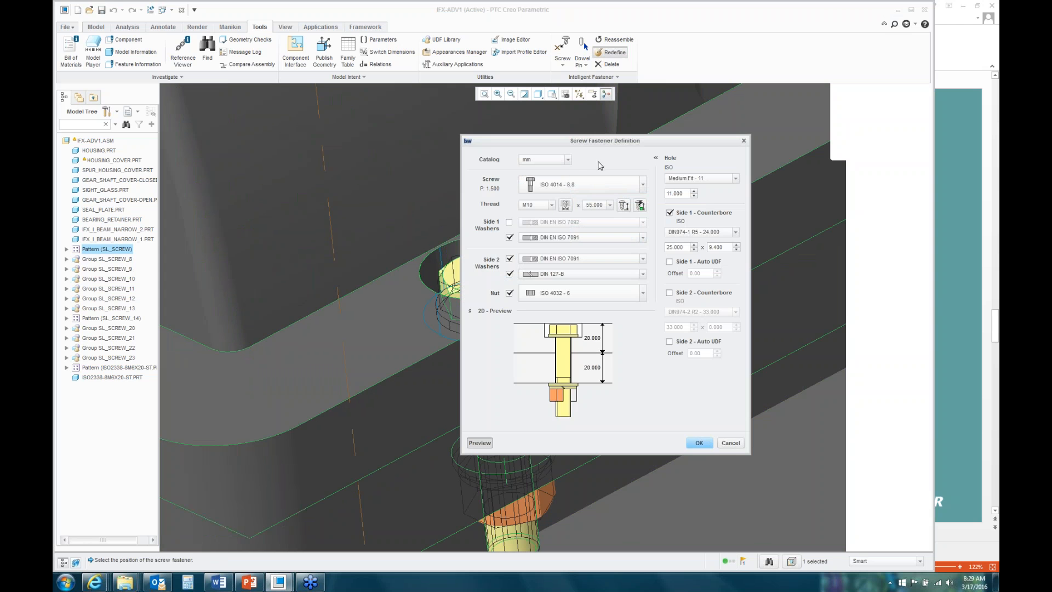
{"action": "left_click", "coordinate": [645, 188]}
{"action": "mouse_move", "coordinate": [643, 214]}
{"action": "left_mouse_down"}
{"action": "mouse_move", "coordinate": [636, 357]}
{"action": "mouse_move", "coordinate": [646, 205]}
{"action": "left_mouse_up"}
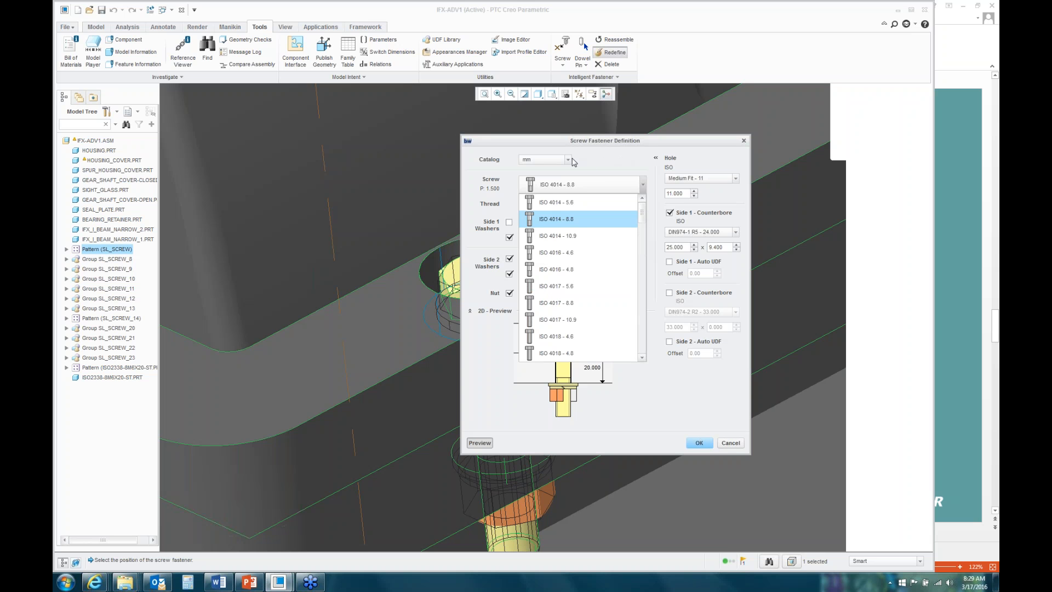
{"action": "left_click", "coordinate": [572, 160]}
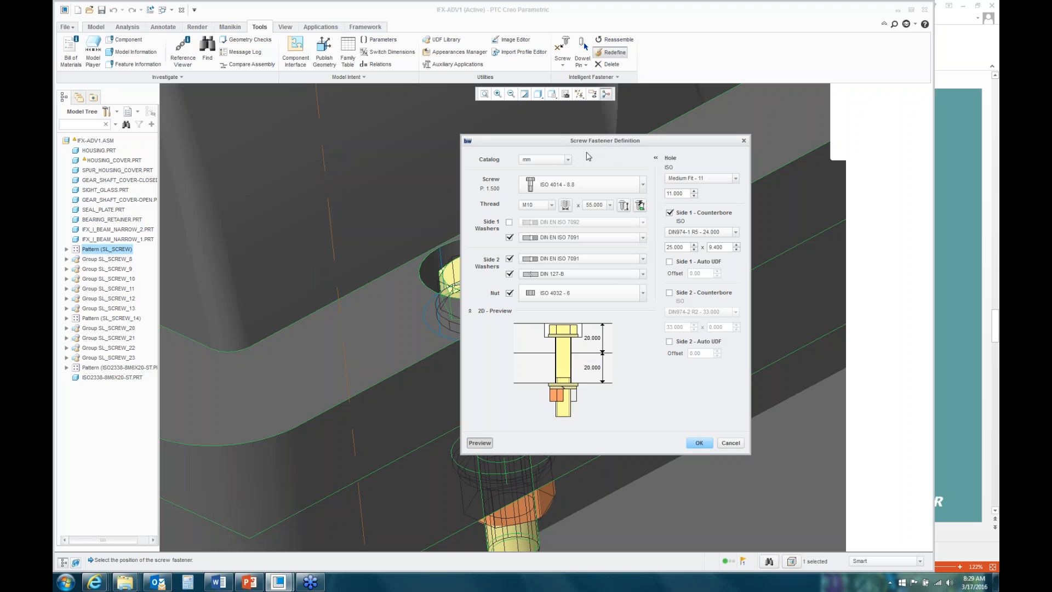
Step: Switch the fastener catalog to inch and choose Hex Bolt, giving a 1/4 x 4 bolt with HexNut
{"action": "left_click", "coordinate": [568, 159]}
{"action": "left_click", "coordinate": [538, 193]}
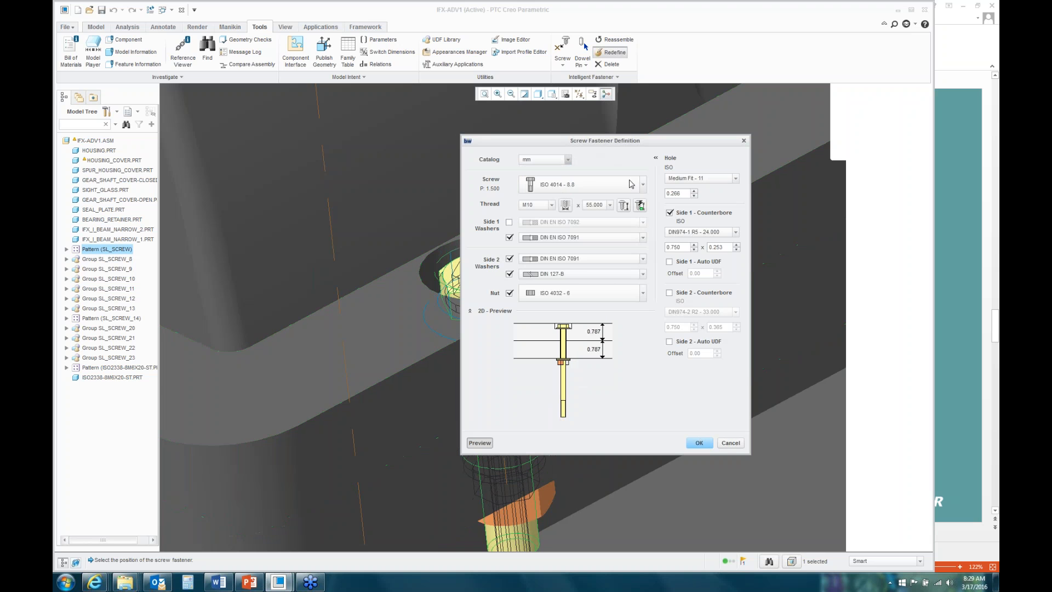
{"action": "left_click", "coordinate": [643, 184]}
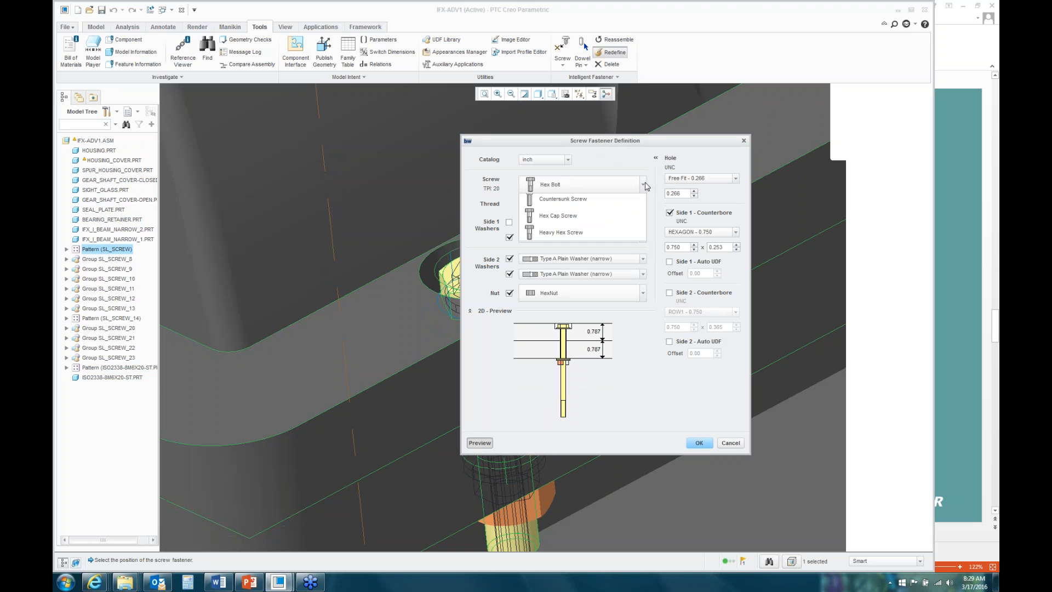
{"action": "left_click", "coordinate": [618, 165]}
{"action": "left_click", "coordinate": [993, 300]}
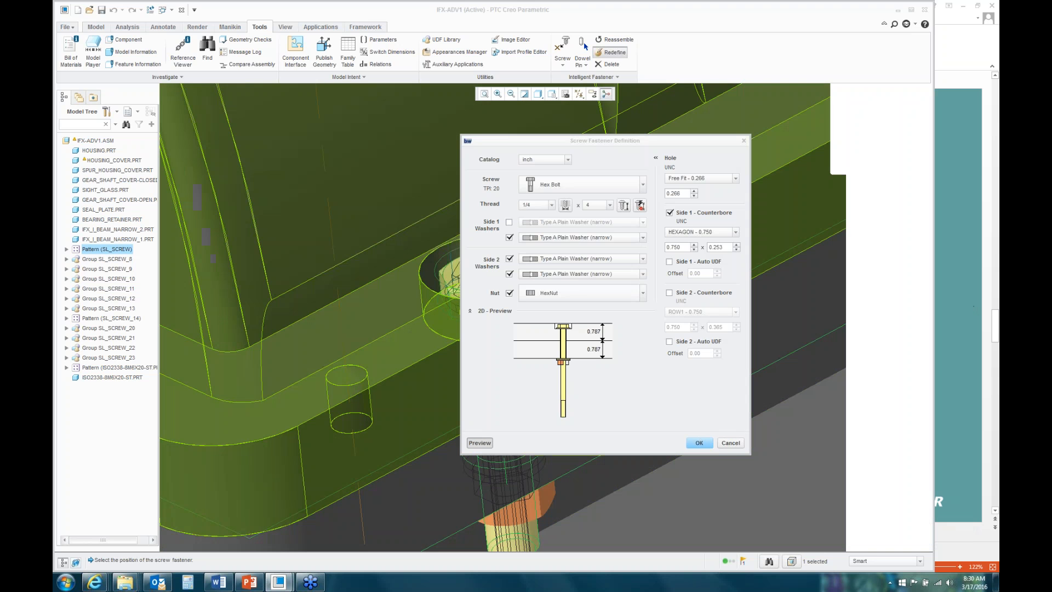
Step: Expand Group SL_SCREW_8 in the Model Tree and select ISO4762-M10X25-8_8.PRT
{"action": "left_click", "coordinate": [66, 260]}
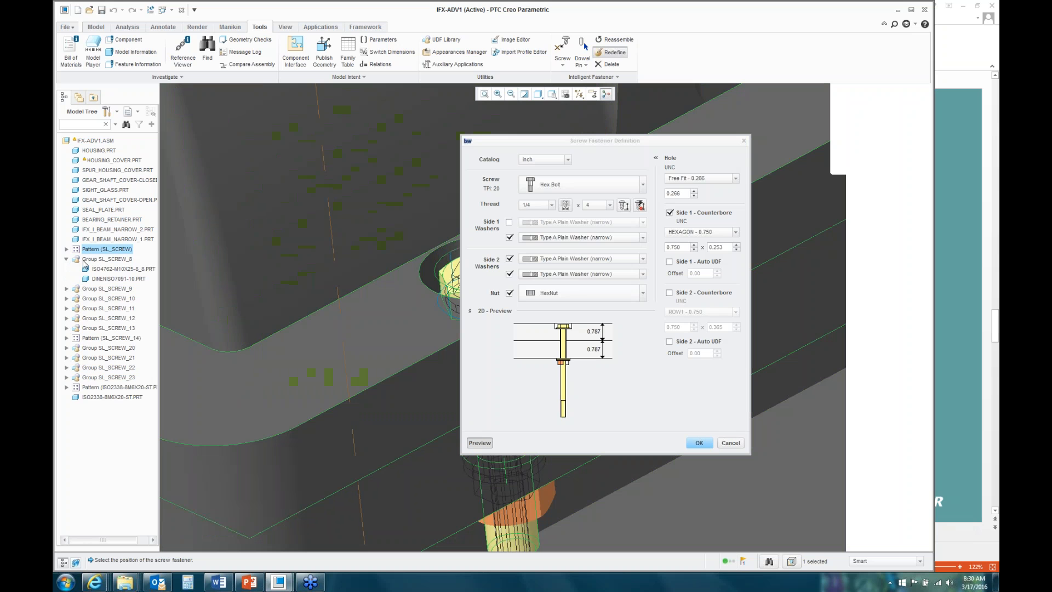
{"action": "left_click", "coordinate": [115, 269]}
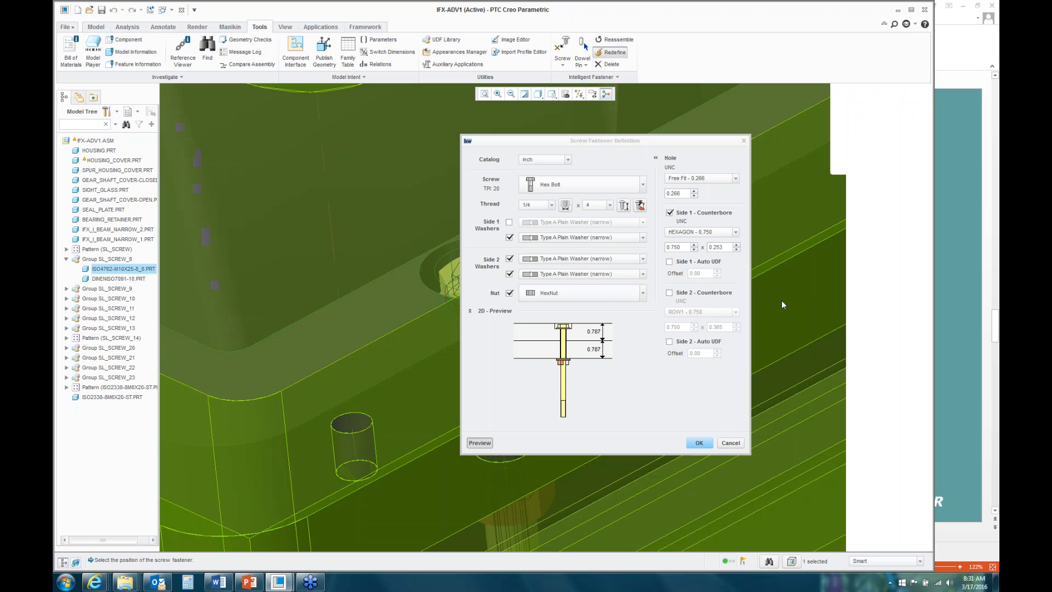
{"action": "left_click", "coordinate": [994, 306]}
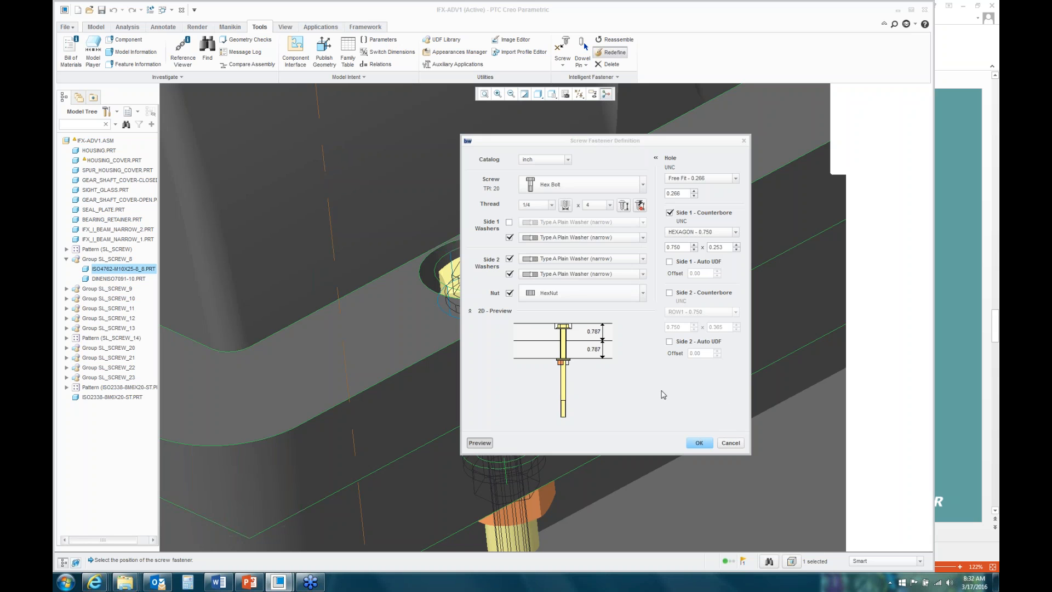
{"action": "left_click", "coordinate": [729, 441]}
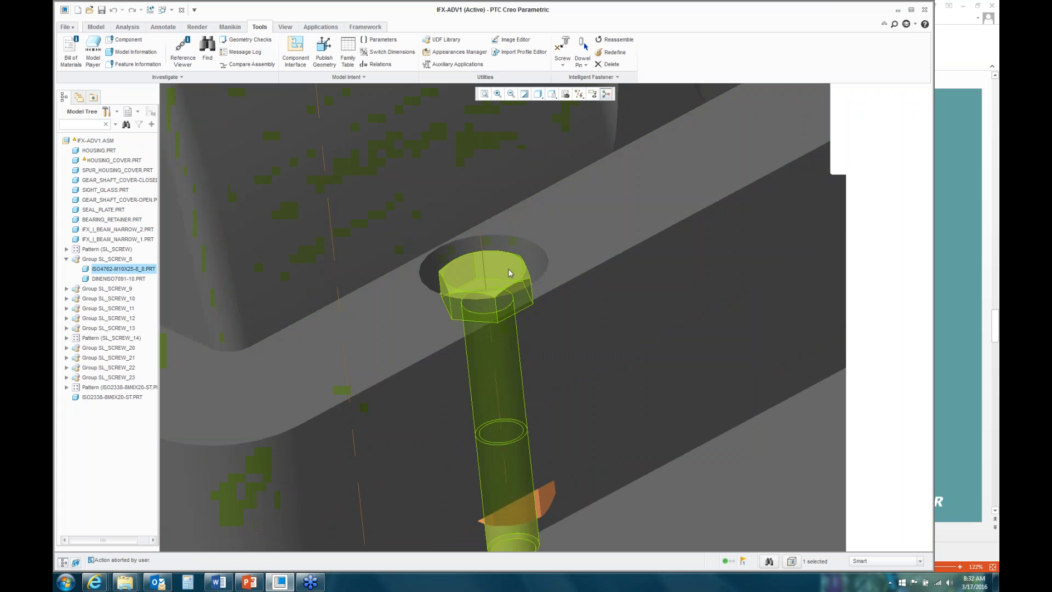
Step: Open the hex bolt from the counterbore in its own window
{"action": "left_click", "coordinate": [508, 269]}
{"action": "right_click", "coordinate": [509, 273]}
{"action": "key", "text": "Escape"}
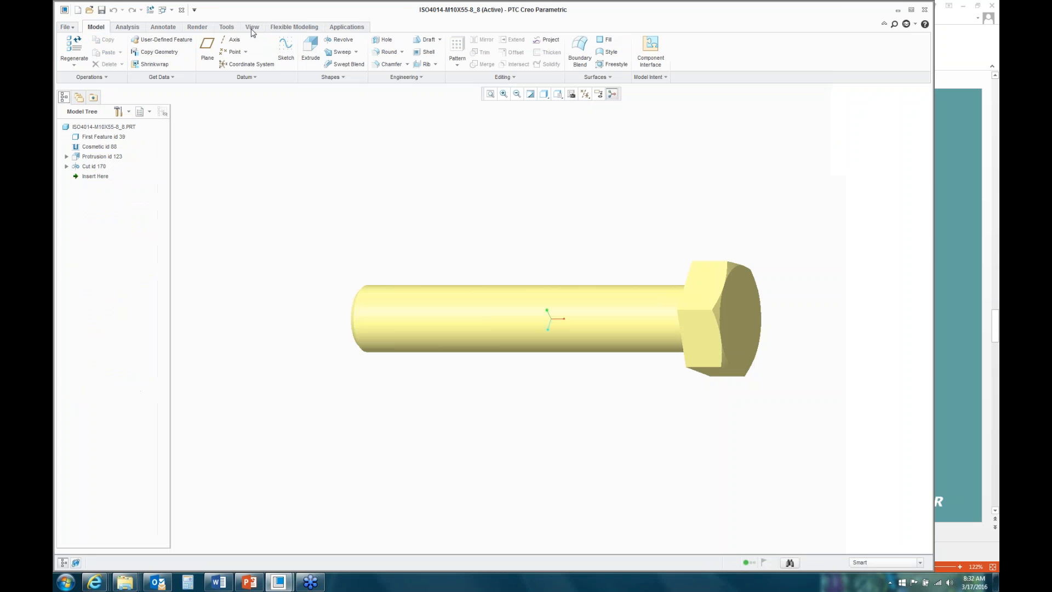
Step: Apply a brown appearance from the Appearance Gallery to the whole bolt part
{"action": "left_click", "coordinate": [252, 27]}
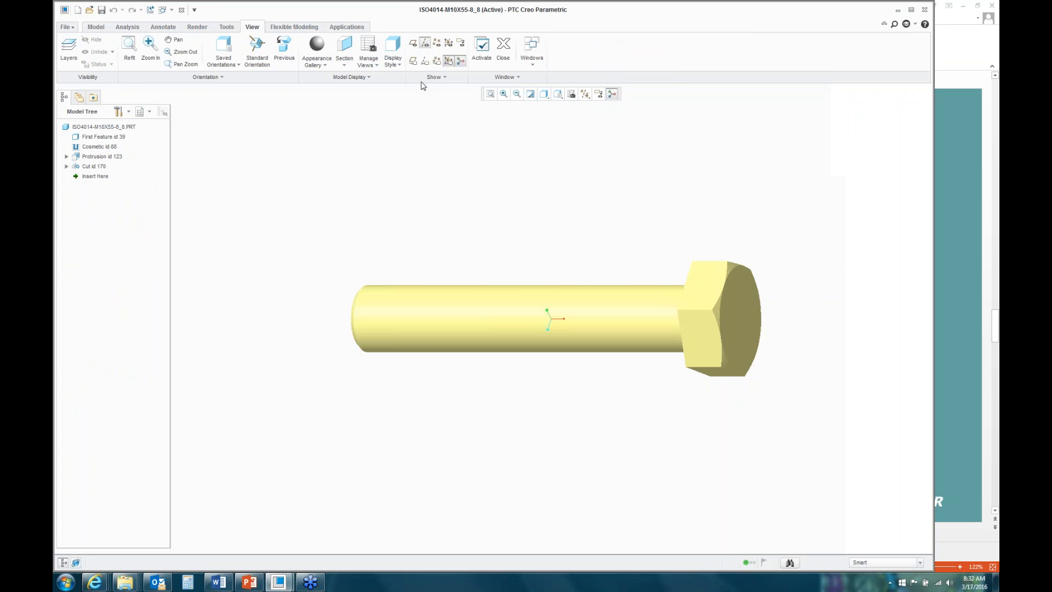
{"action": "left_click", "coordinate": [326, 67]}
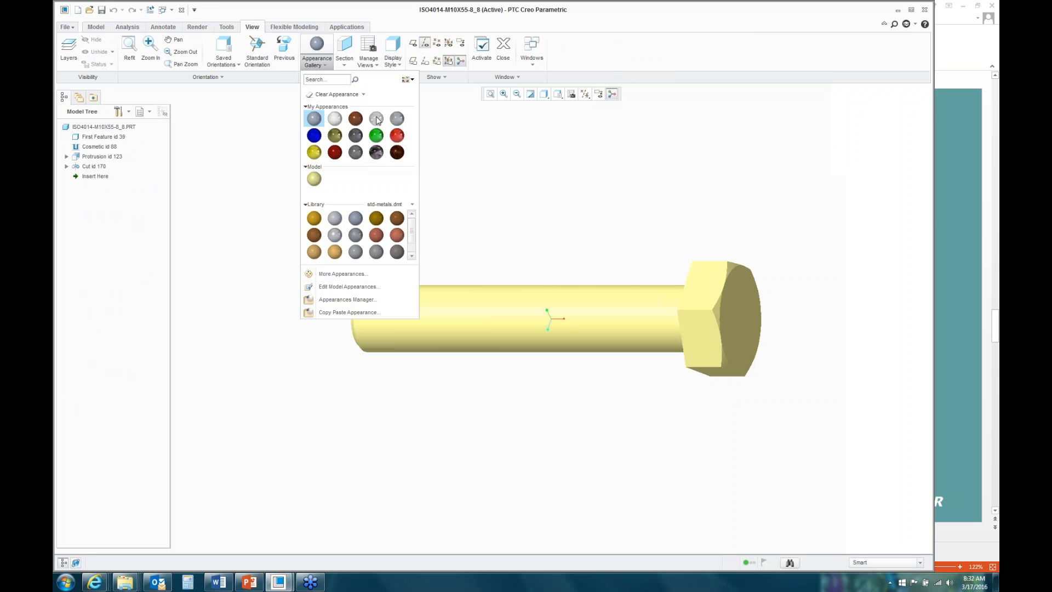
{"action": "left_click", "coordinate": [355, 118]}
{"action": "left_click", "coordinate": [91, 129]}
{"action": "left_click", "coordinate": [949, 27]}
Step: Switch back to the IFX-ADV1.ASM assembly window
{"action": "left_click", "coordinate": [172, 12]}
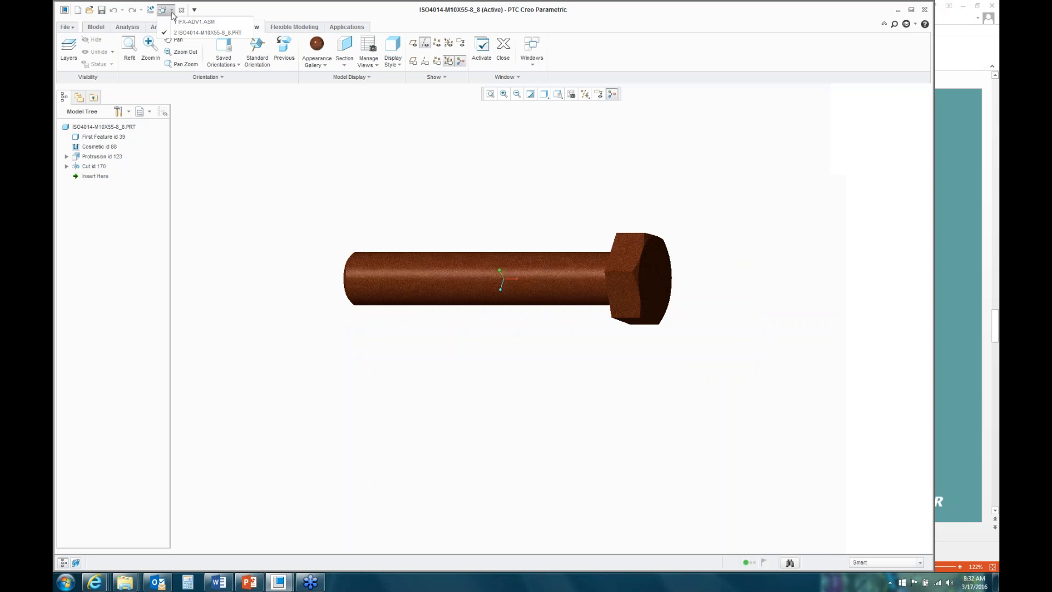
{"action": "left_click", "coordinate": [189, 21]}
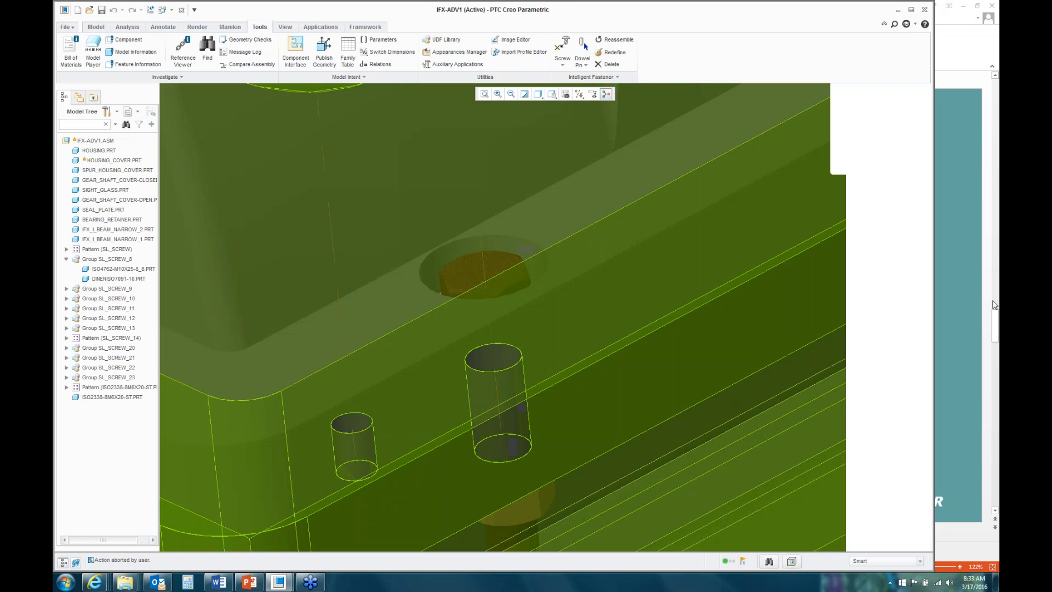
{"action": "left_click", "coordinate": [992, 303]}
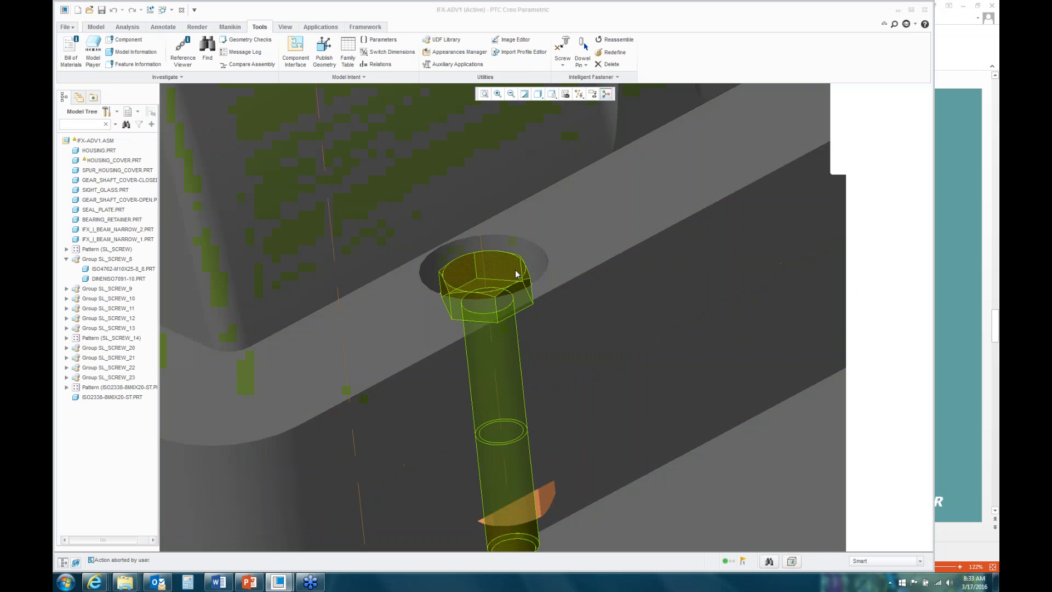
Step: Open the brown ISO4014-M10X55-8_8 hex bolt in its own part window
{"action": "left_click", "coordinate": [512, 275]}
{"action": "right_click", "coordinate": [517, 274]}
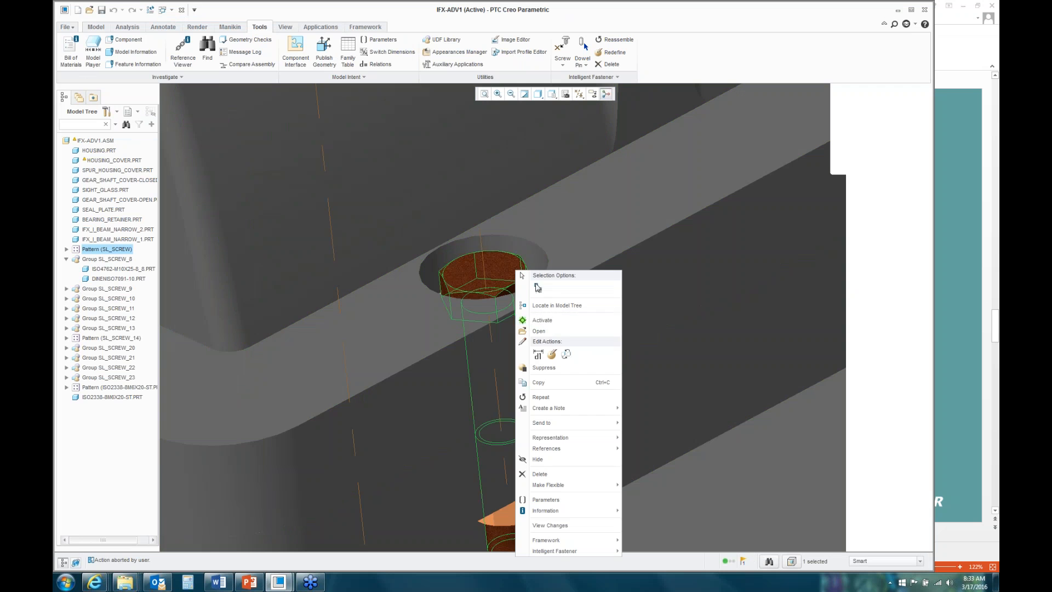
{"action": "left_click", "coordinate": [542, 331]}
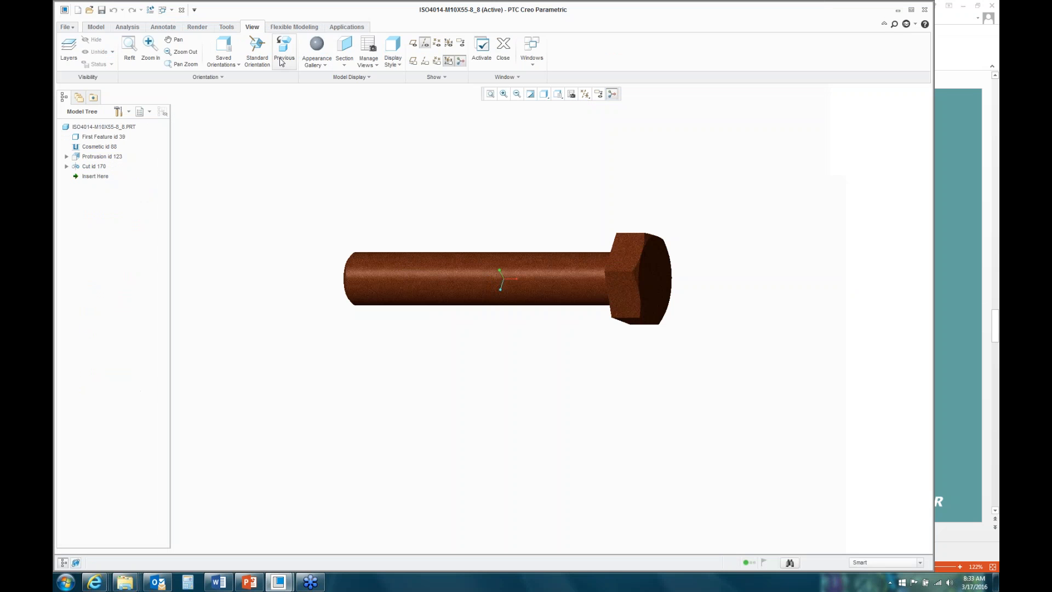
Step: Review the bolt's parameters with the Name column widened to show PTC_MATERIAL_NAME, then close unchanged
{"action": "left_click", "coordinate": [231, 27]}
{"action": "left_click", "coordinate": [345, 43]}
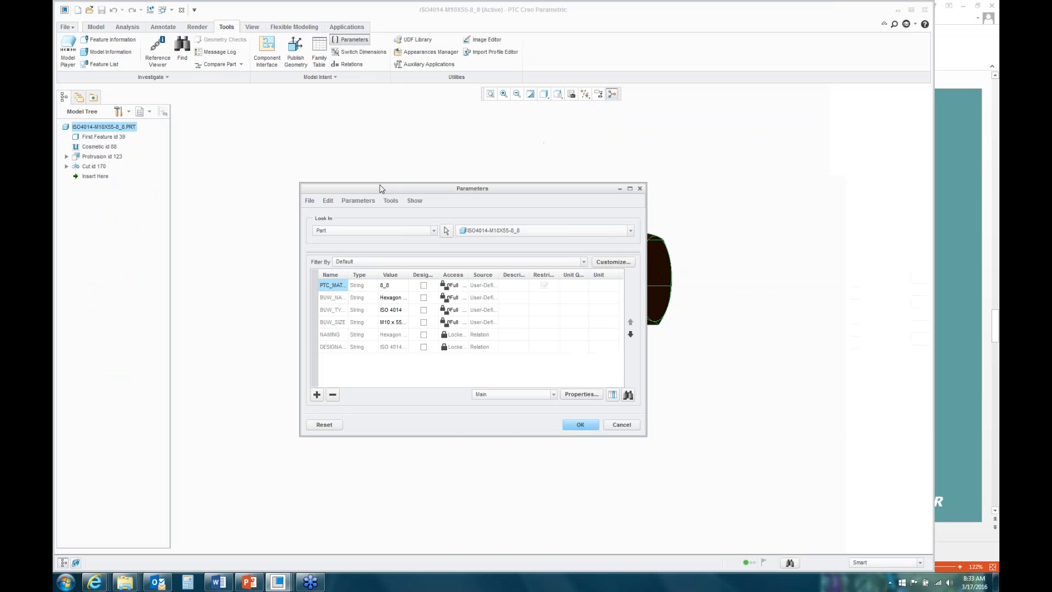
{"action": "left_click_drag", "start_coordinate": [353, 270], "coordinate": [496, 269]}
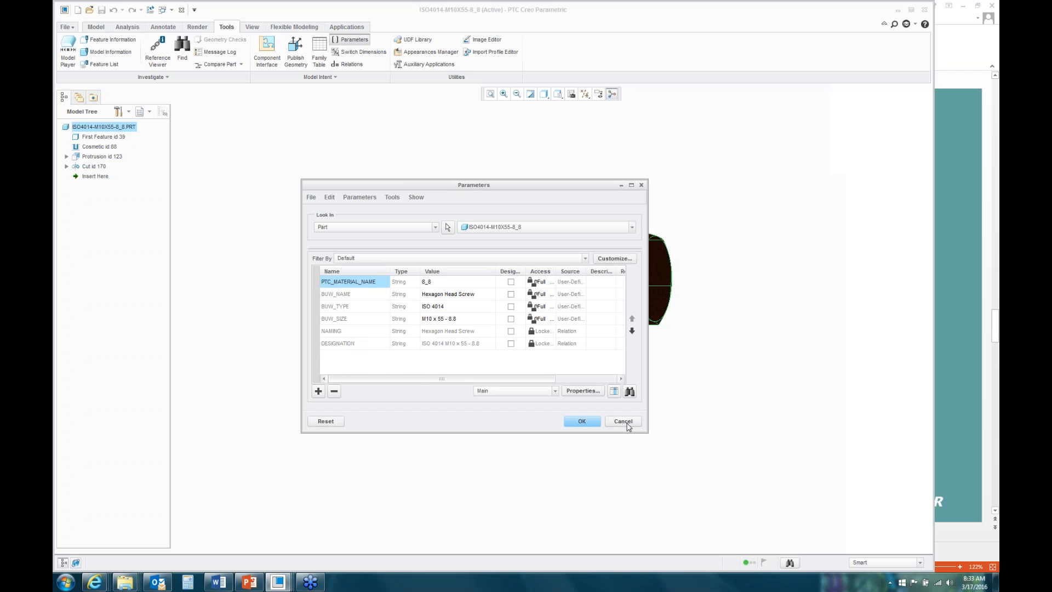
{"action": "left_click", "coordinate": [623, 420]}
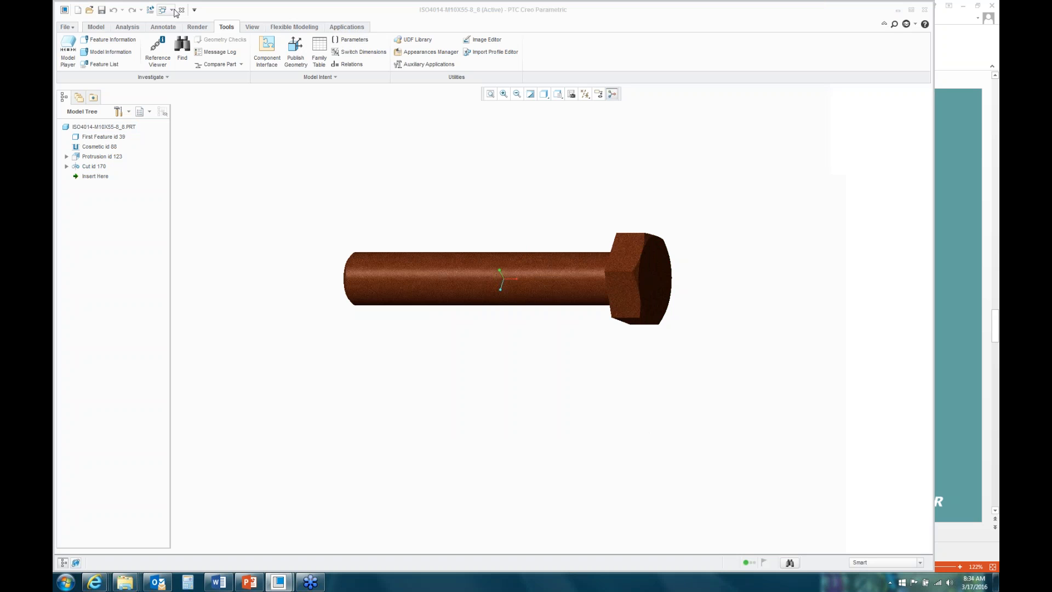
Step: Switch back to the IFX-ADV1 assembly and open HOUSING_COVER in its own part window
{"action": "left_click", "coordinate": [172, 10]}
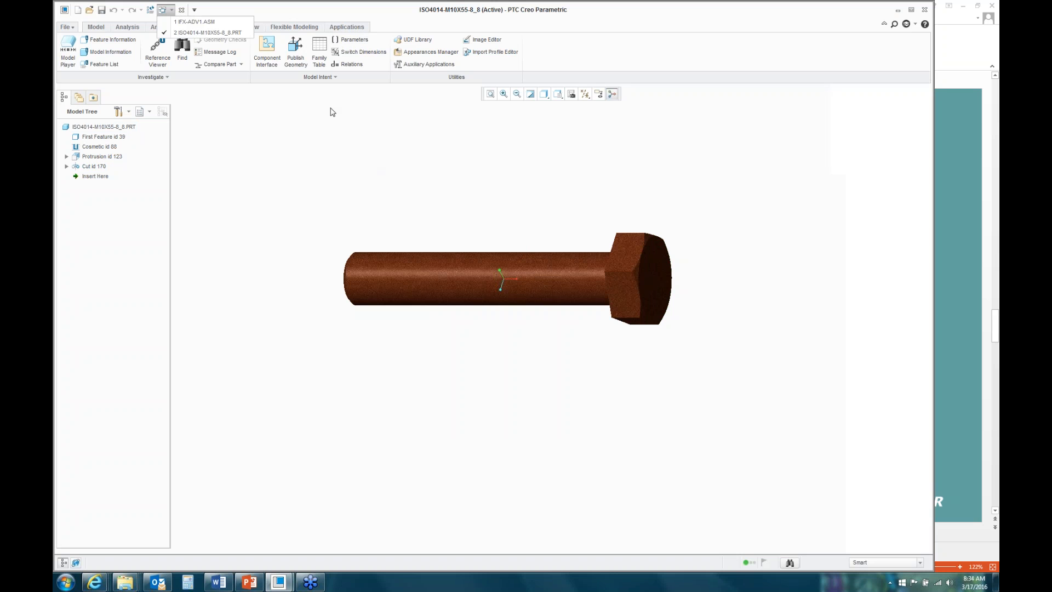
{"action": "left_click", "coordinate": [212, 22]}
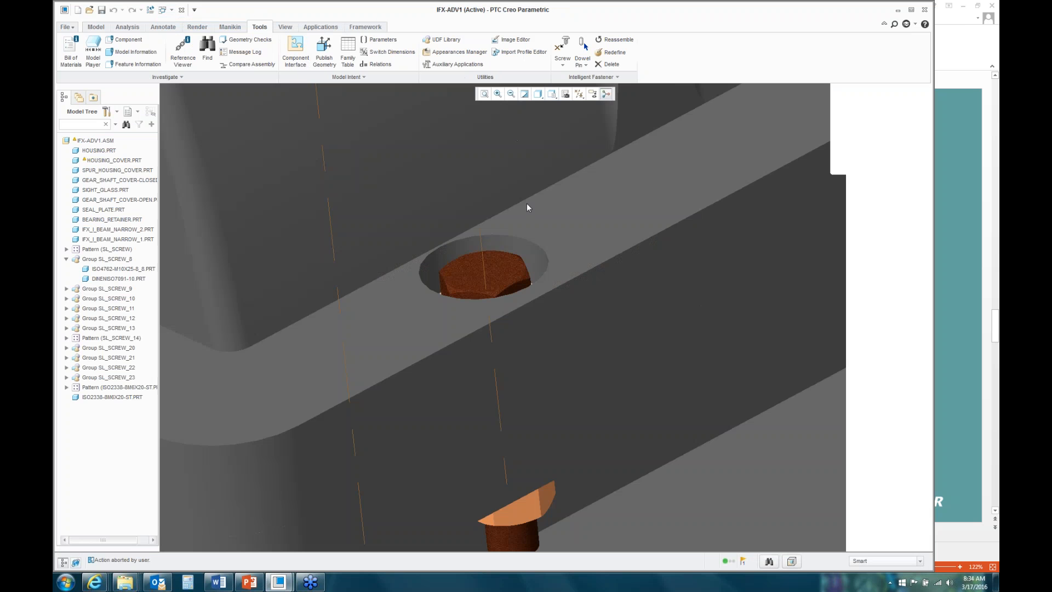
{"action": "left_click", "coordinate": [562, 260]}
{"action": "right_click", "coordinate": [567, 214]}
{"action": "left_click", "coordinate": [590, 305]}
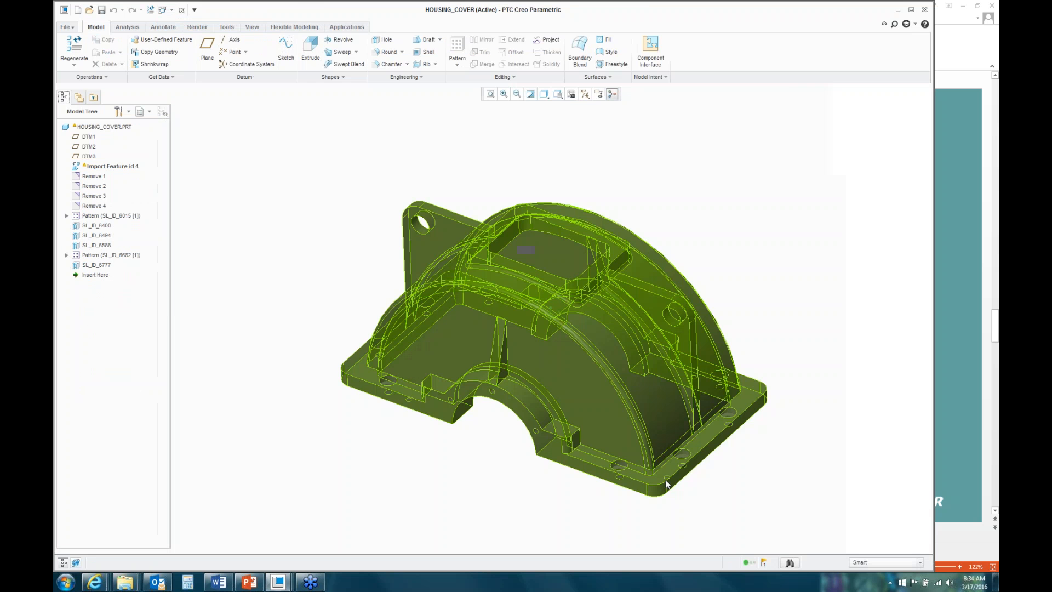
Step: Inspect a flange counterbored hole's definition and two-line note, then cancel without changes
{"action": "scroll", "coordinate": [667, 484], "scroll_direction": "up", "scroll_amount": 5}
{"action": "left_click", "coordinate": [724, 392]}
{"action": "right_click", "coordinate": [540, 206]}
{"action": "left_click", "coordinate": [570, 250]}
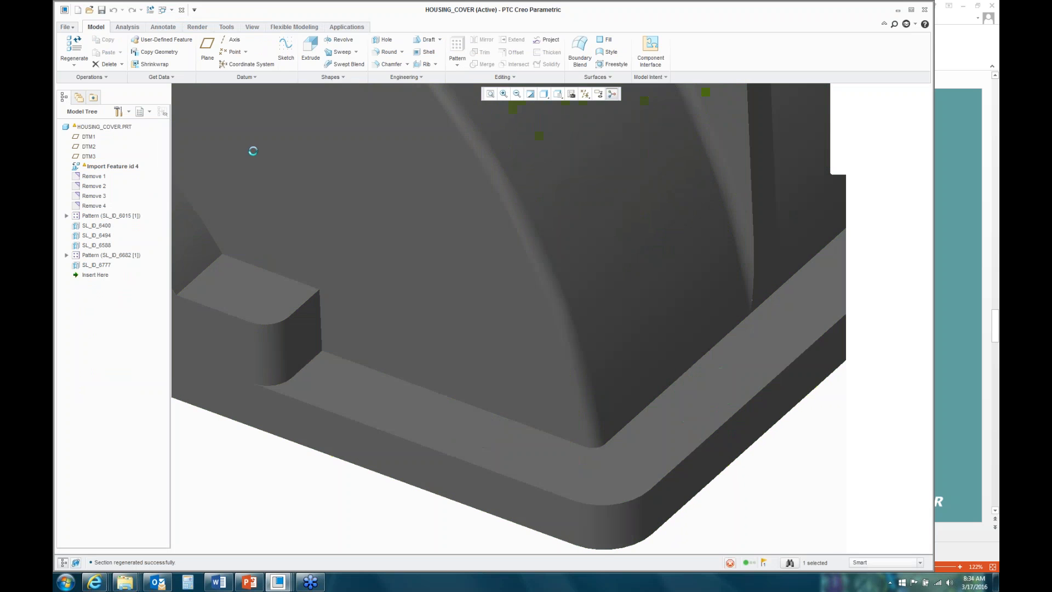
{"action": "left_click", "coordinate": [174, 79]}
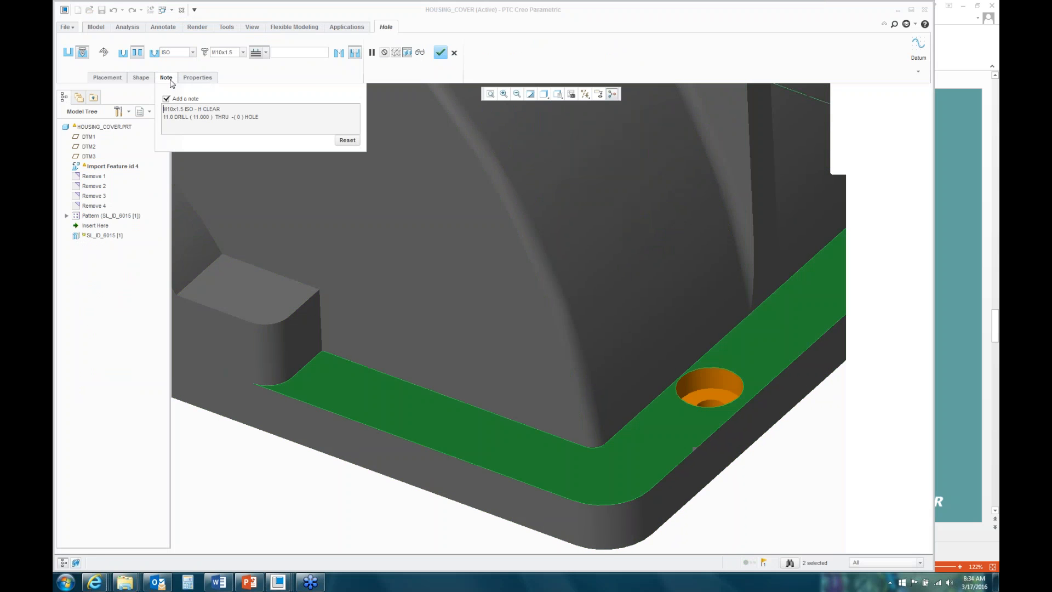
{"action": "left_click_drag", "start_coordinate": [272, 122], "coordinate": [163, 108]}
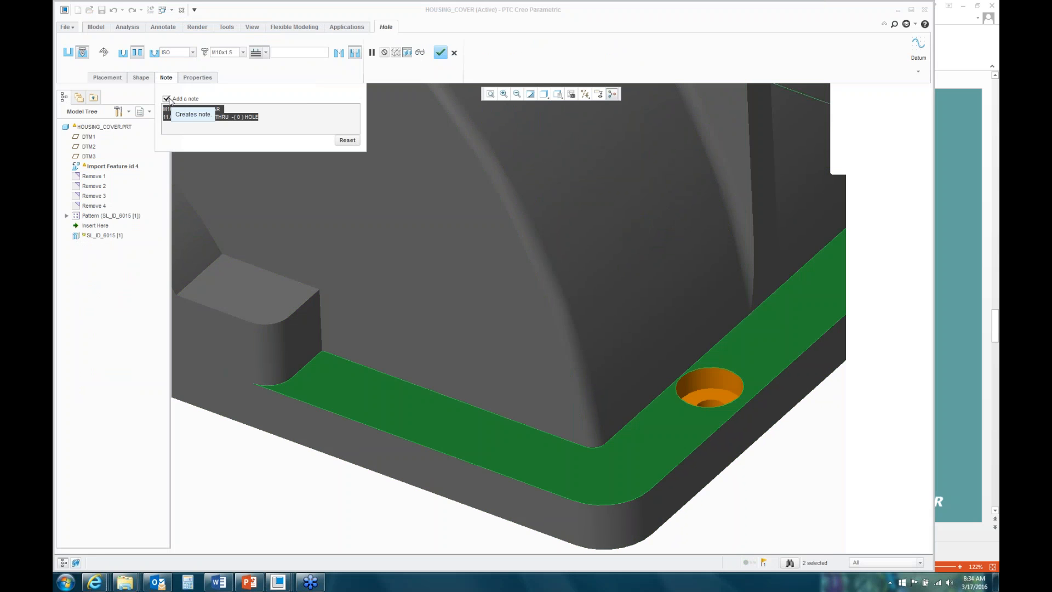
{"action": "left_click", "coordinate": [454, 53]}
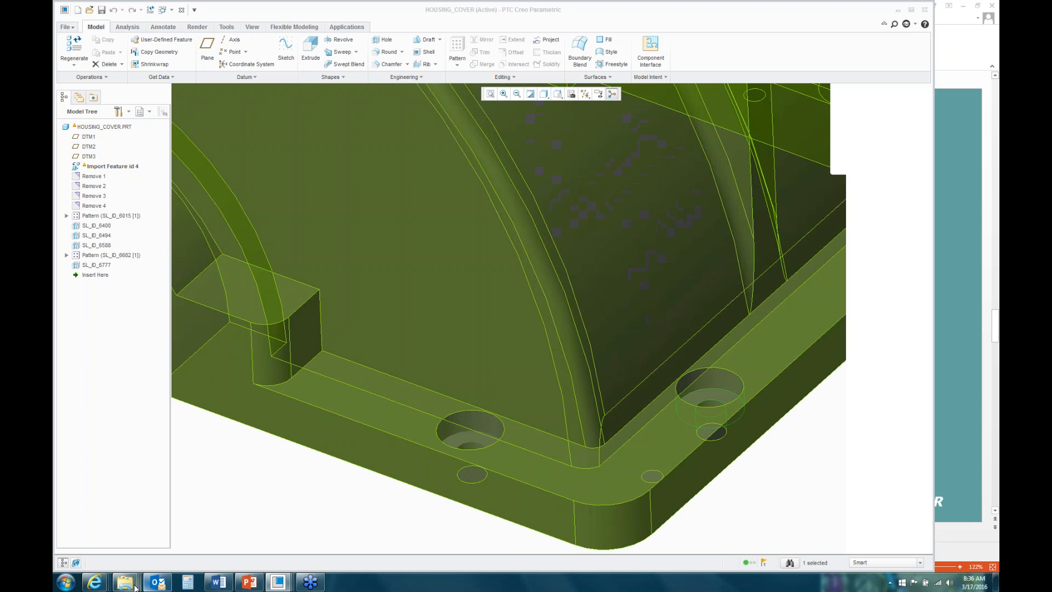
Step: In Explorer, navigate from the IFX folder into intelligent_fastener > Asm-Adv
{"action": "mouse_move", "coordinate": [128, 586]}
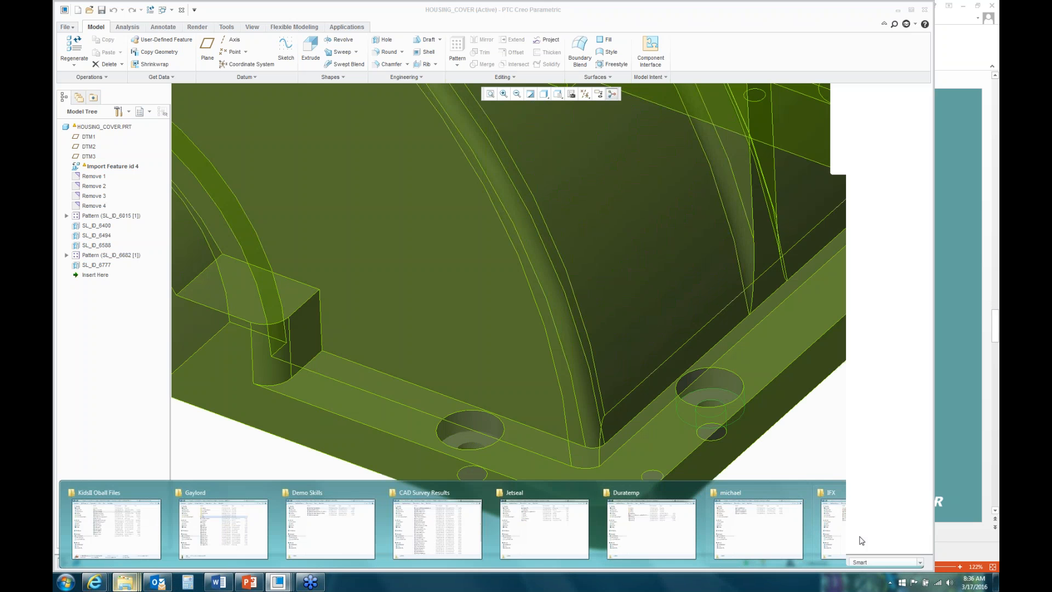
{"action": "left_click", "coordinate": [786, 516]}
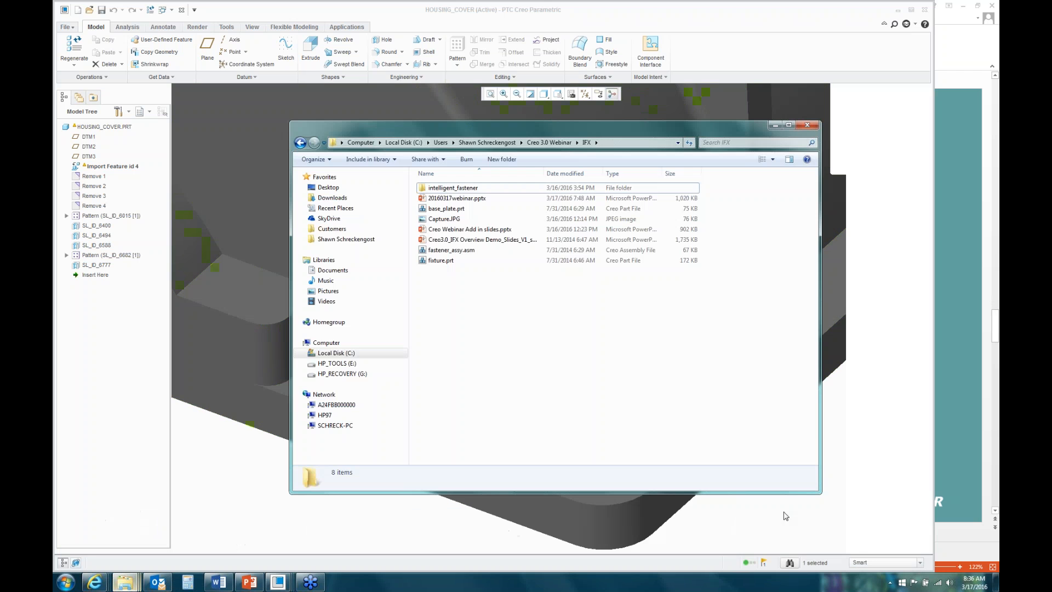
{"action": "double_click", "coordinate": [451, 188]}
{"action": "double_click", "coordinate": [449, 189]}
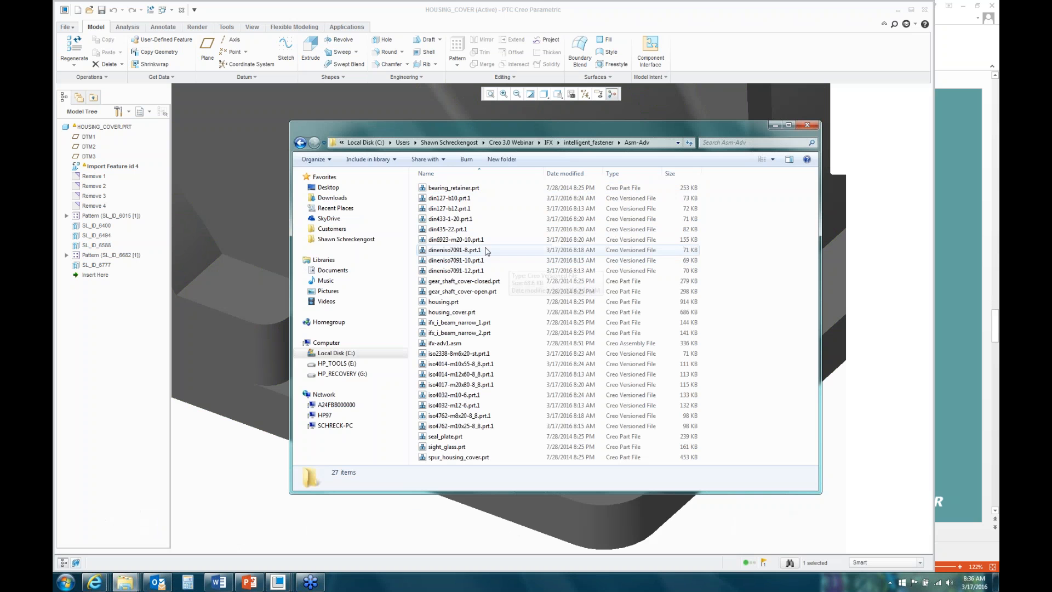
Step: Check din435-22, din433-1-20, din127-b12 and din127-b10 .prt.1 files, then minimize Explorer
{"action": "left_click", "coordinate": [451, 228]}
{"action": "left_click", "coordinate": [452, 218]}
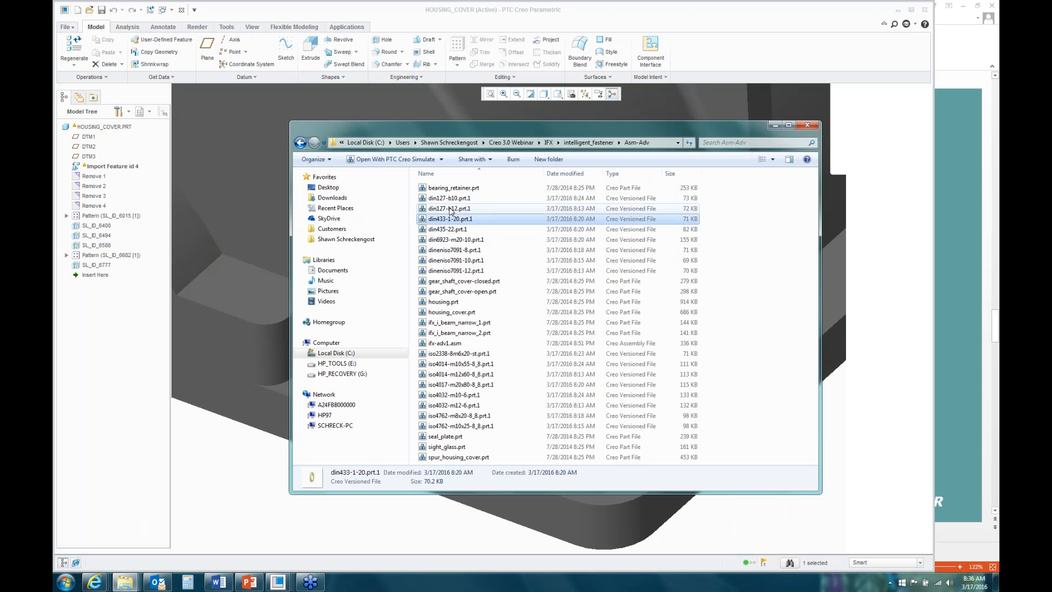
{"action": "left_click", "coordinate": [452, 207]}
{"action": "left_click", "coordinate": [452, 198]}
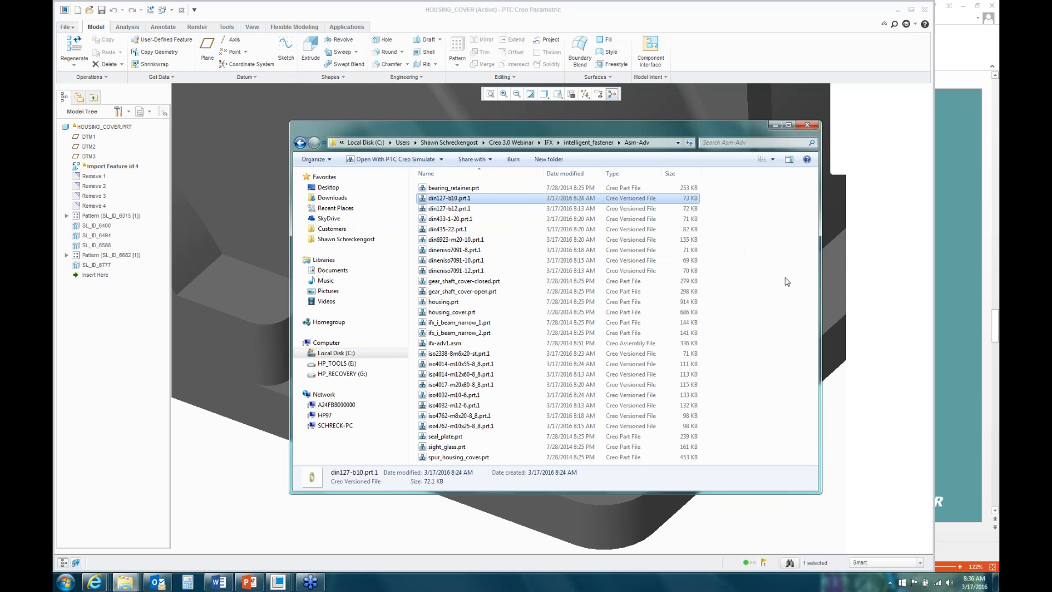
{"action": "left_click", "coordinate": [775, 126]}
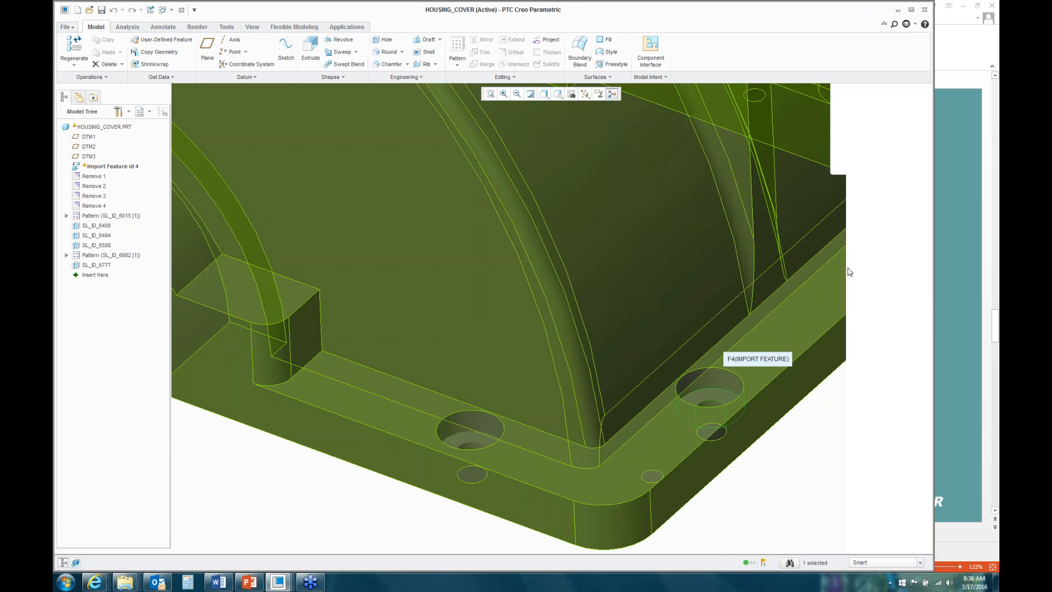
{"action": "left_click", "coordinate": [992, 303]}
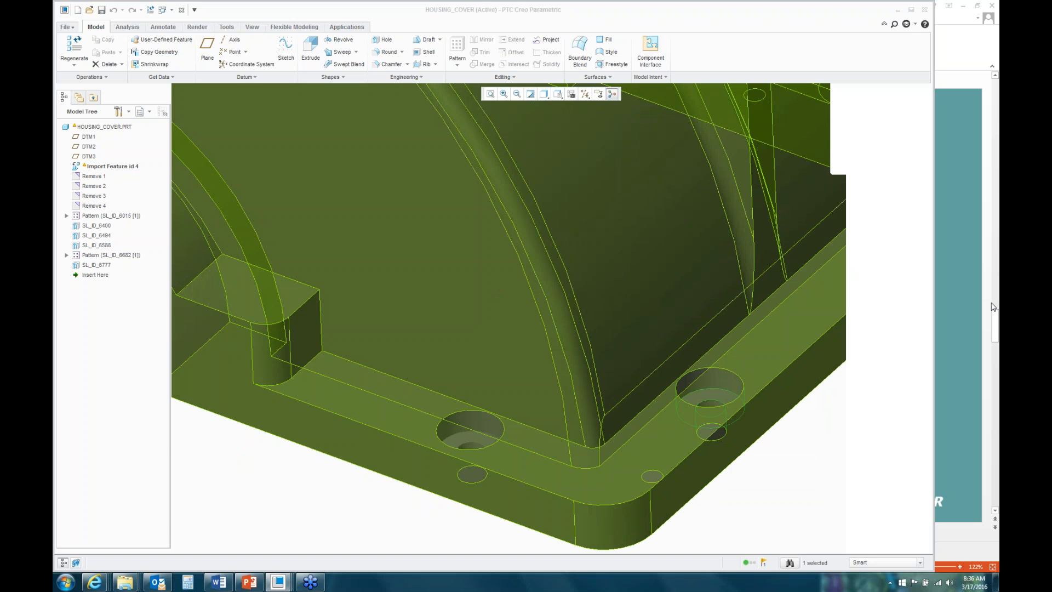
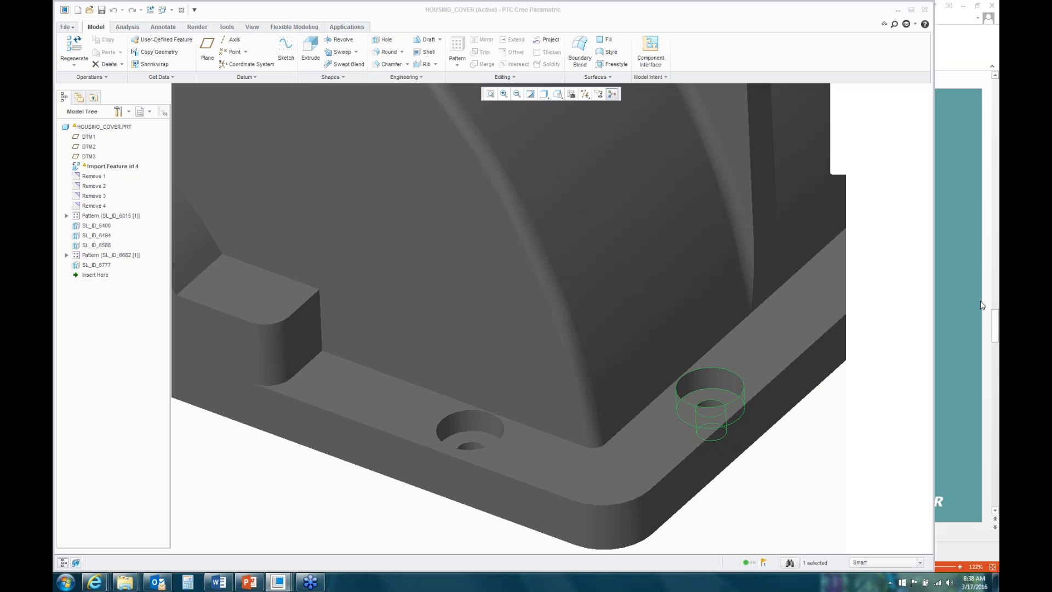
Step: Switch the active window from HOUSING_COVER to the IFX-ADV1.ASM gearbox assembly
{"action": "left_click", "coordinate": [172, 10]}
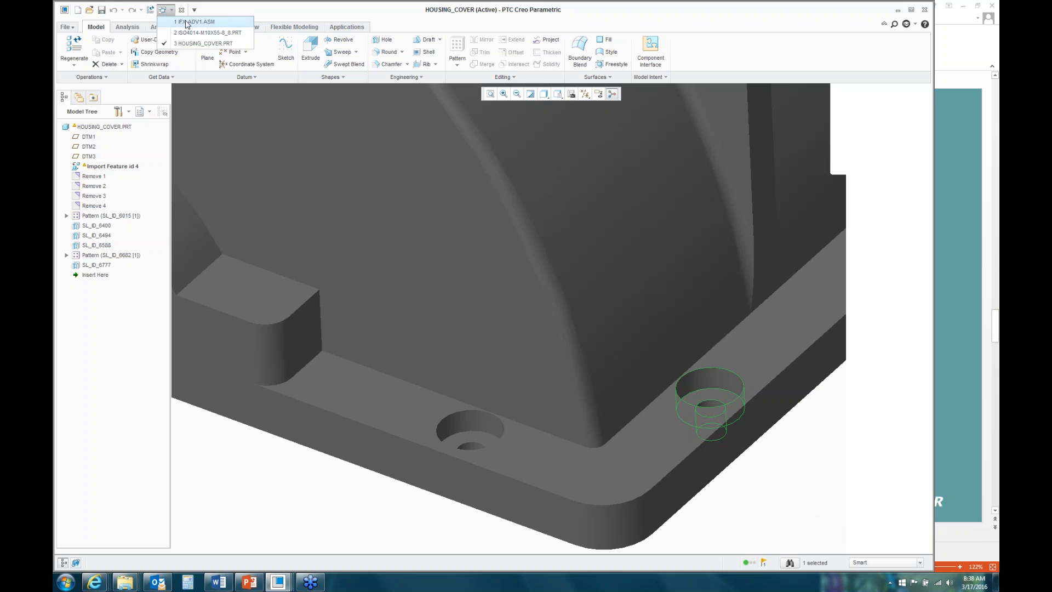
{"action": "left_click", "coordinate": [187, 22]}
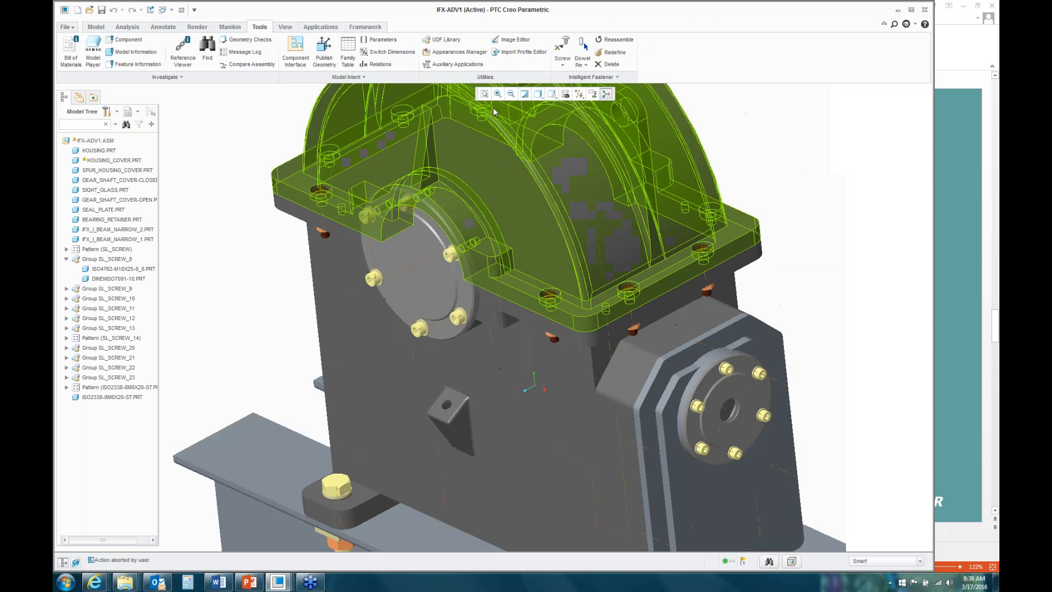
{"action": "left_click", "coordinate": [619, 53]}
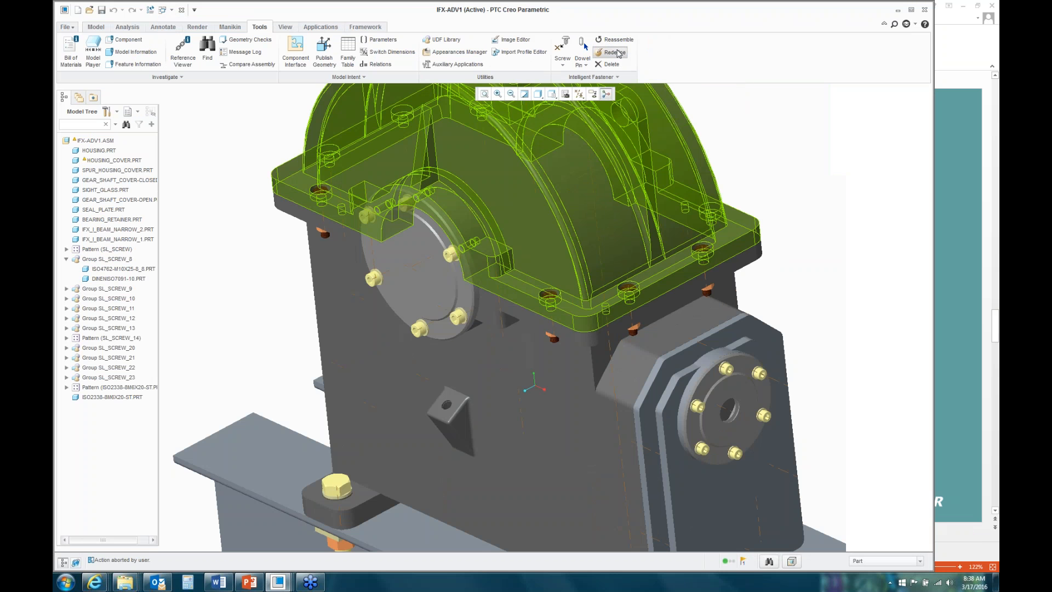
{"action": "left_click", "coordinate": [342, 214]}
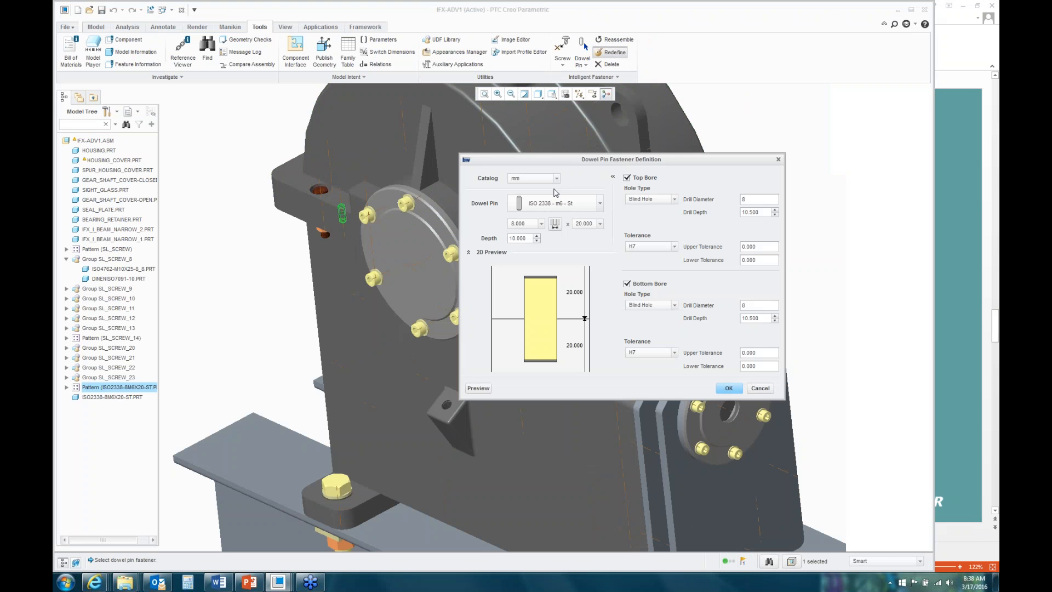
{"action": "left_click", "coordinate": [556, 178]}
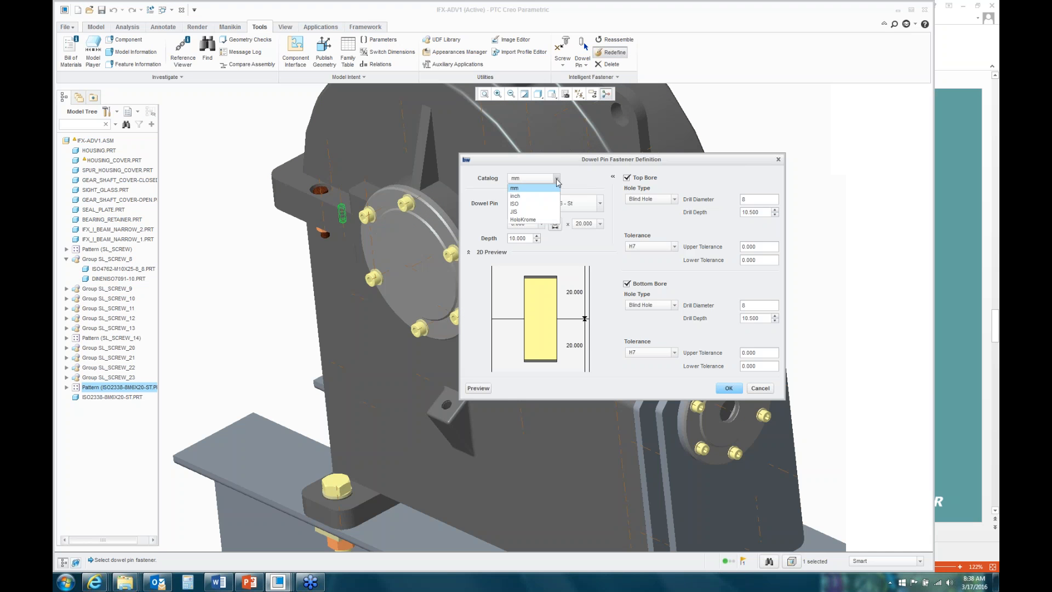
{"action": "left_click", "coordinate": [526, 212]}
{"action": "left_click", "coordinate": [601, 204]}
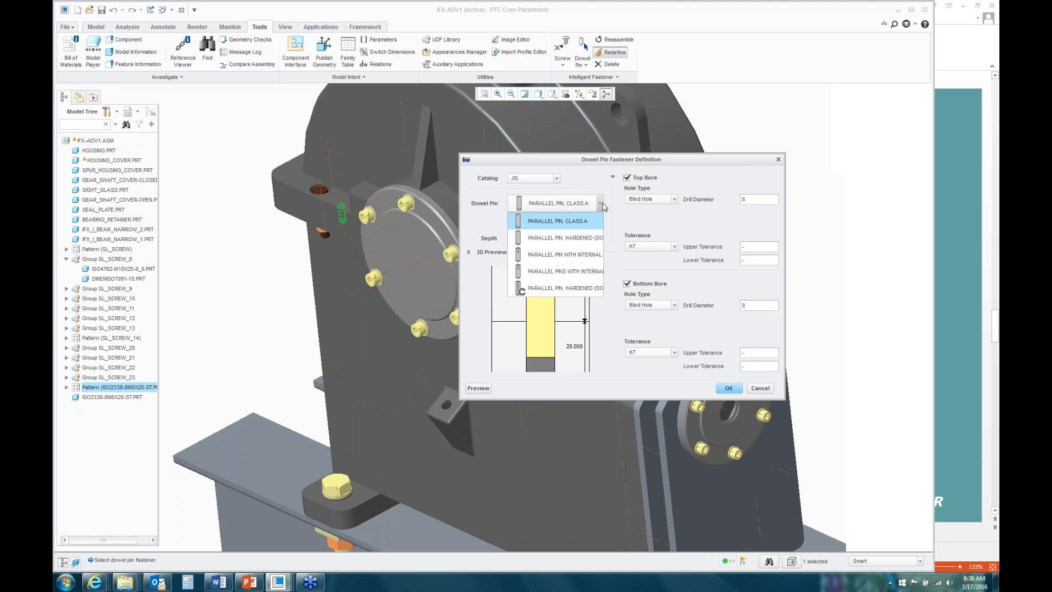
{"action": "left_click", "coordinate": [570, 187]}
{"action": "left_click", "coordinate": [556, 179]}
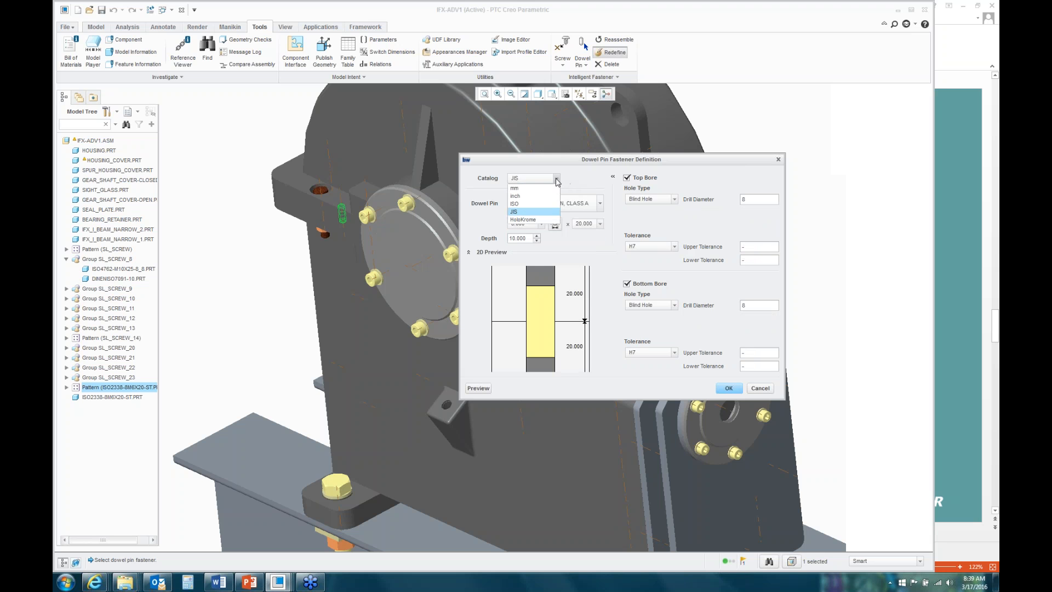
{"action": "left_click", "coordinate": [516, 196]}
{"action": "left_click", "coordinate": [600, 204]}
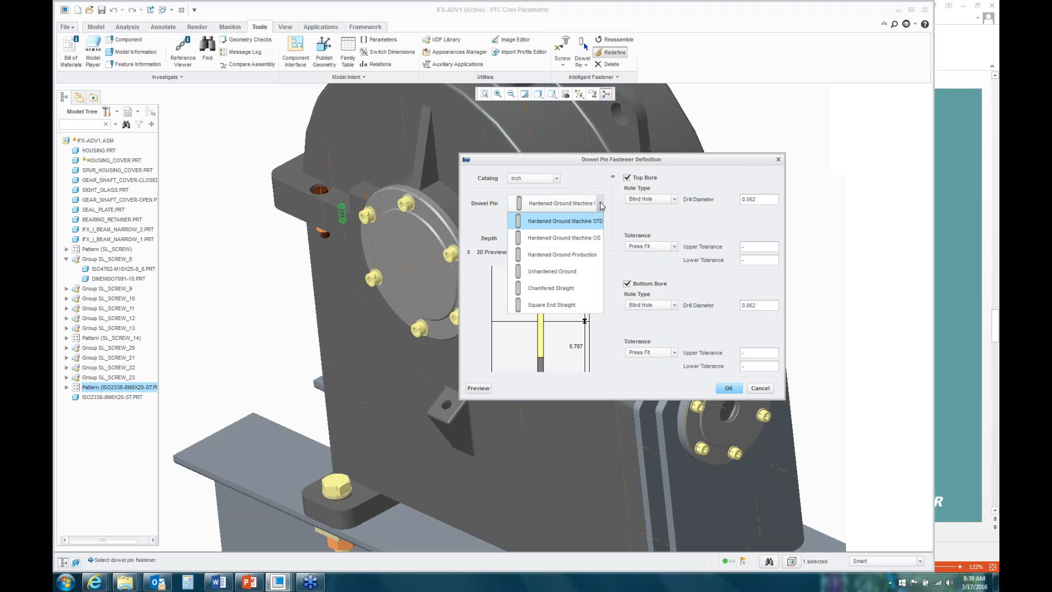
{"action": "left_click", "coordinate": [558, 181]}
{"action": "left_click", "coordinate": [557, 180]}
{"action": "left_click", "coordinate": [546, 203]}
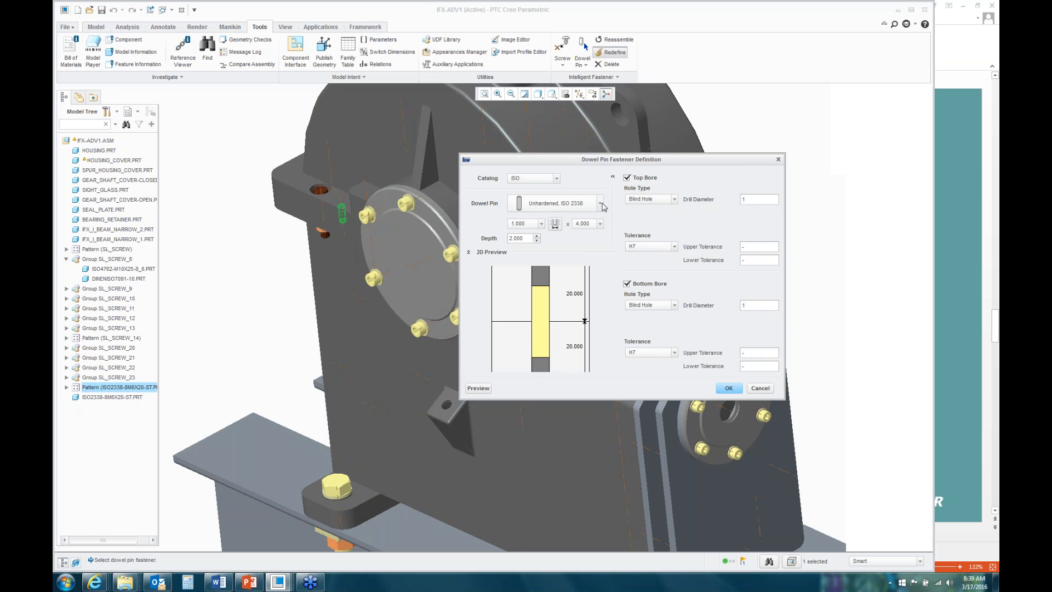
{"action": "left_click", "coordinate": [557, 180]}
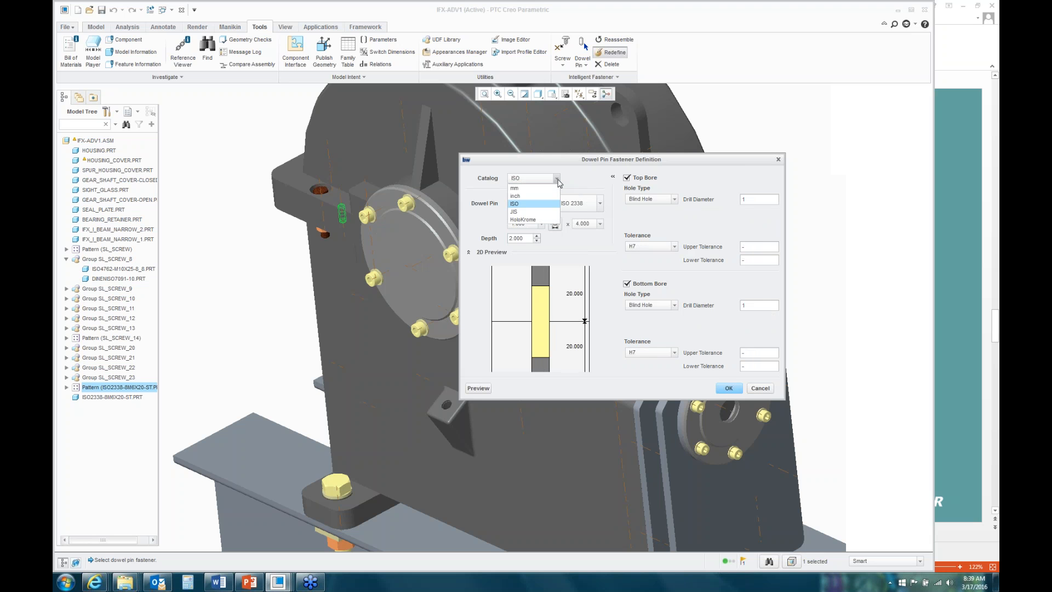
{"action": "left_click", "coordinate": [523, 212]}
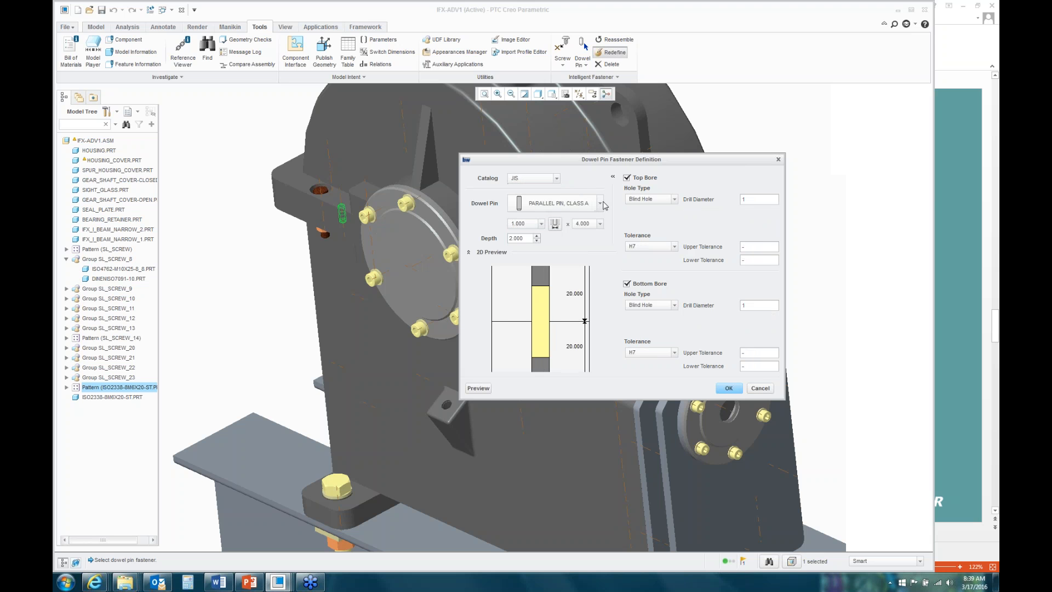
{"action": "left_click", "coordinate": [557, 179]}
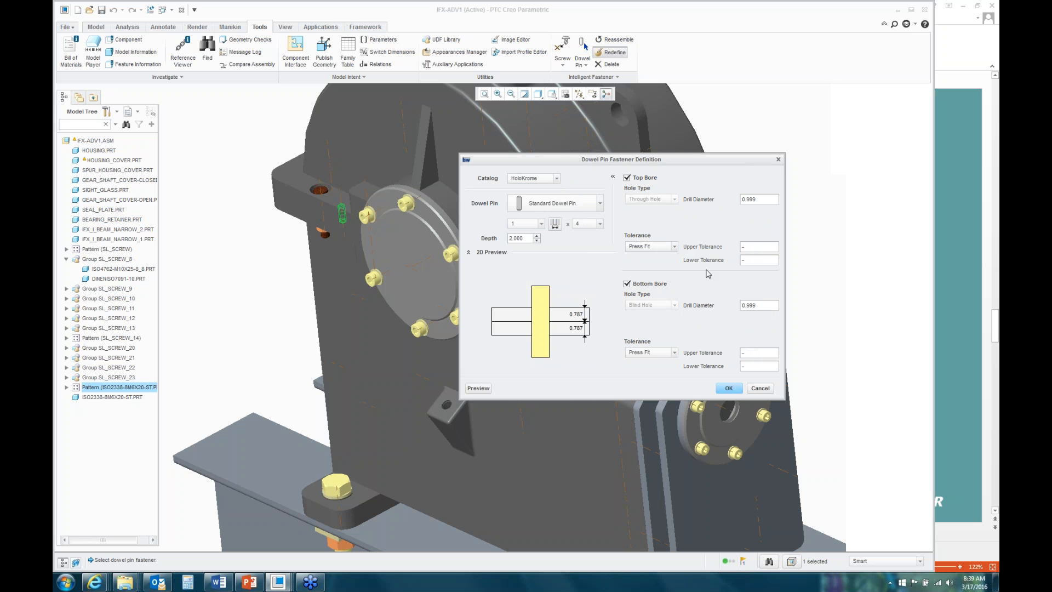
{"action": "left_click", "coordinate": [761, 389]}
{"action": "left_click", "coordinate": [994, 306]}
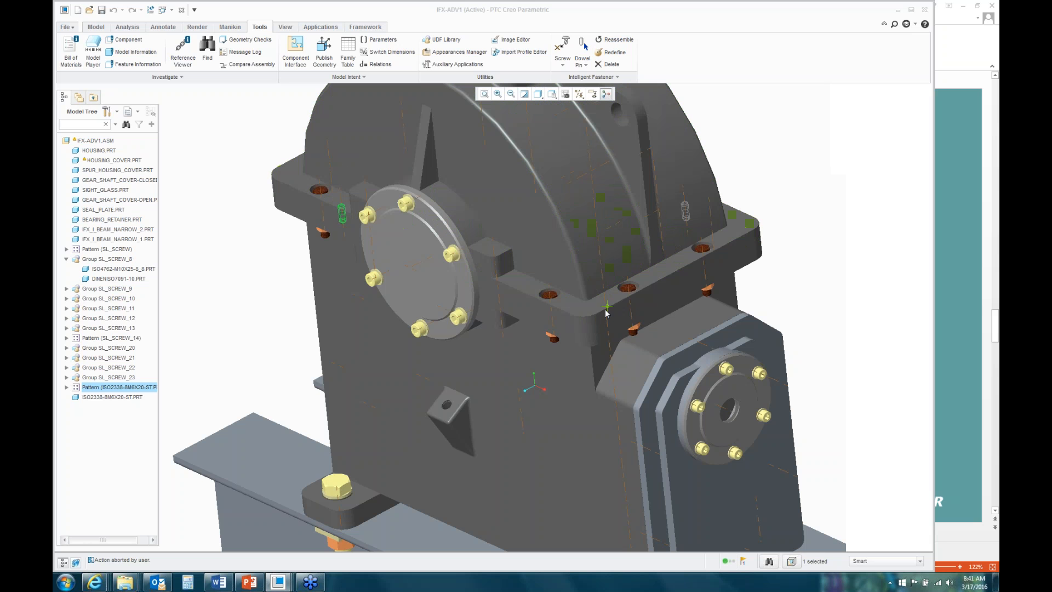
{"action": "left_click", "coordinate": [603, 283]}
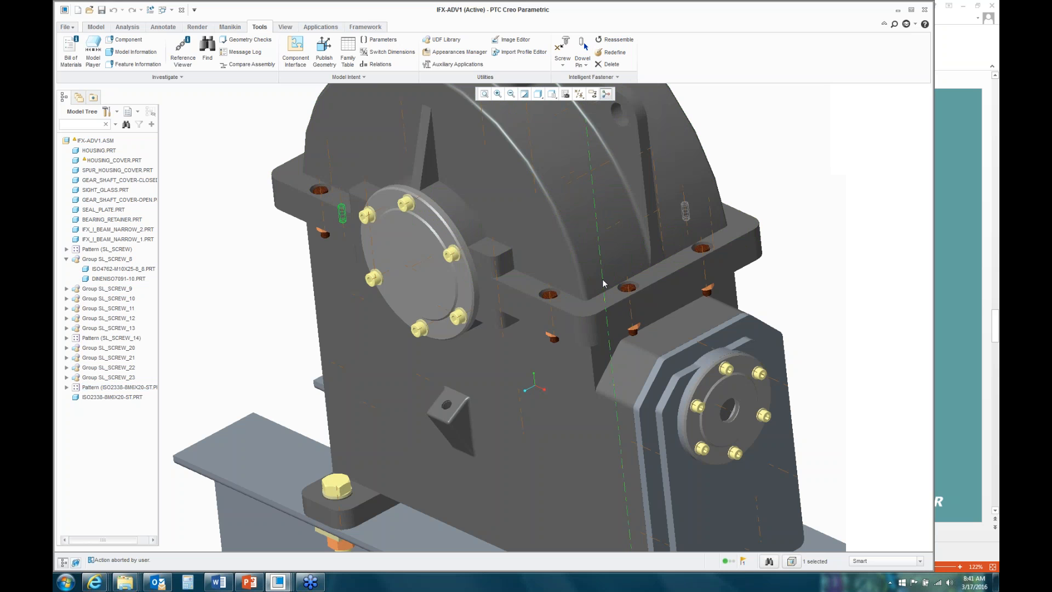
{"action": "right_click", "coordinate": [603, 280]}
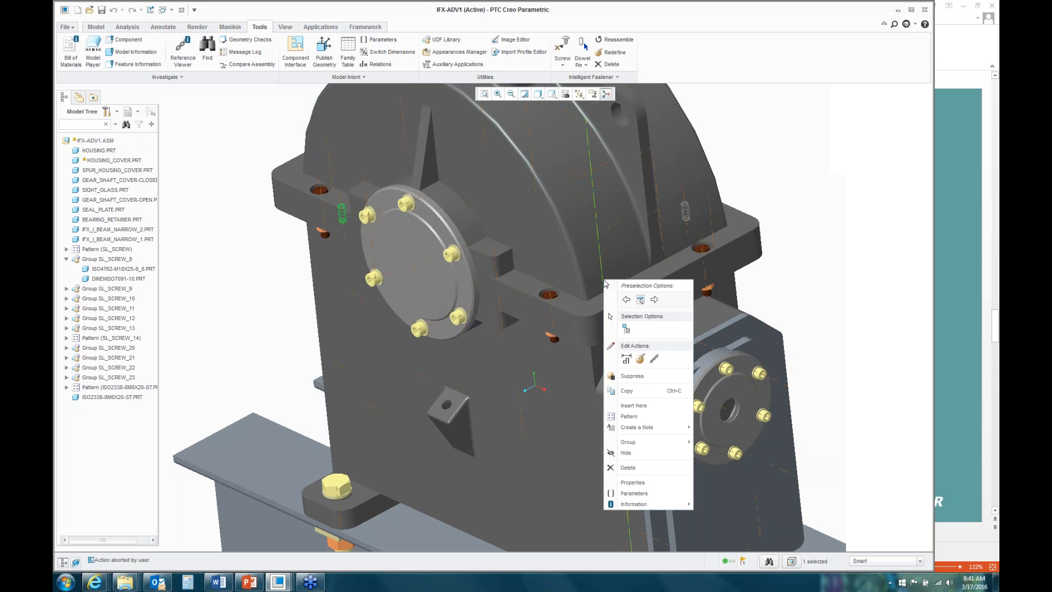
{"action": "left_click", "coordinate": [629, 362]}
{"action": "scroll", "coordinate": [603, 285], "scroll_direction": "down", "scroll_amount": 5}
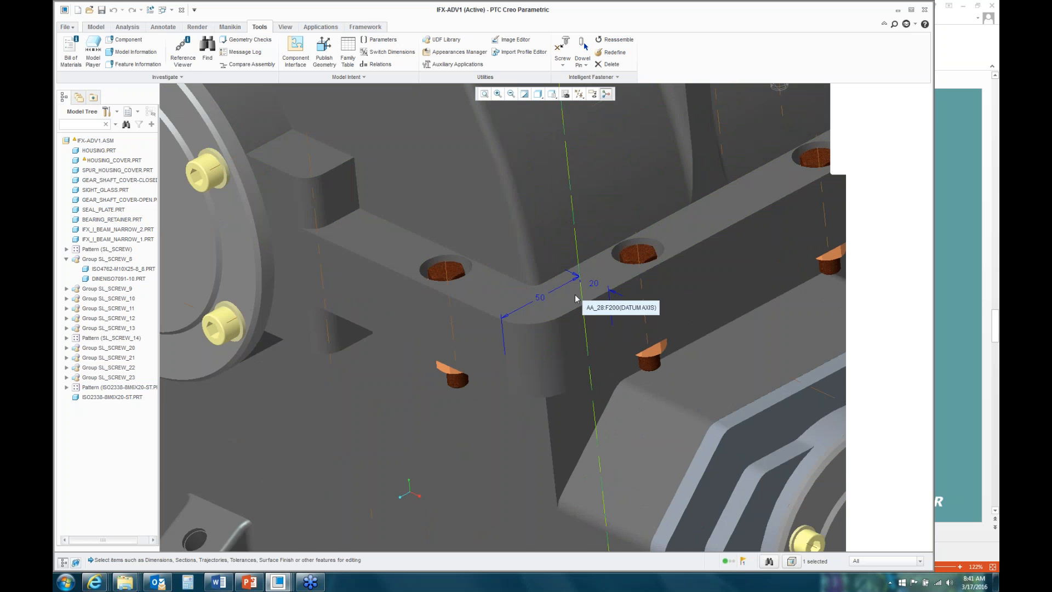
{"action": "left_click", "coordinate": [544, 383]}
{"action": "right_click", "coordinate": [544, 383]}
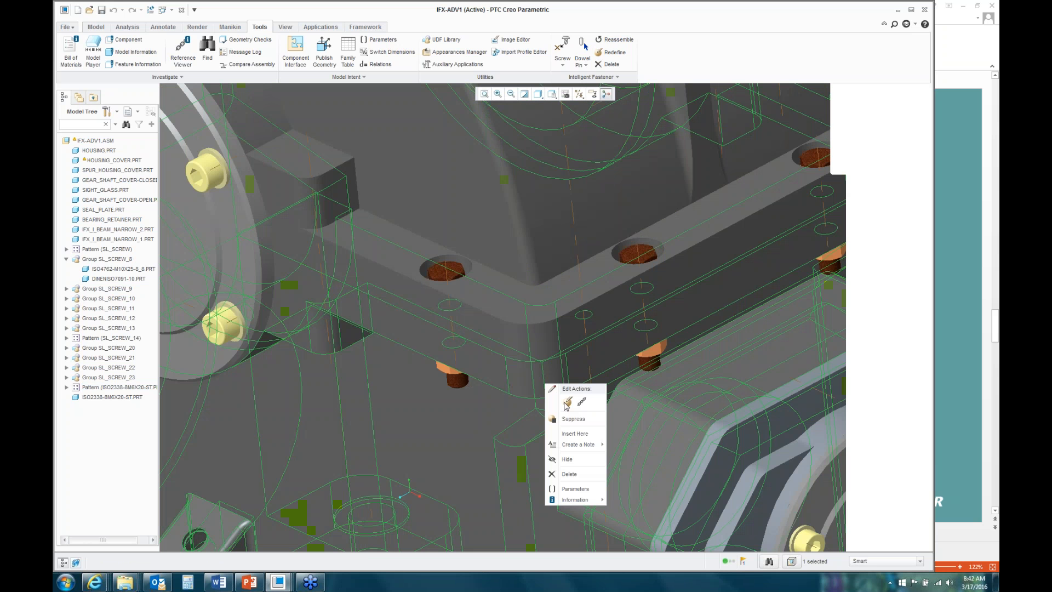
{"action": "left_click", "coordinate": [572, 419]}
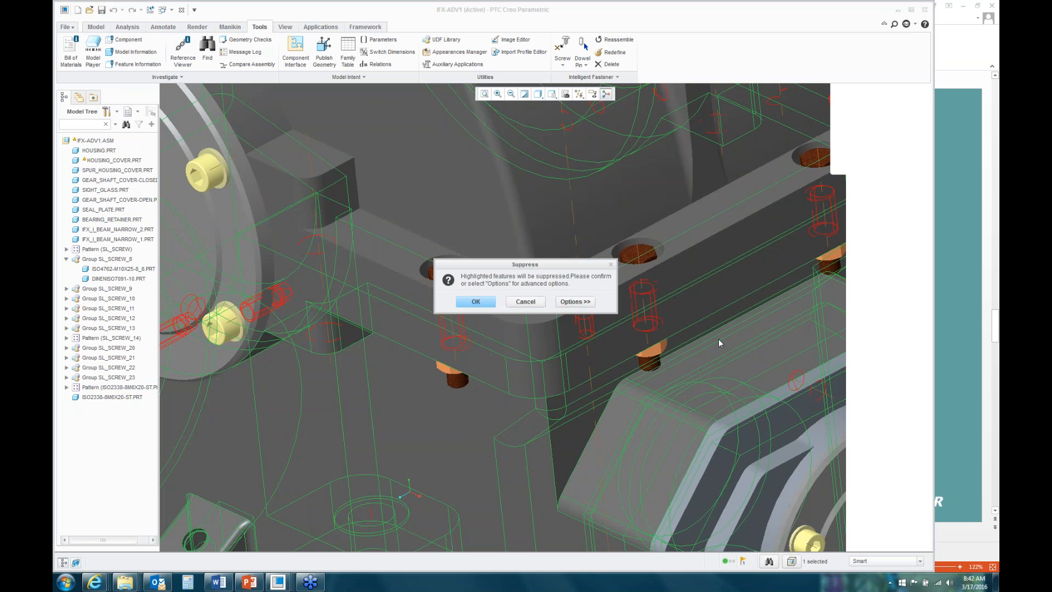
{"action": "left_click", "coordinate": [526, 301]}
{"action": "key", "text": "ctrl+d"}
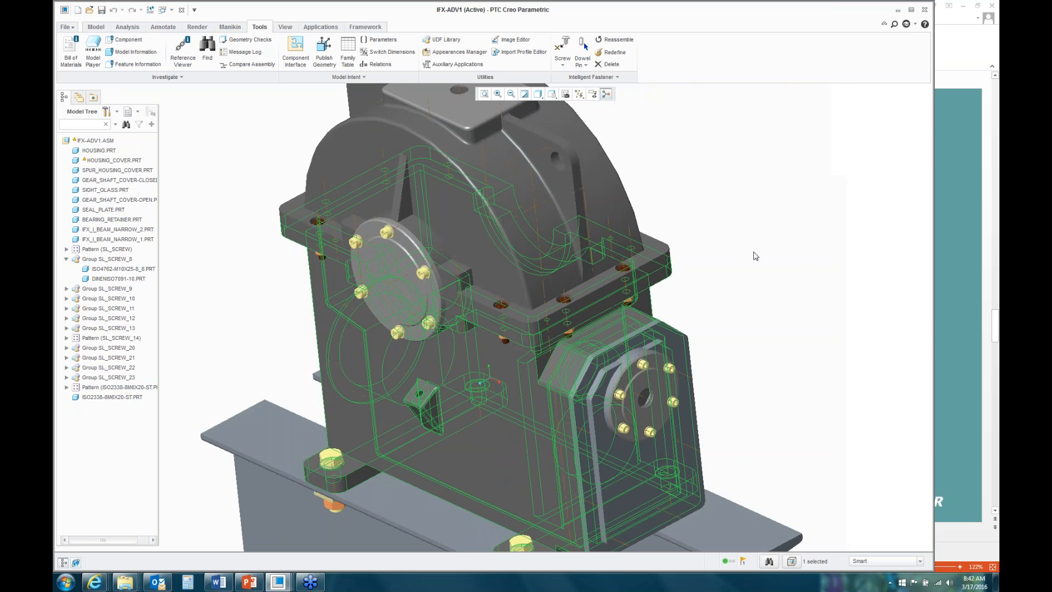
{"action": "left_click", "coordinate": [512, 402]}
Step: Open the housing part in its own window
{"action": "right_click", "coordinate": [710, 264]}
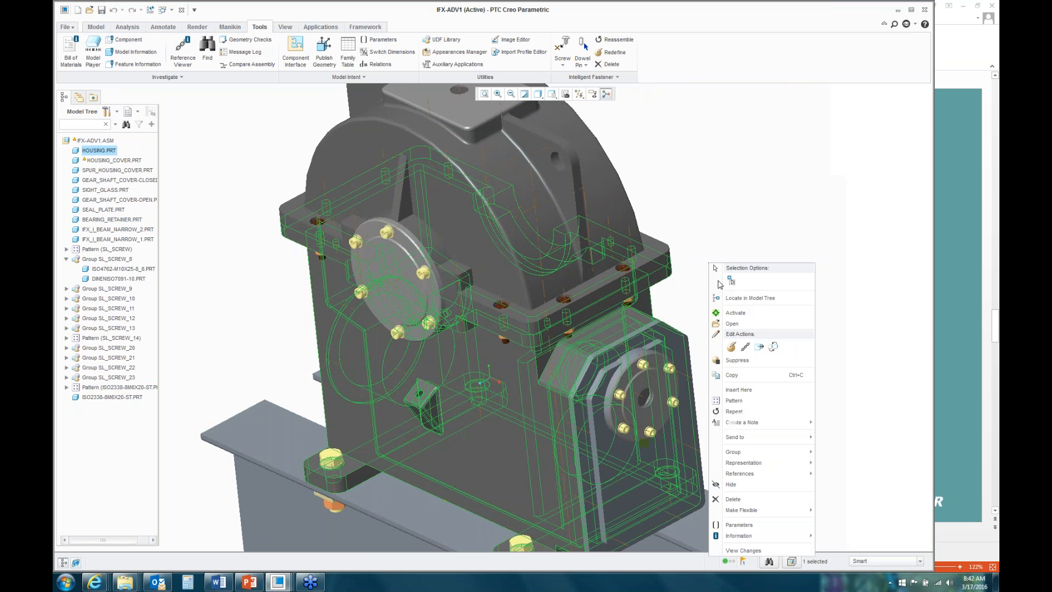
{"action": "left_click", "coordinate": [732, 324]}
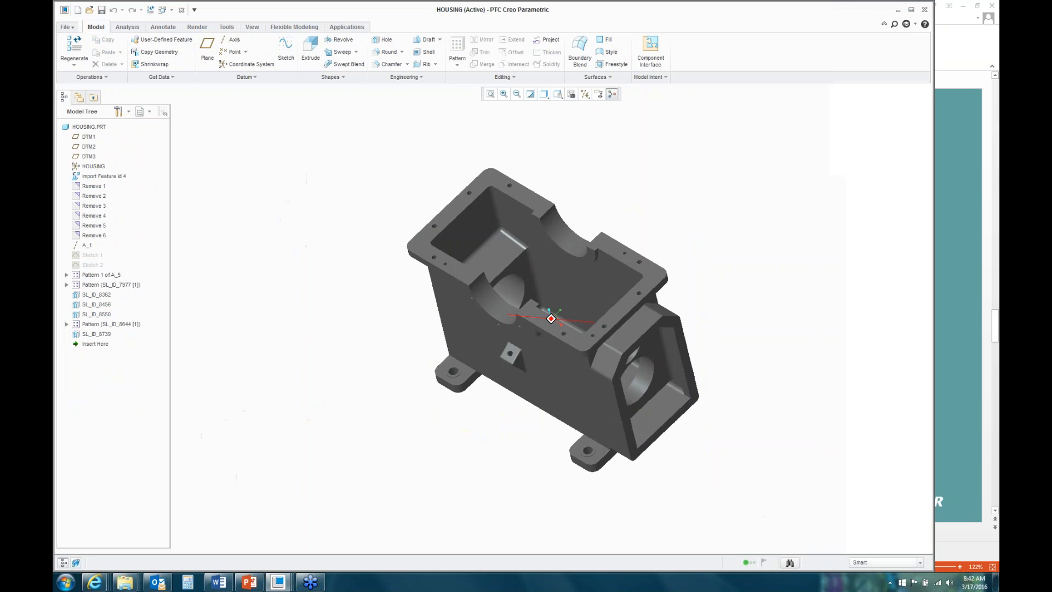
{"action": "scroll", "coordinate": [542, 329], "scroll_direction": "up", "scroll_amount": 5}
Step: Display the SL_ID_8739 hole feature's dimensions and rotate the housing to inspect the hole
{"action": "left_click", "coordinate": [519, 336]}
{"action": "scroll", "coordinate": [516, 333], "scroll_direction": "up", "scroll_amount": 4}
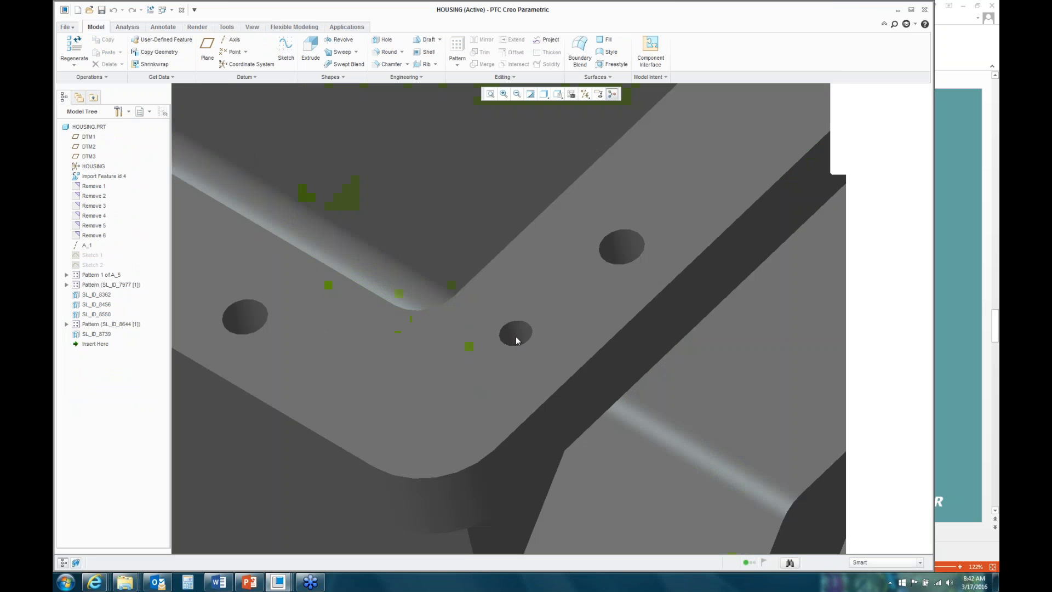
{"action": "right_click", "coordinate": [537, 281]}
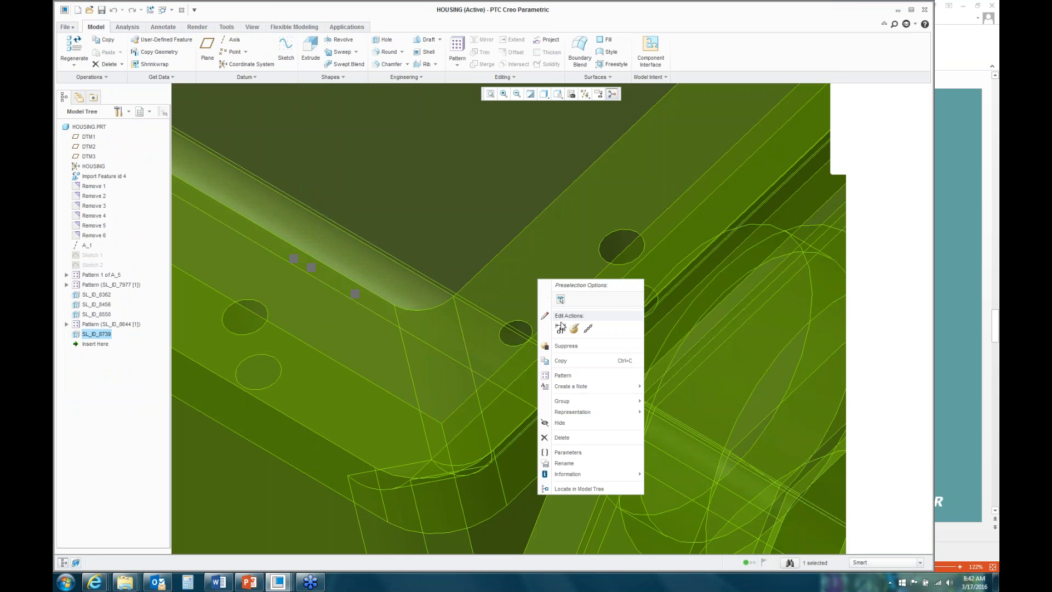
{"action": "left_click", "coordinate": [564, 327]}
{"action": "scroll", "coordinate": [580, 372], "scroll_direction": "down", "scroll_amount": 2}
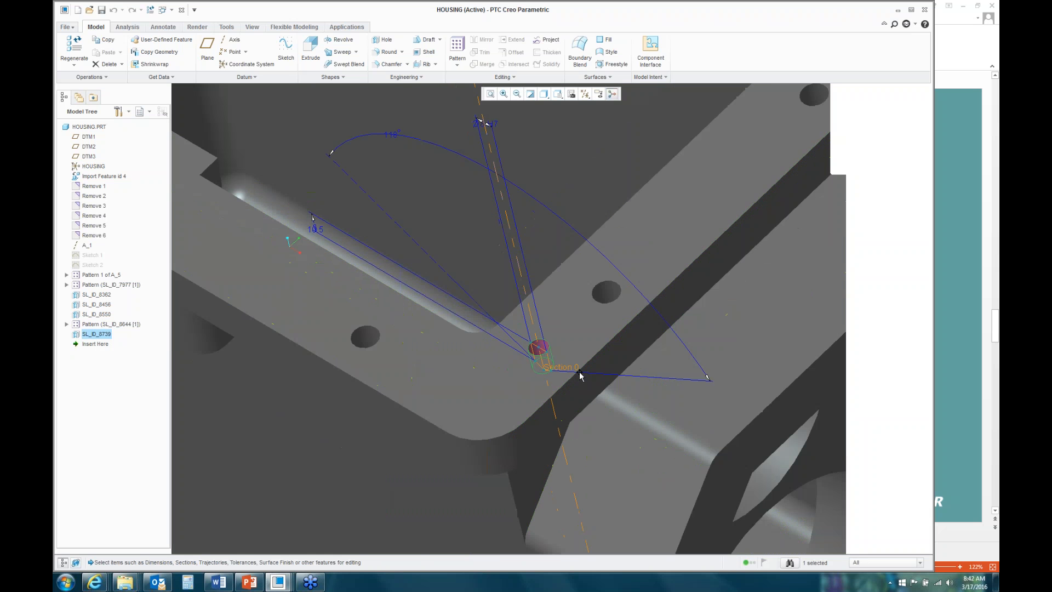
{"action": "mouse_move", "coordinate": [498, 334]}
{"action": "middle_mouse_down"}
{"action": "mouse_move", "coordinate": [502, 320]}
{"action": "mouse_move", "coordinate": [463, 348]}
{"action": "middle_mouse_up"}
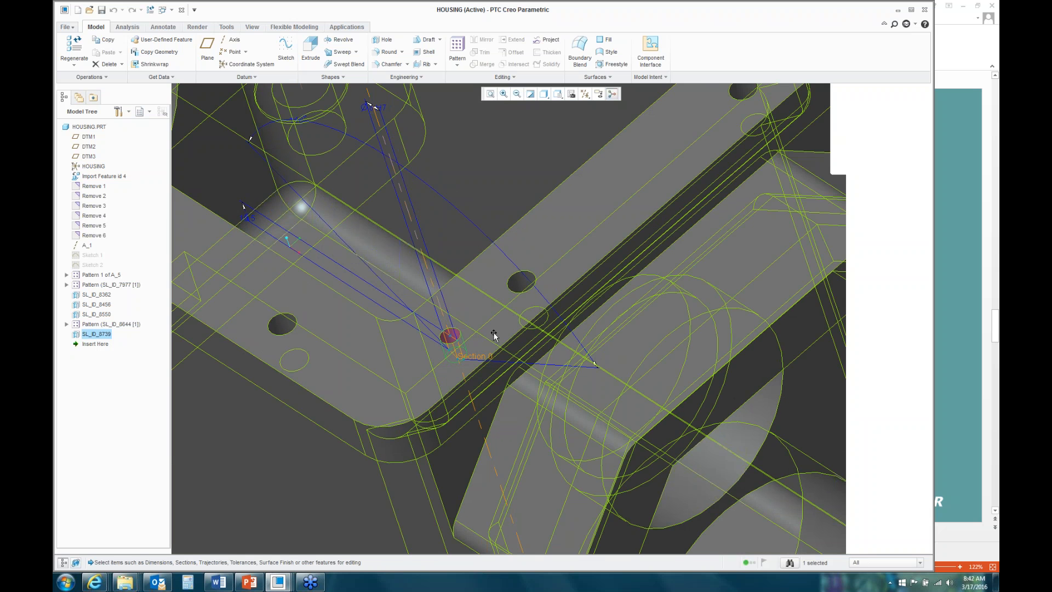
{"action": "scroll", "coordinate": [494, 336], "scroll_direction": "down", "scroll_amount": 5}
Step: Close the HOUSING, HOUSING_COVER and bolt part windows, returning to the gearbox assembly
{"action": "left_click", "coordinate": [182, 11]}
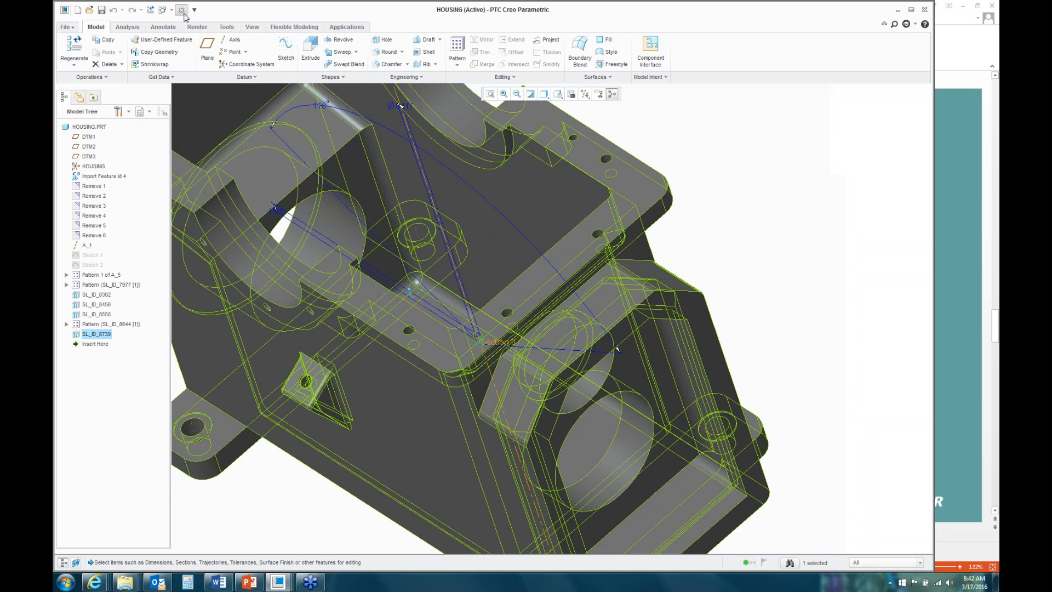
{"action": "left_click", "coordinate": [181, 10]}
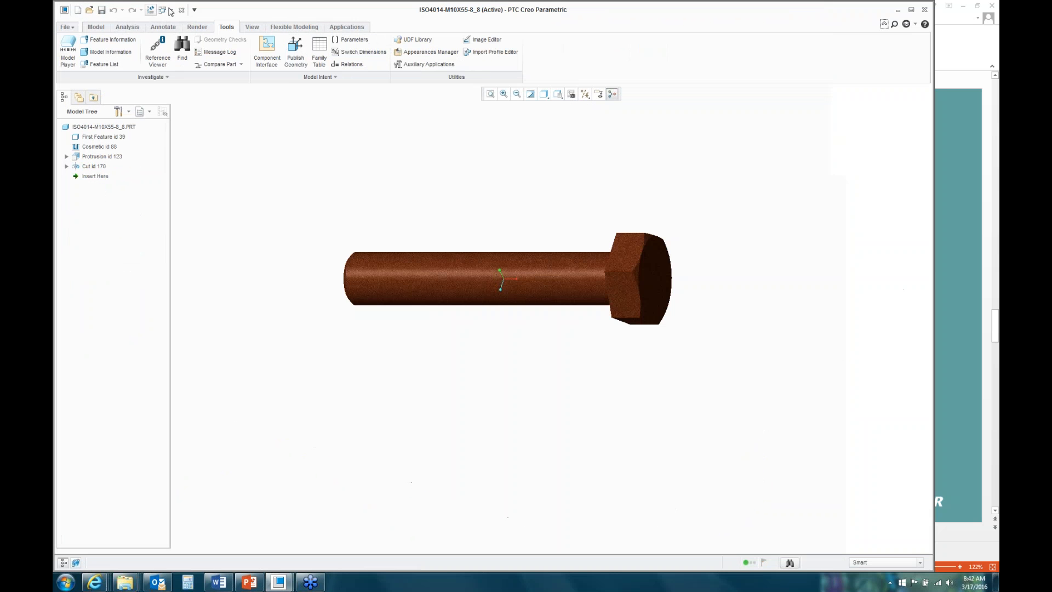
{"action": "left_click", "coordinate": [181, 10]}
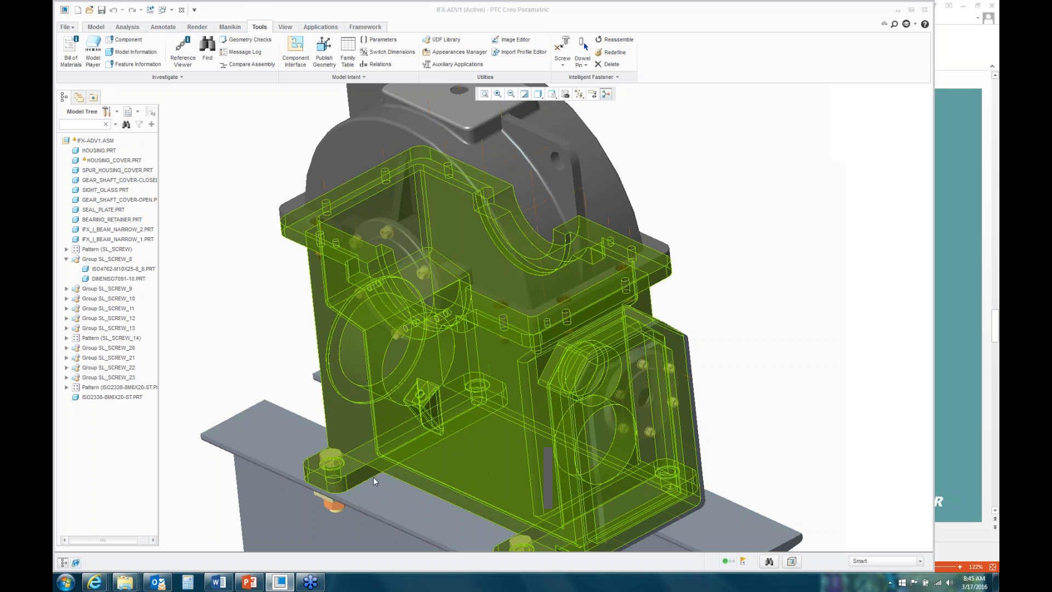
Step: Switch to the PowerPoint deck and move to the Helpful Links slide
{"action": "left_click", "coordinate": [249, 582]}
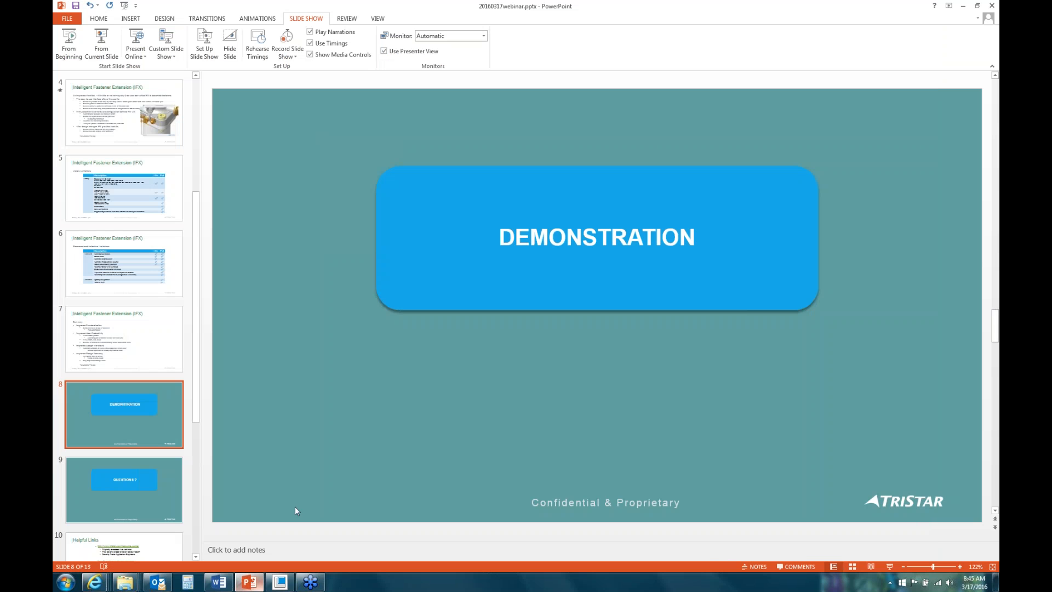
{"action": "left_click", "coordinate": [137, 490]}
{"action": "scroll", "coordinate": [332, 416], "scroll_direction": "down", "scroll_amount": 1}
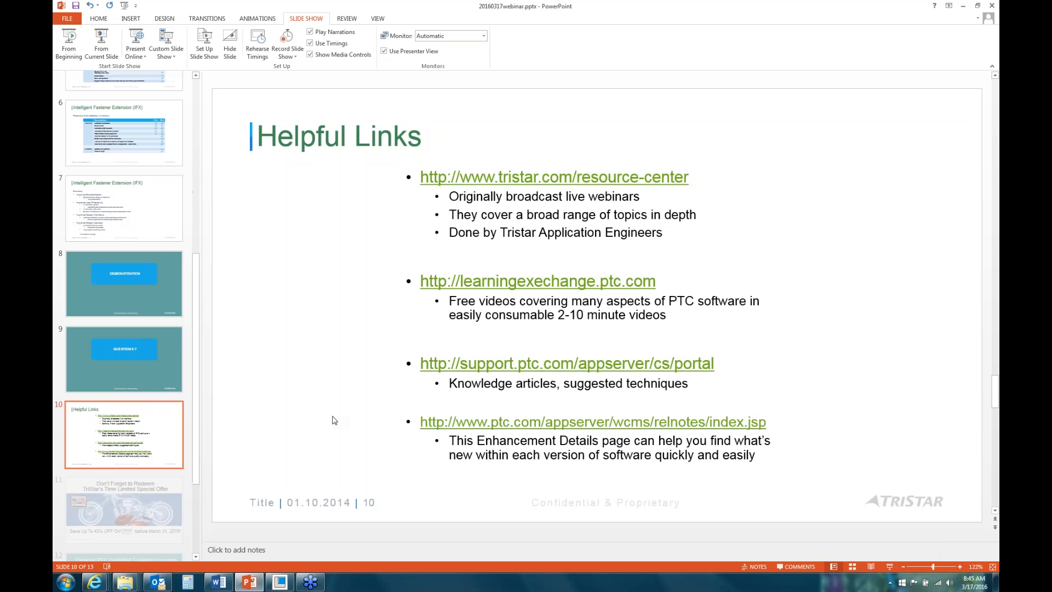